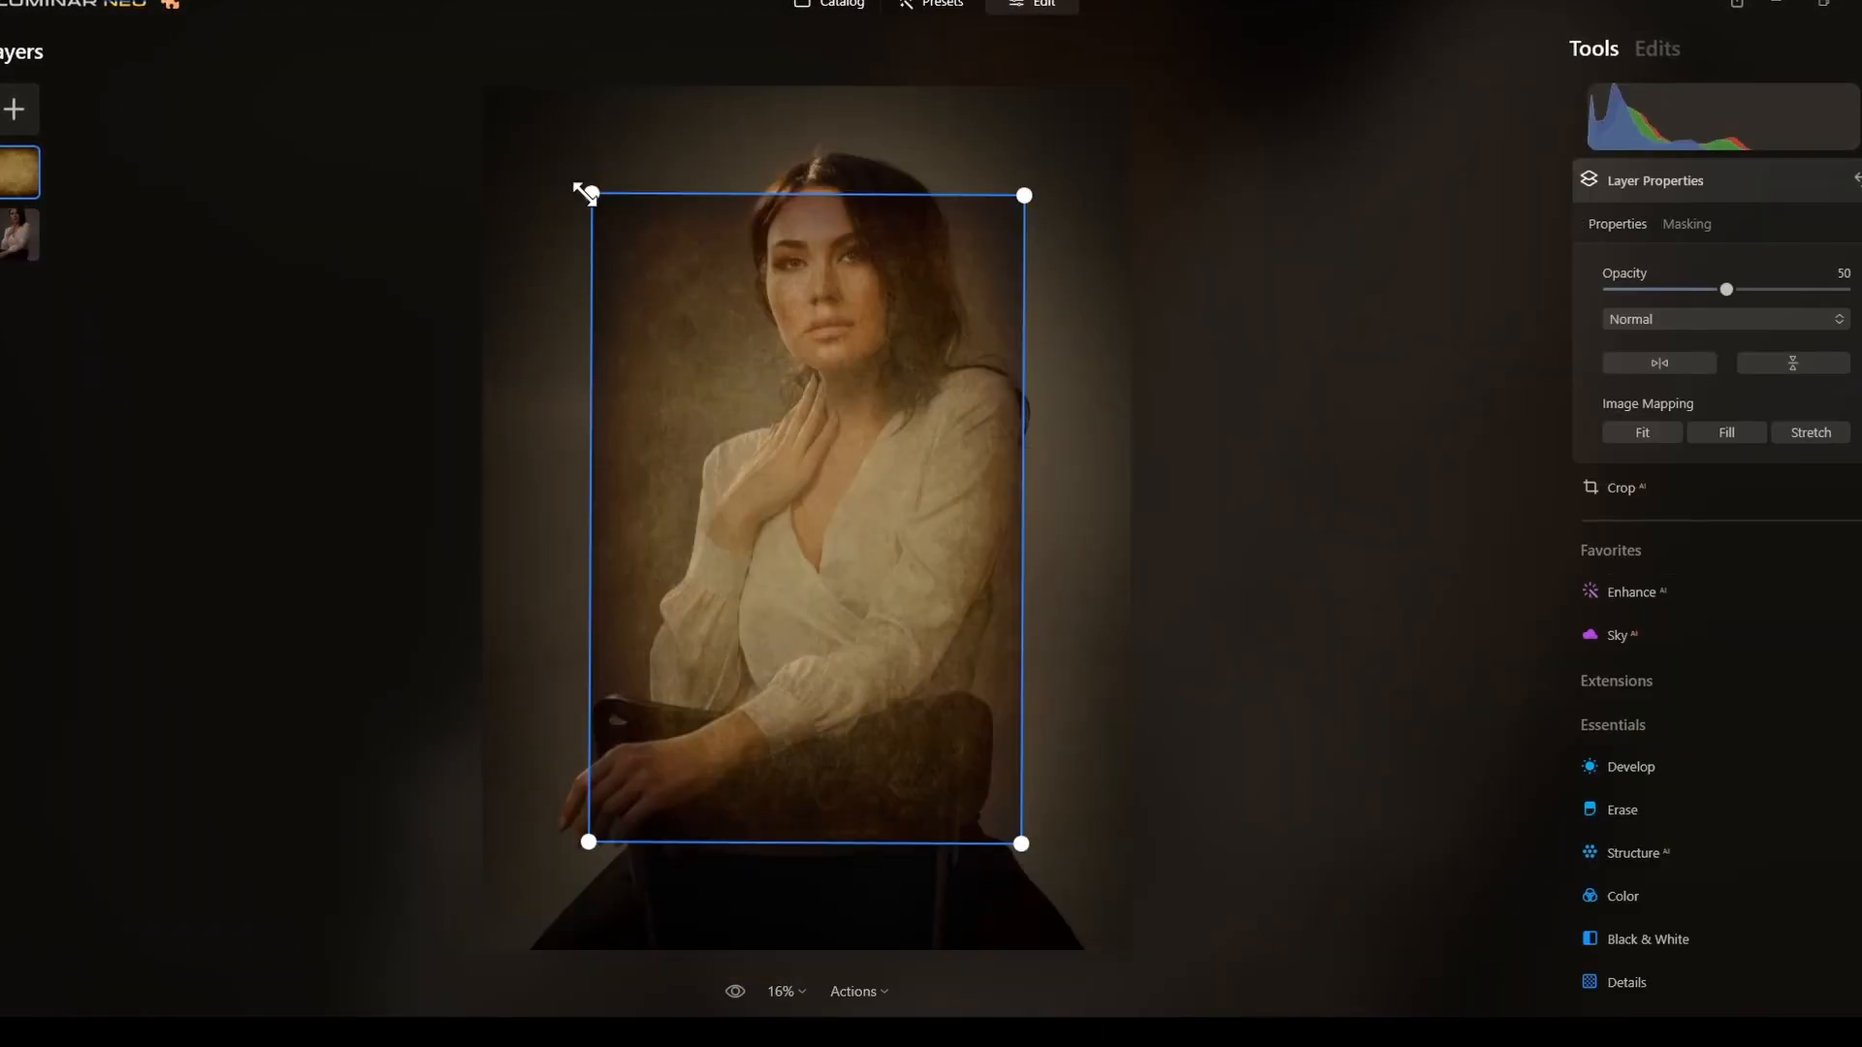
- Enlarge the texture layer to cover the whole portrait and erase its mask over the woman's blouse and arm
drag(585, 188, 377, 45)
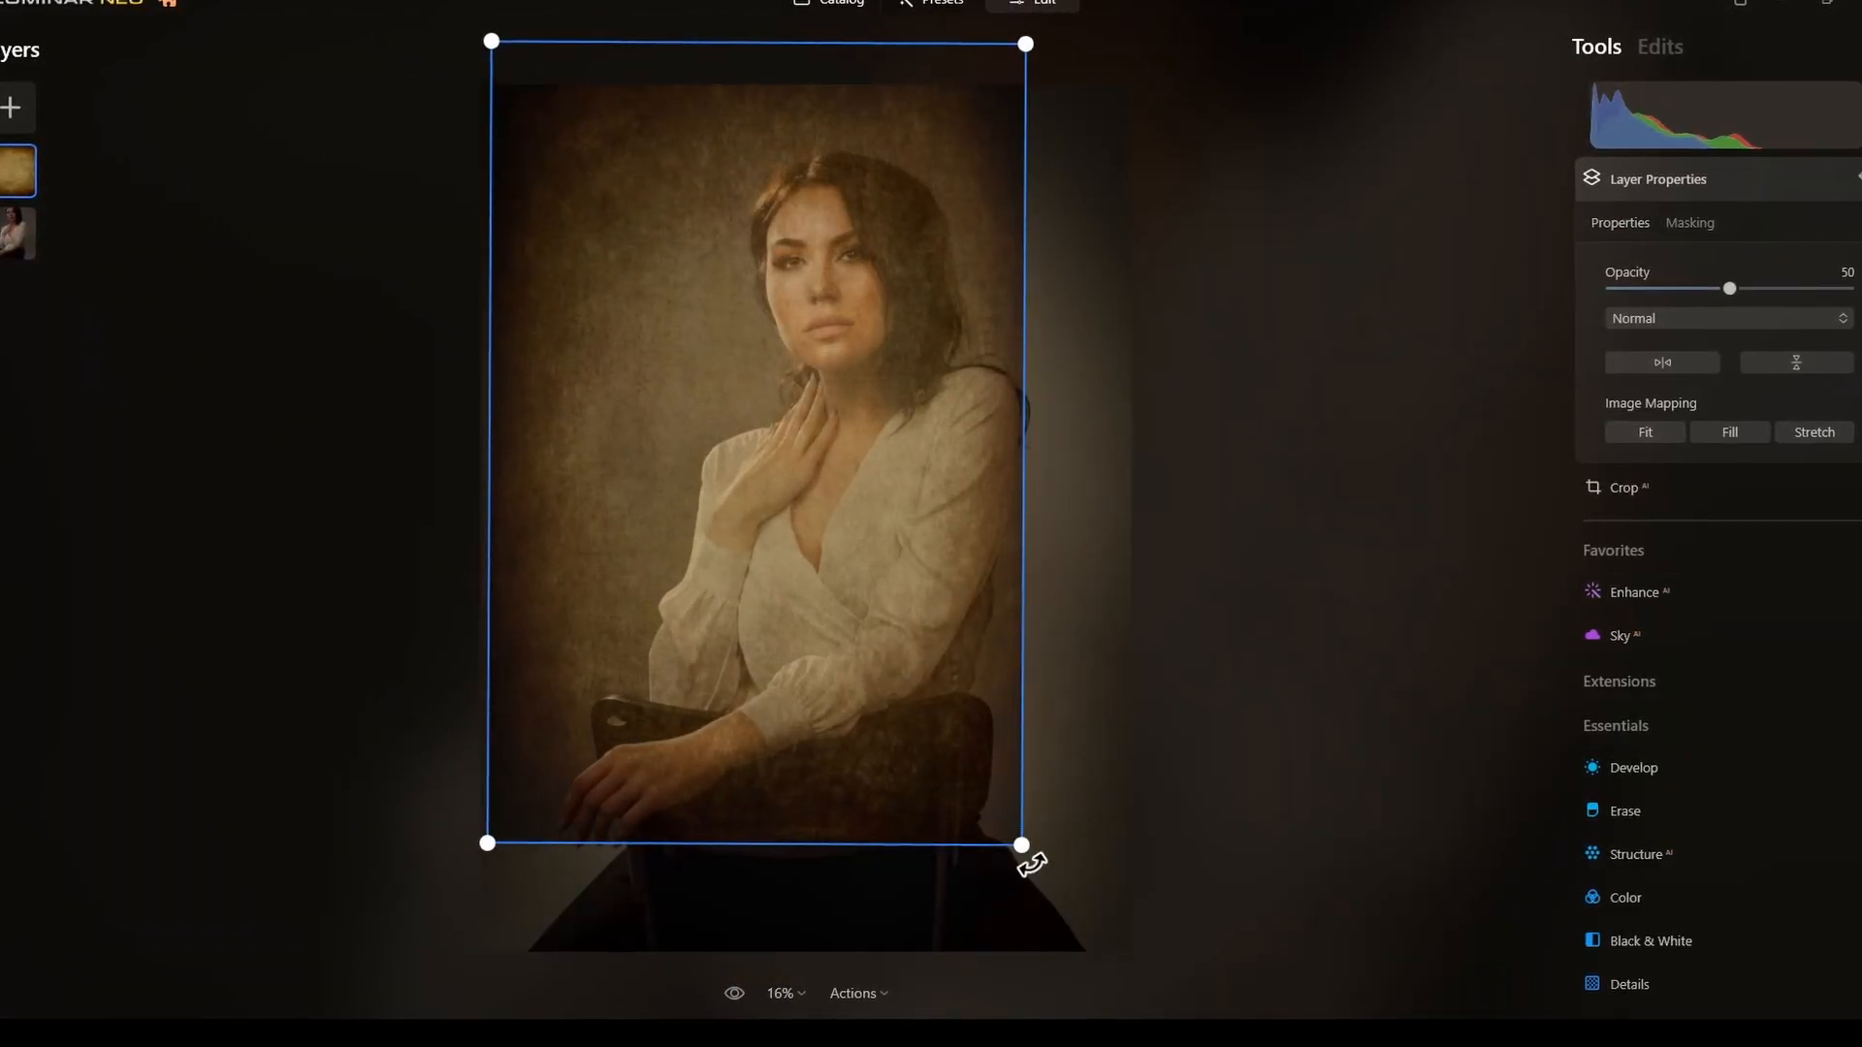
drag(1021, 845, 1162, 978)
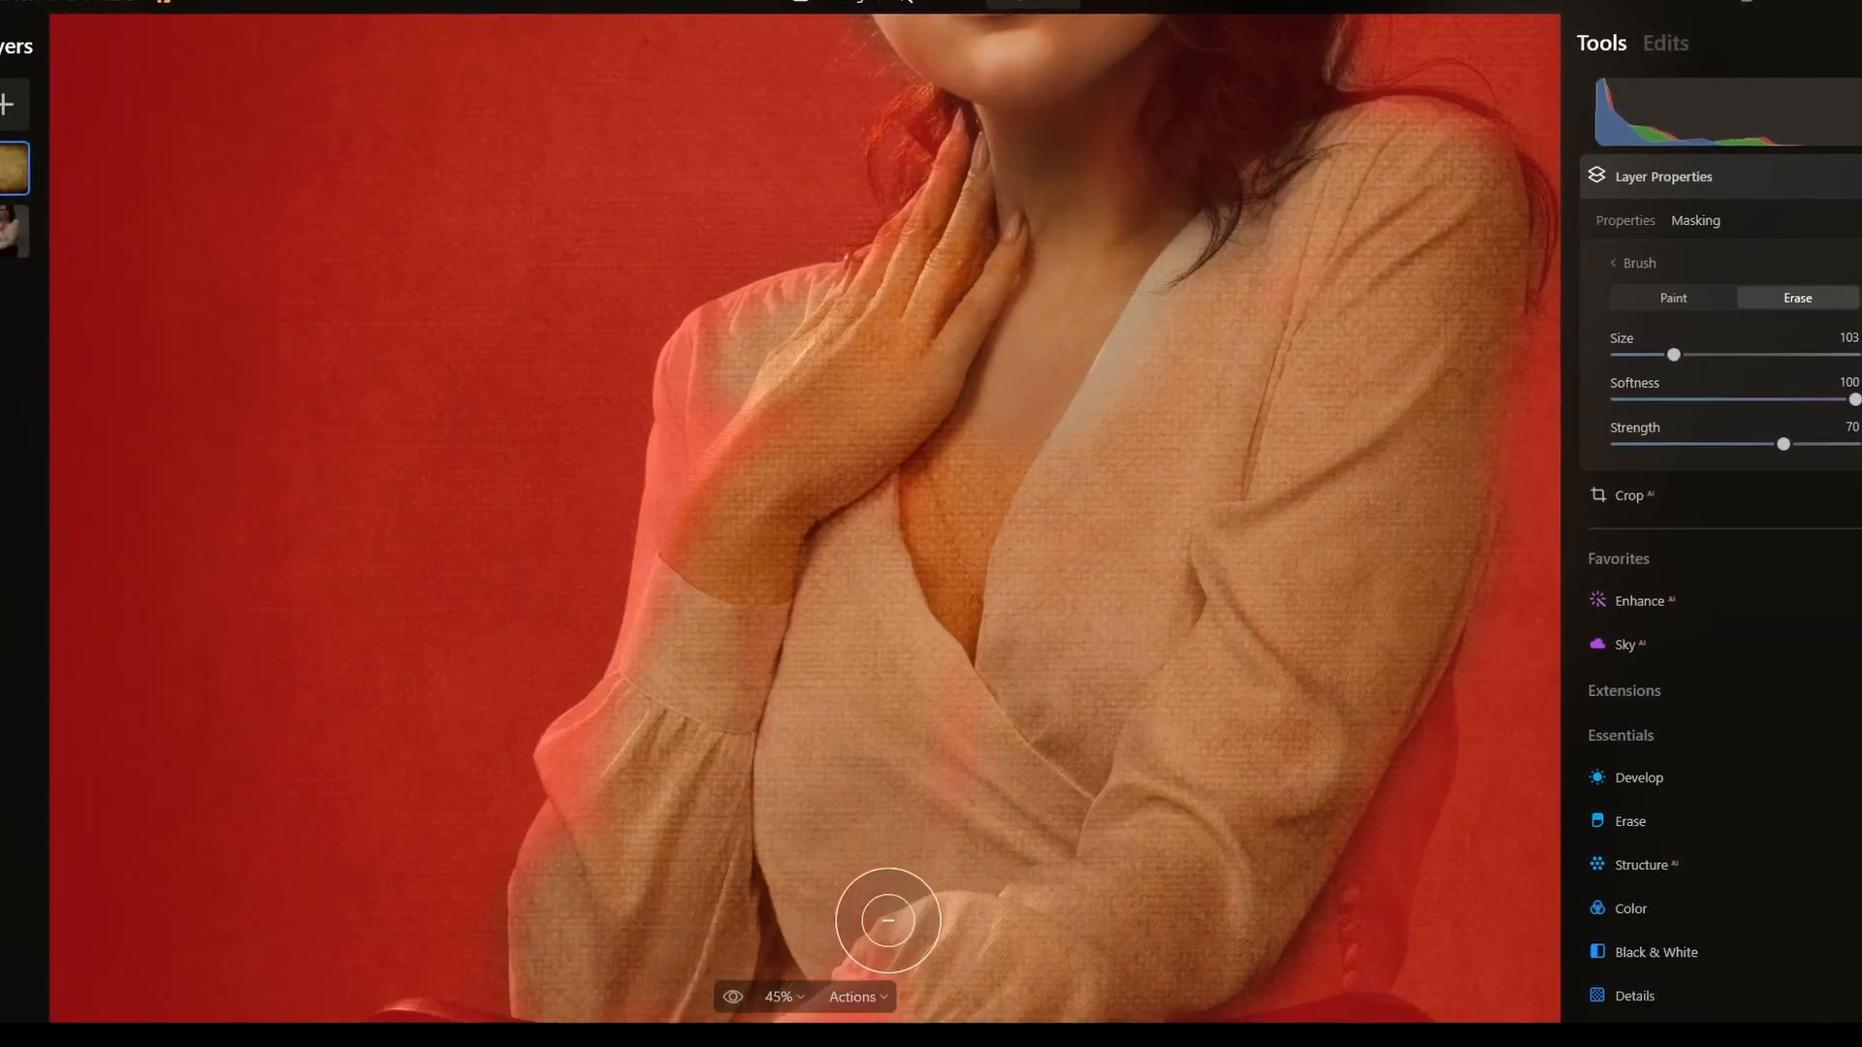
mouse_move(888, 921)
mouse_down()
mouse_move(1286, 906)
mouse_move(1312, 928)
mouse_move(1414, 715)
mouse_up()
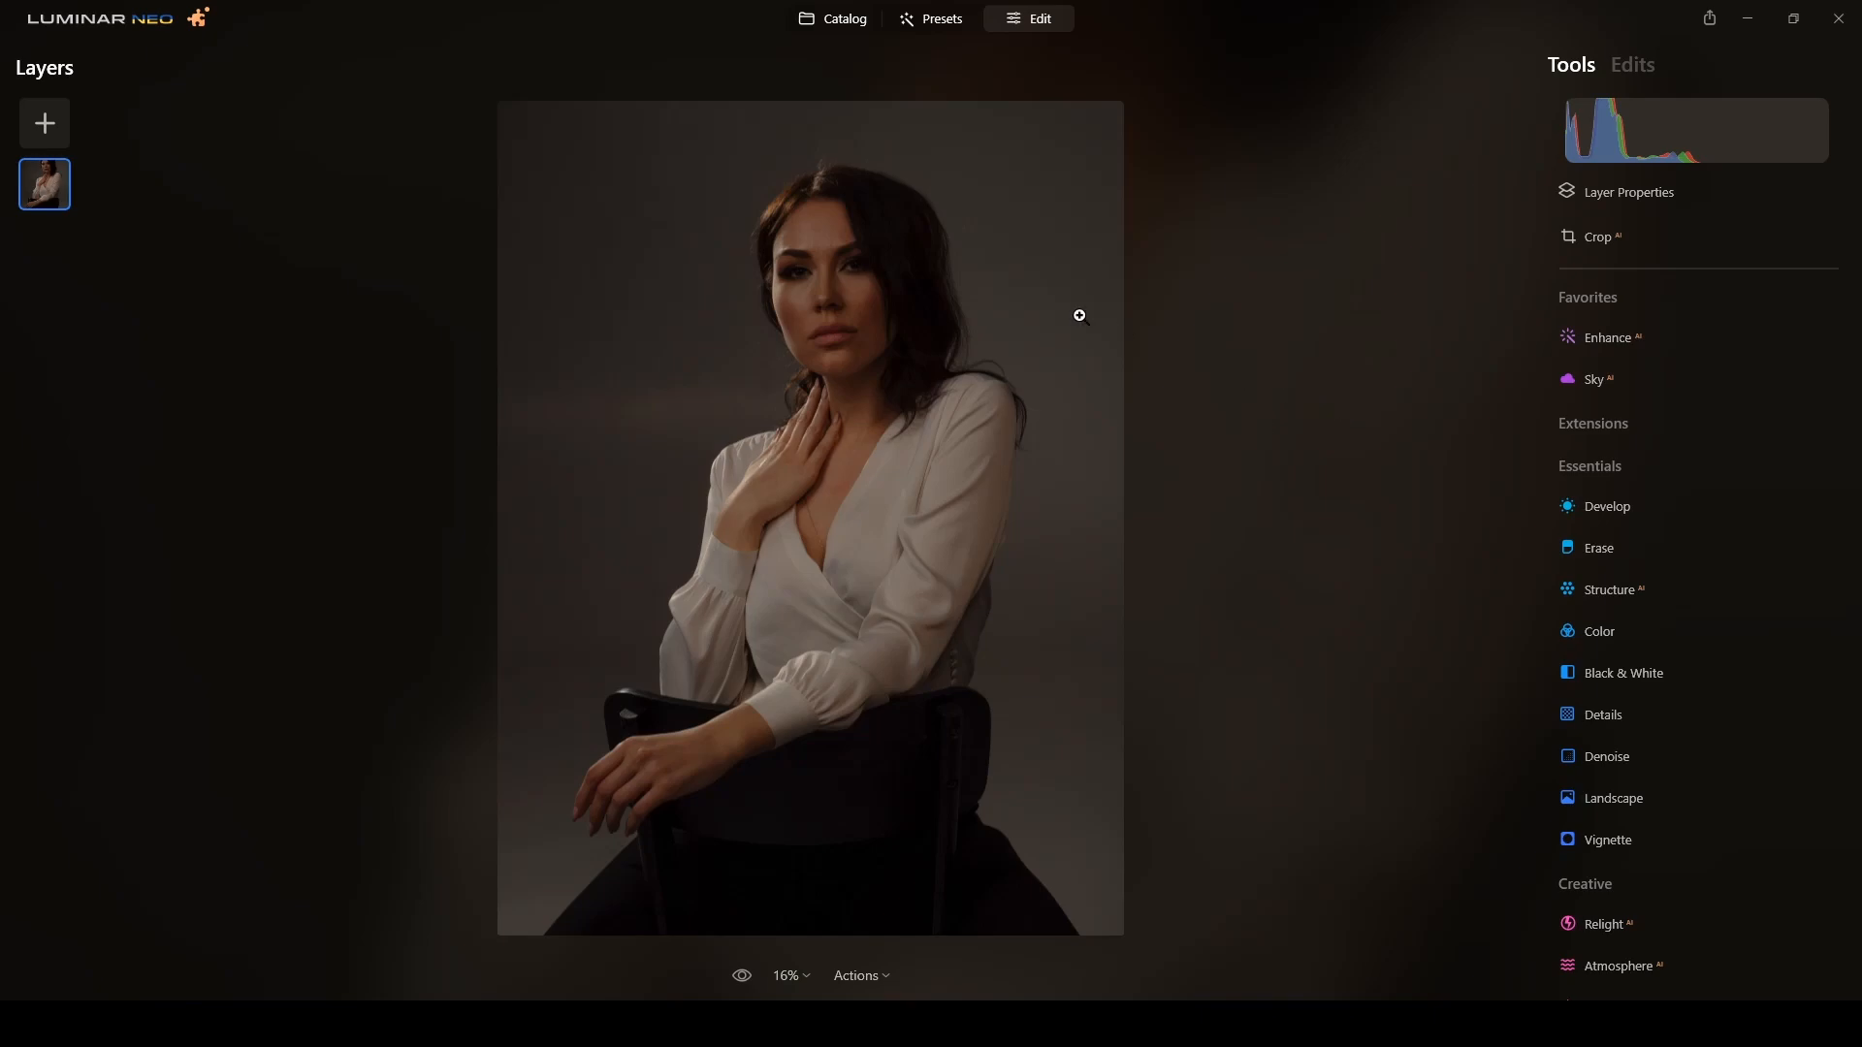
- In Develop, set the exposure to 0.51, temperature to 5 and tint to -10, and lower the saturation slightly
click(1596, 508)
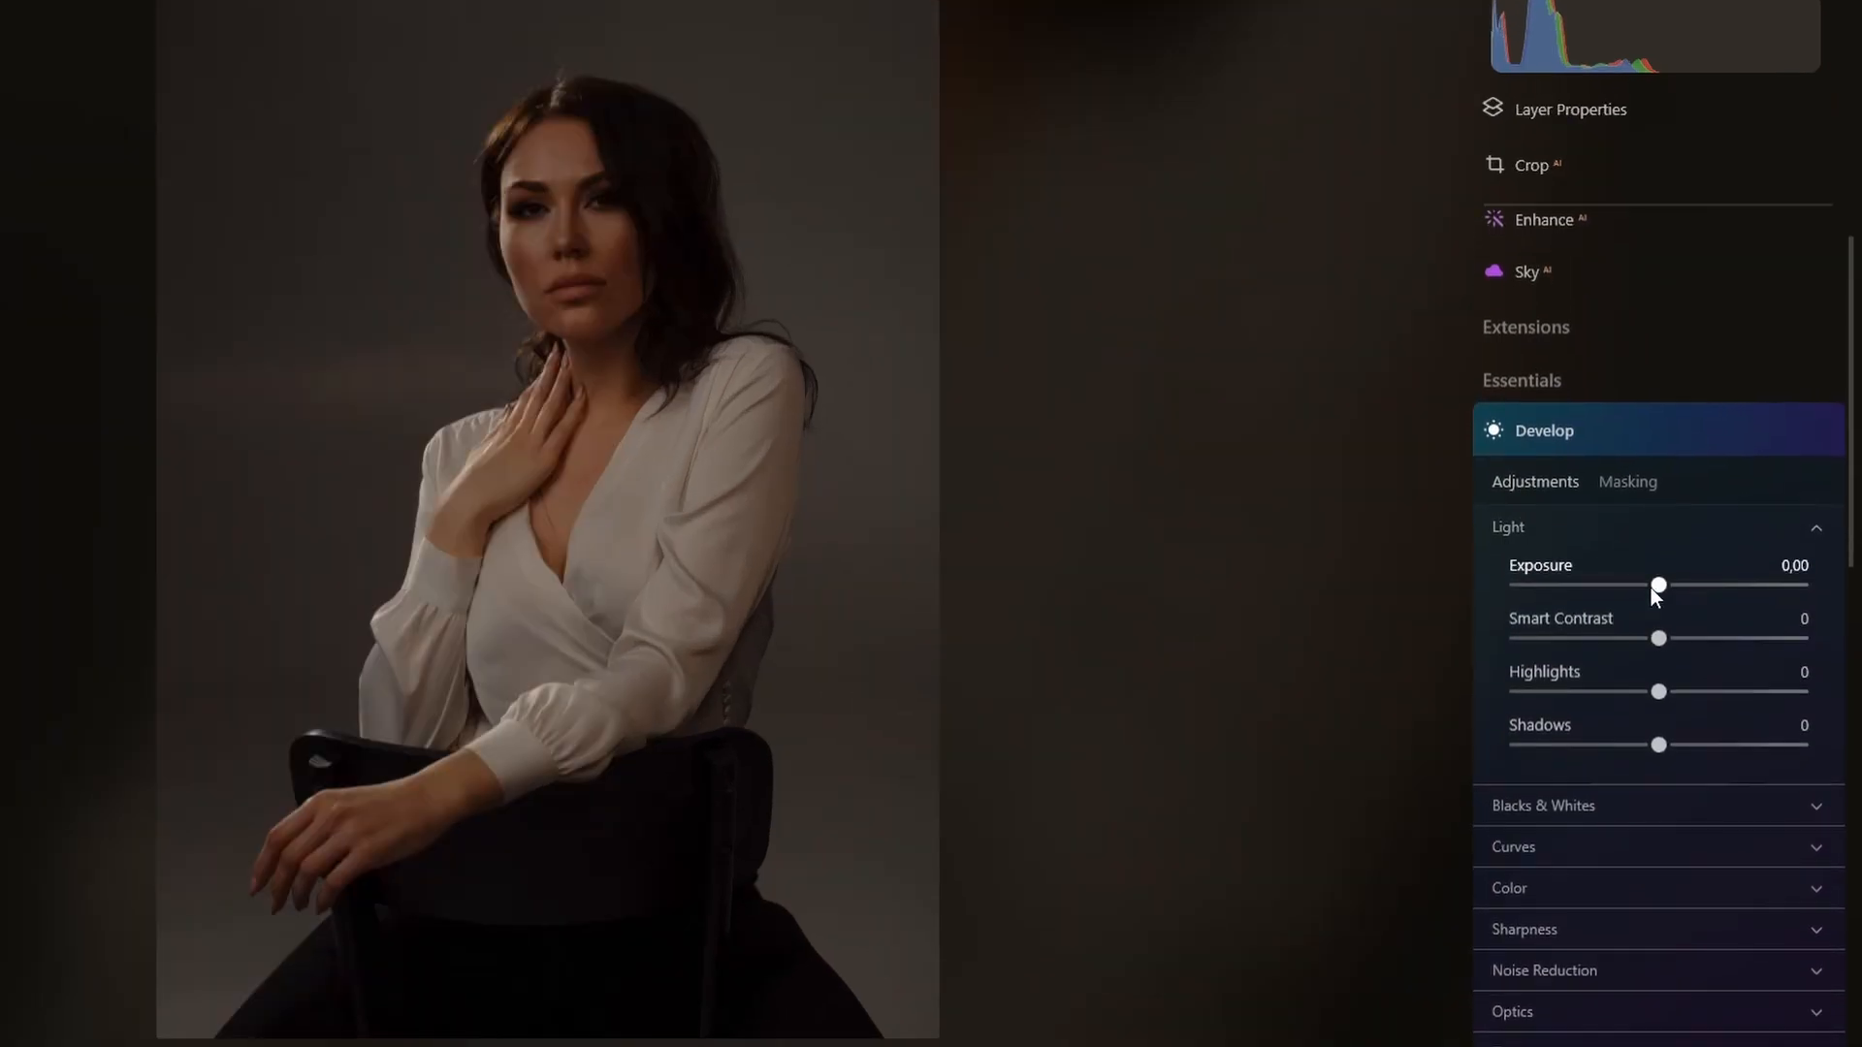
drag(1650, 595, 1674, 588)
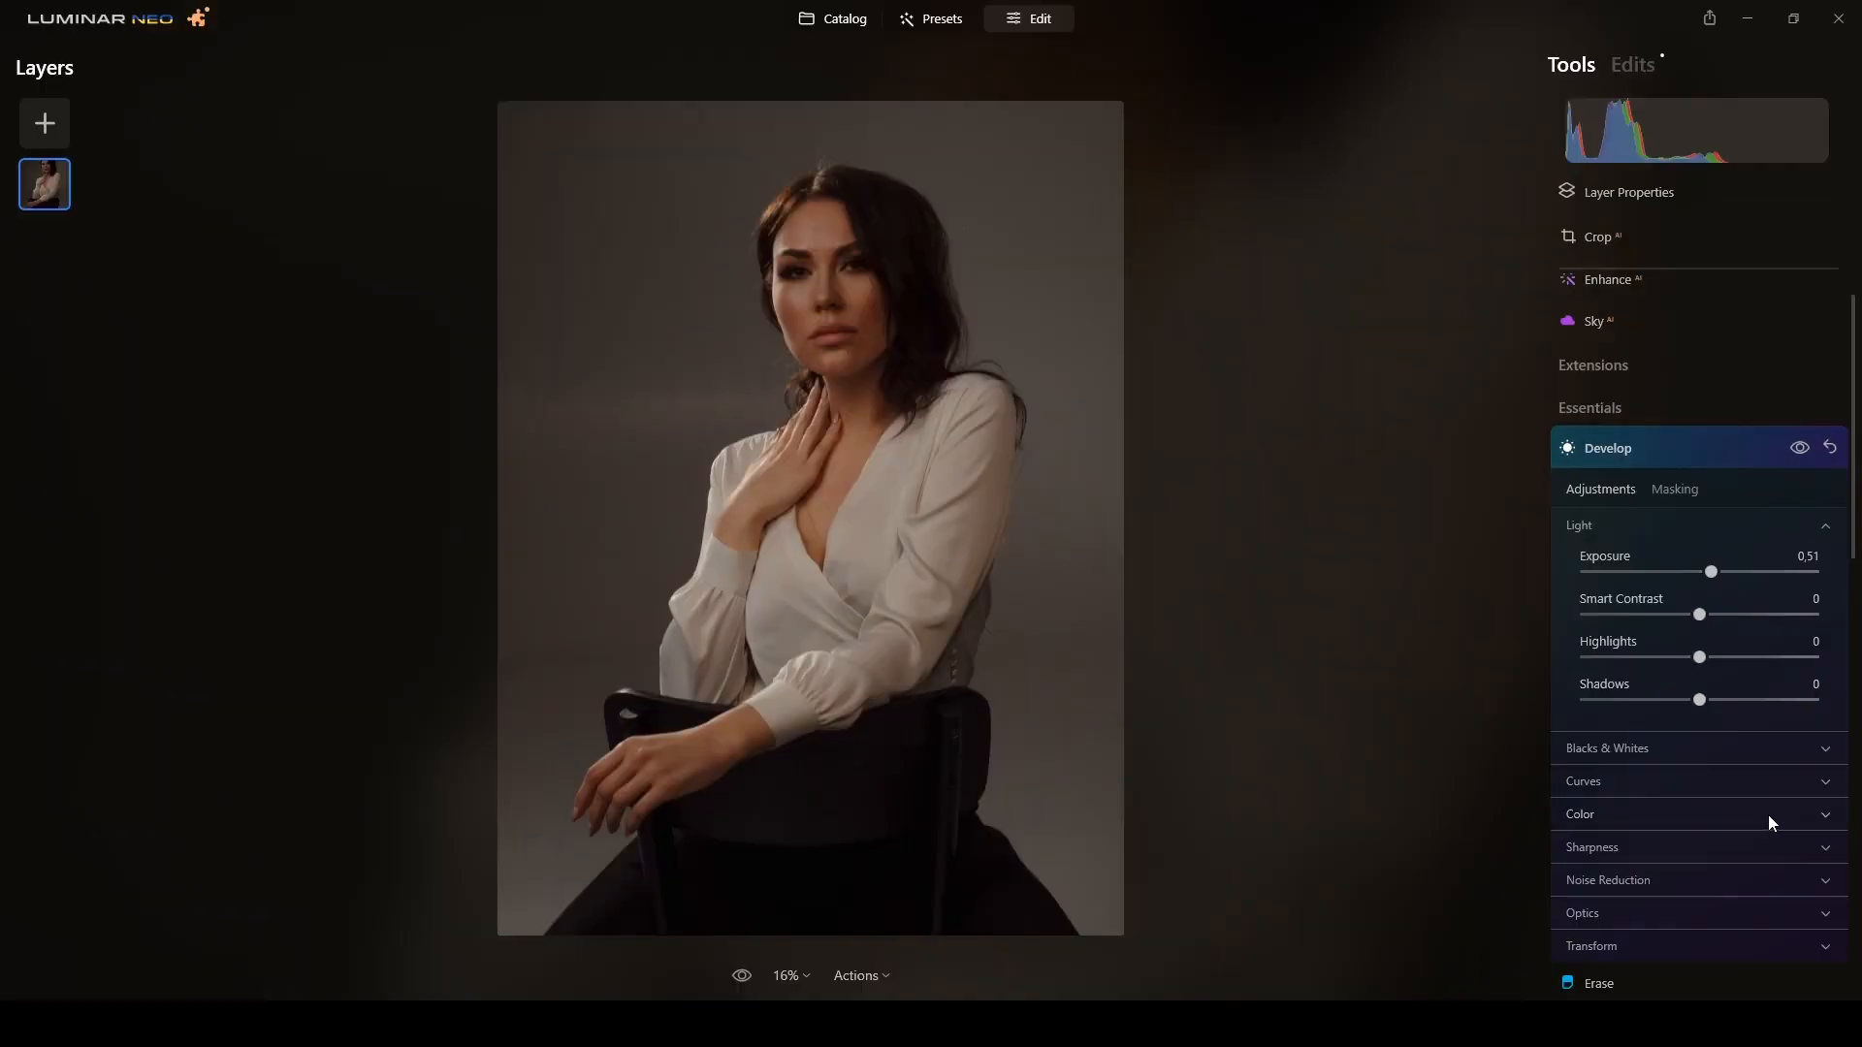
click(1816, 887)
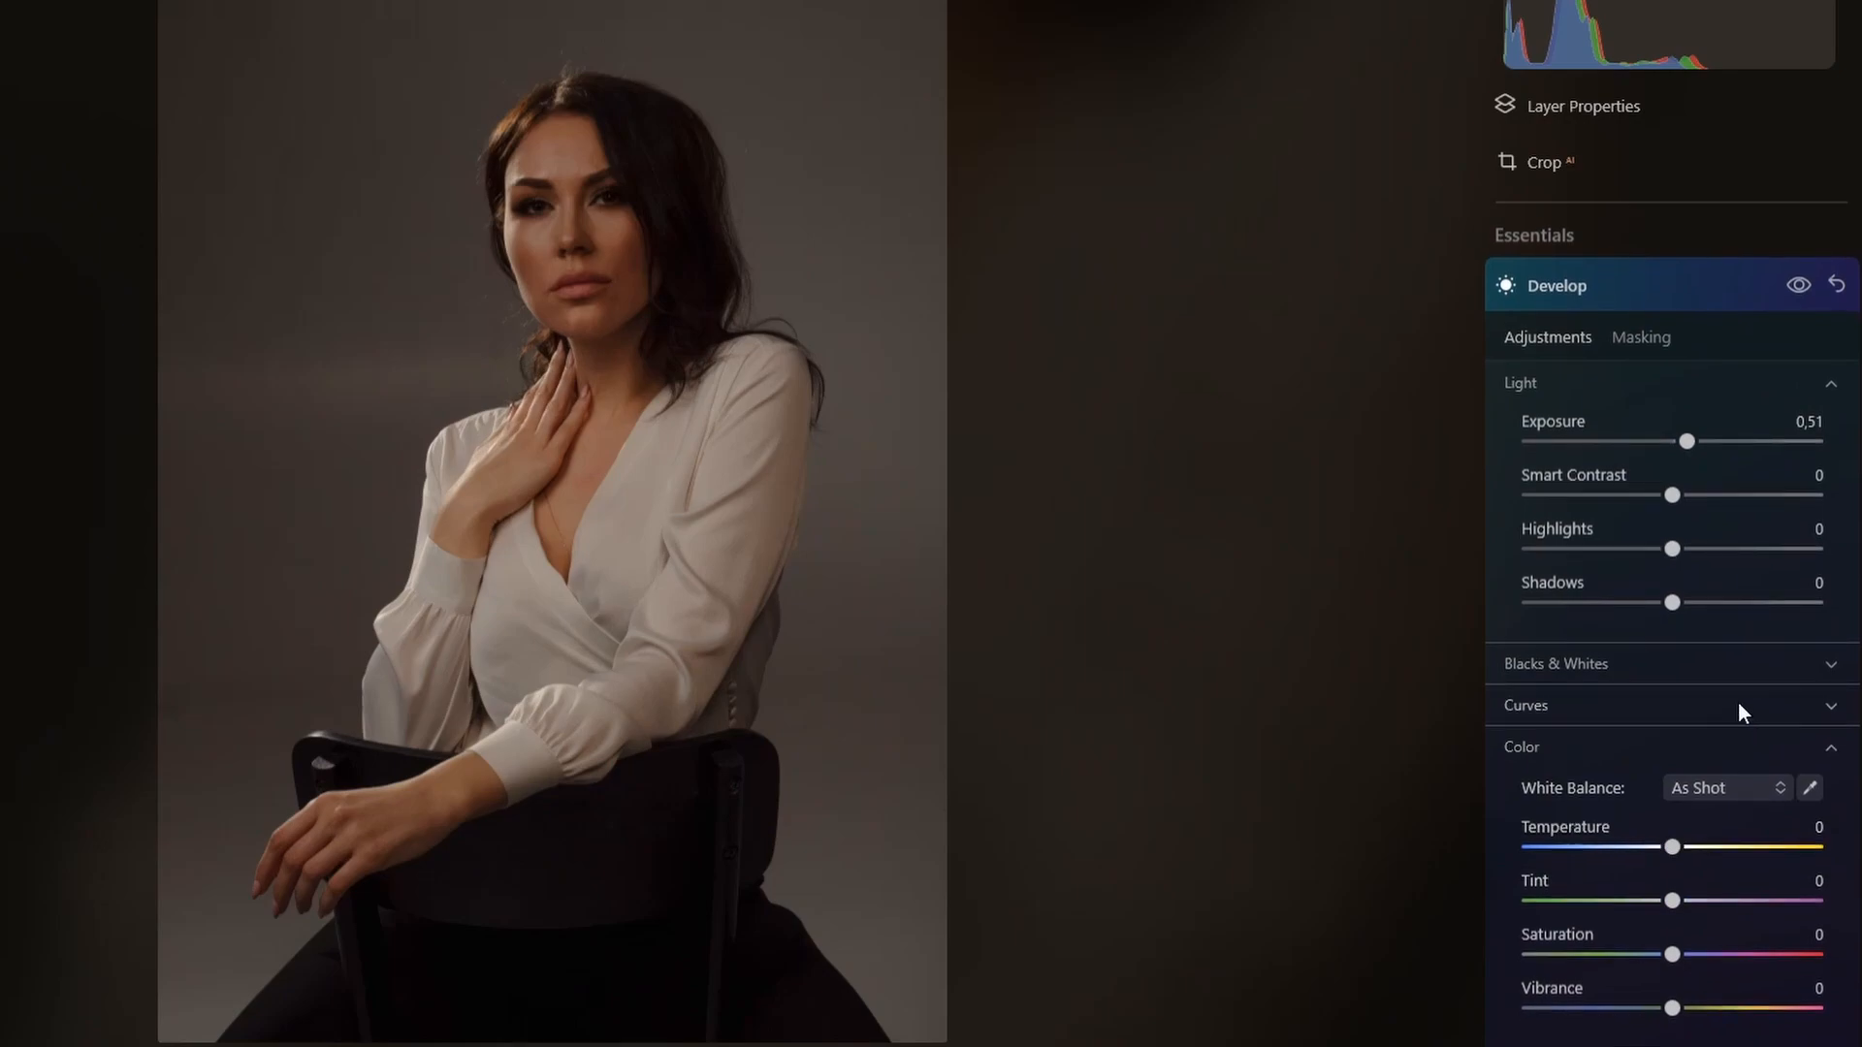
drag(1676, 846, 1680, 848)
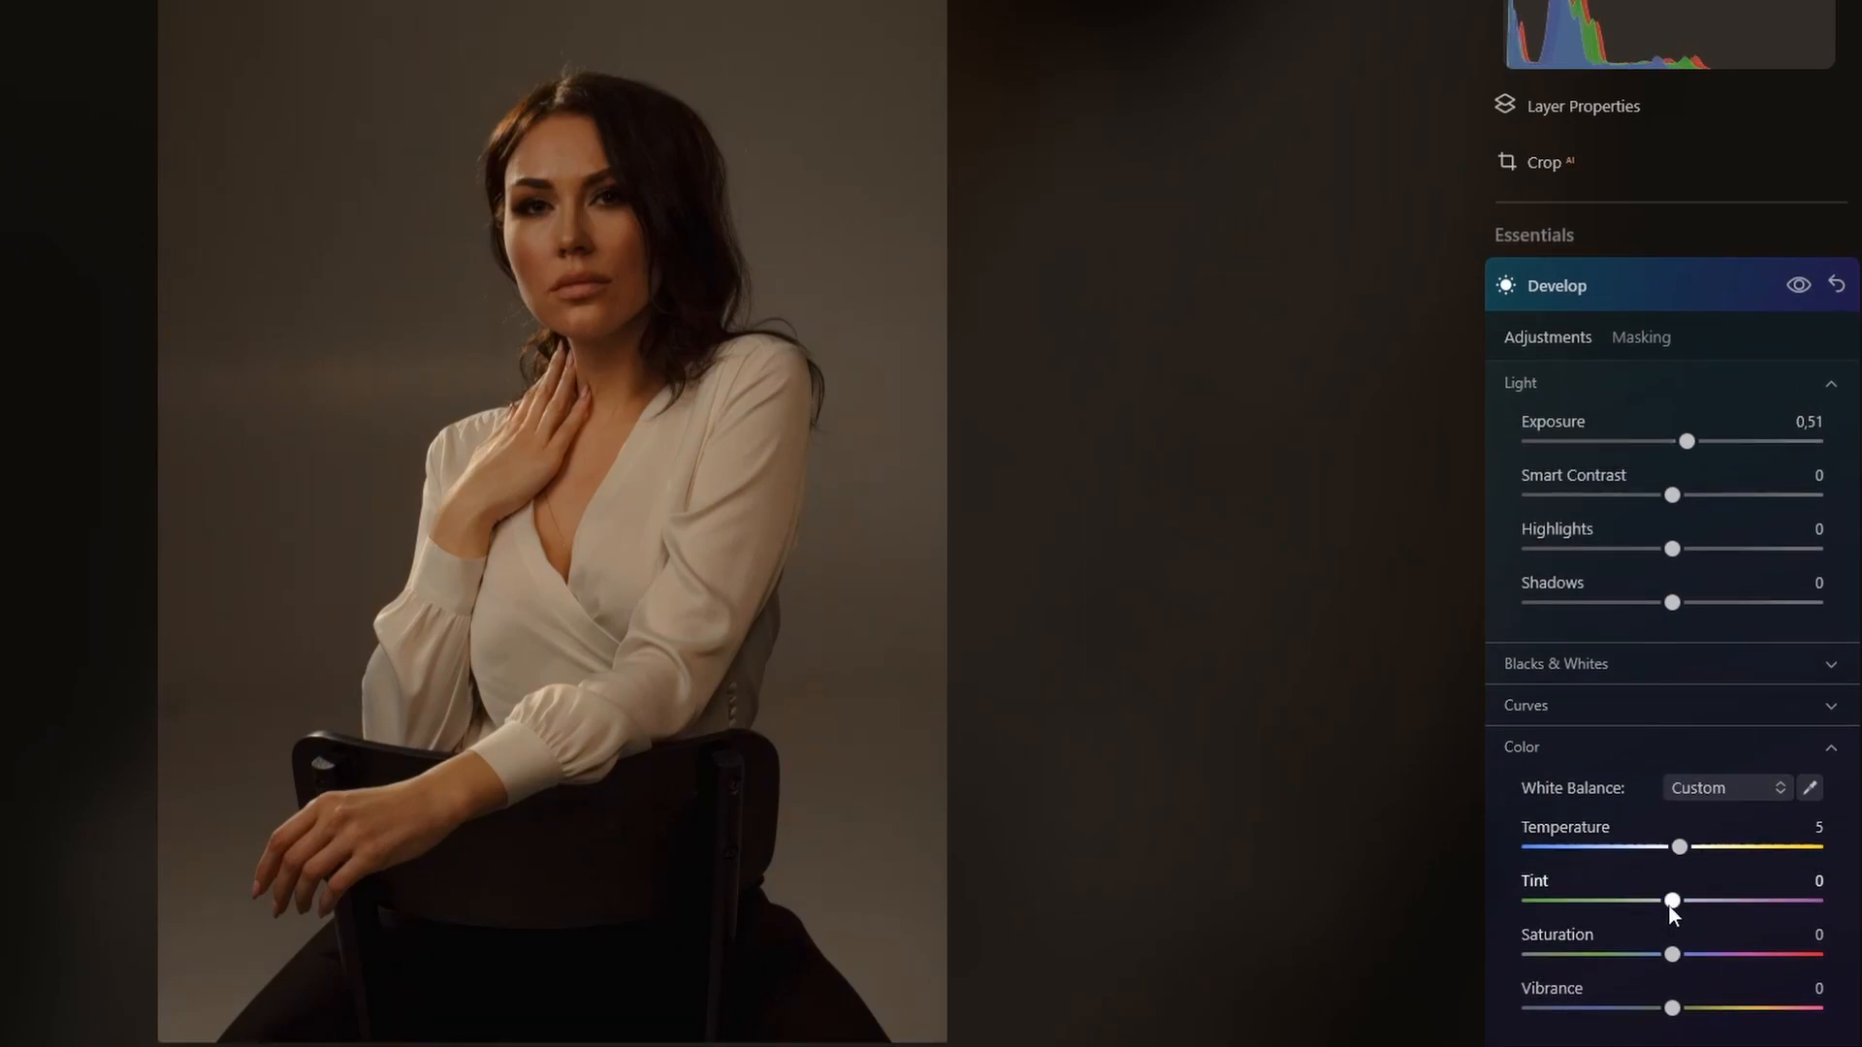
drag(1661, 904, 1652, 901)
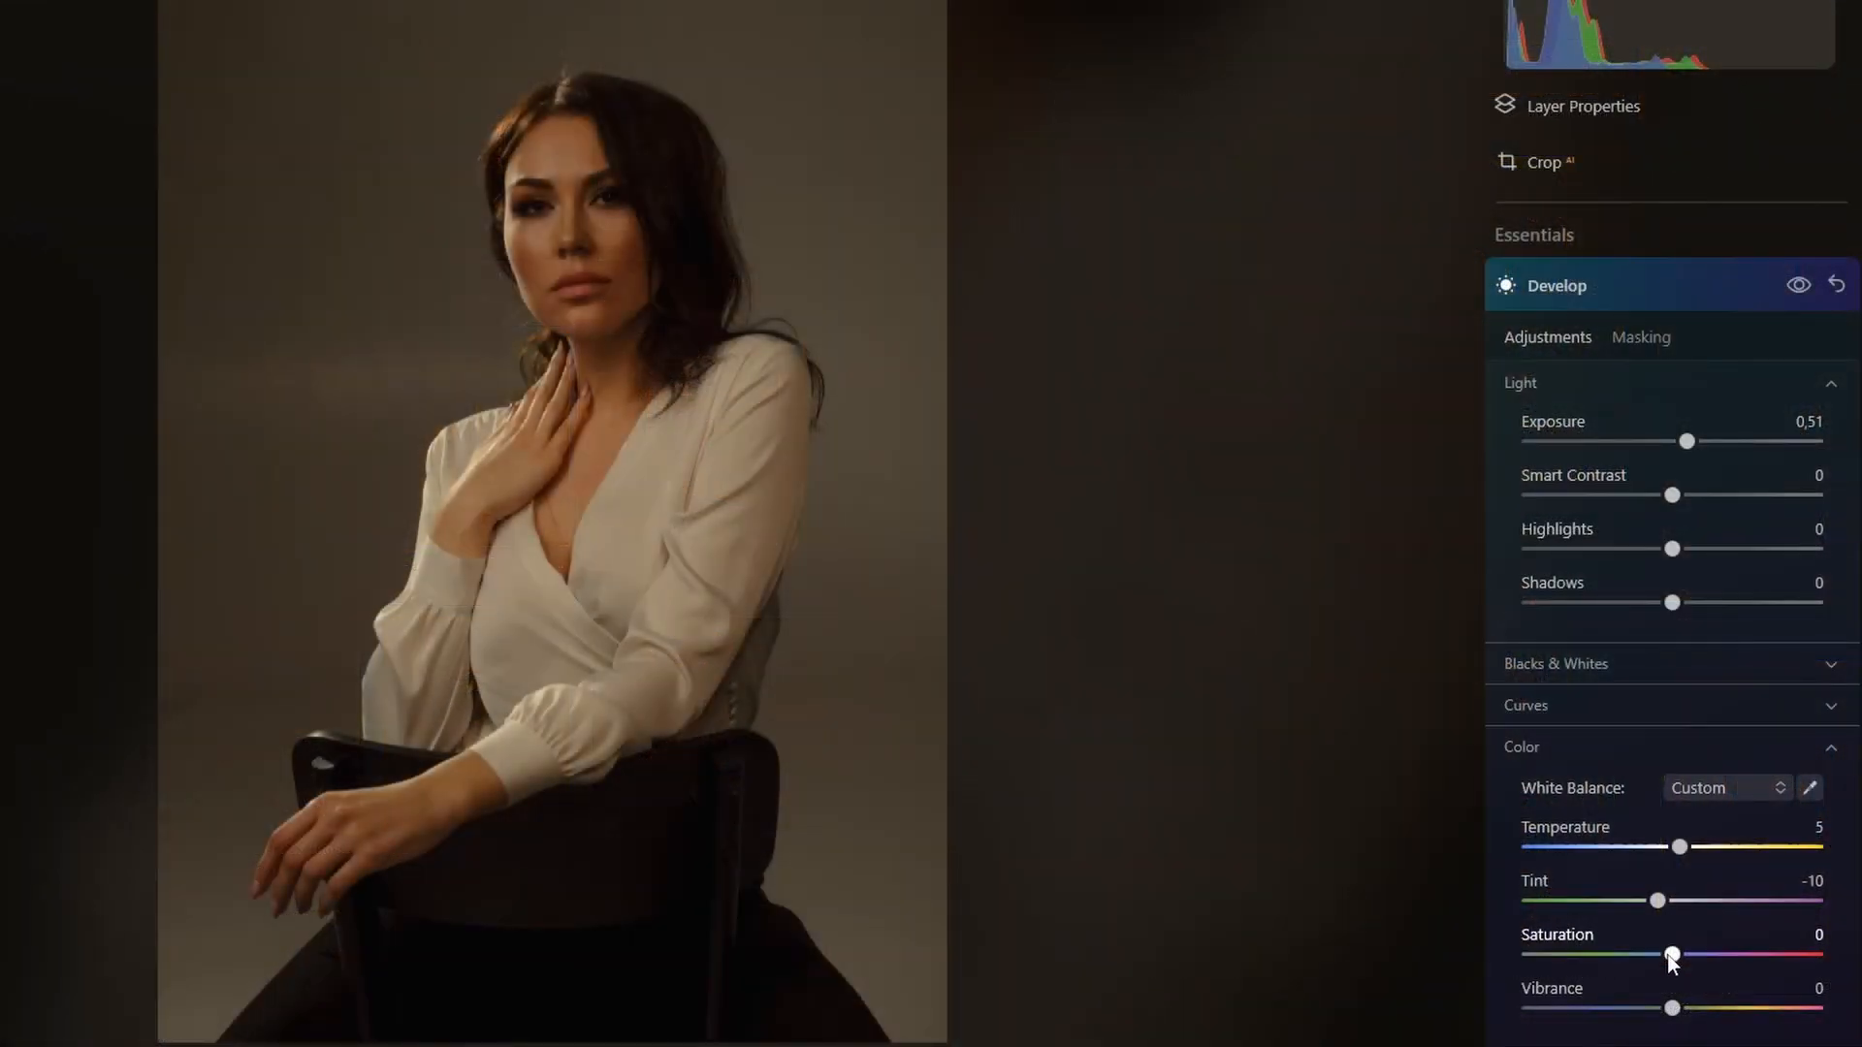
drag(1672, 958, 1644, 961)
click(1688, 281)
- Raise the Accent amount in Enhance AI moderately and compare the photo with and without it
scroll(1651, 416, up, 2)
click(1617, 340)
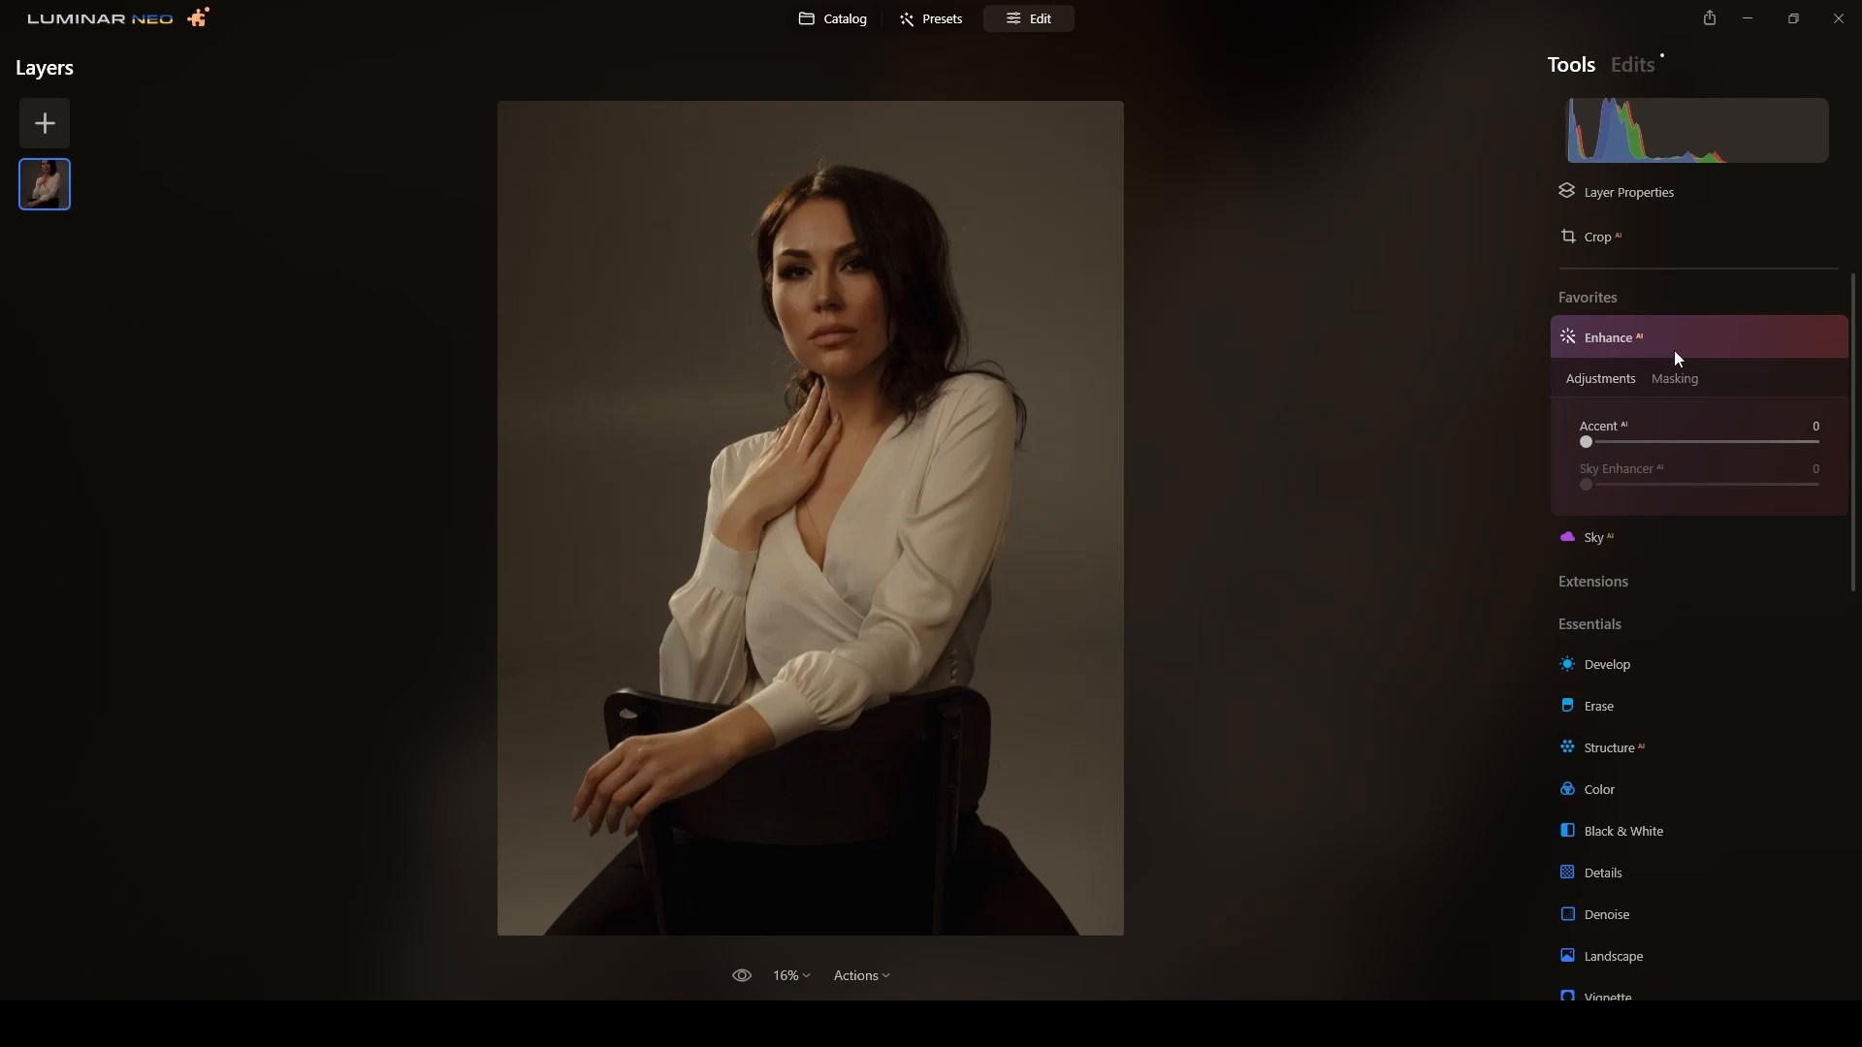
drag(1589, 444, 1661, 448)
click(1797, 336)
click(1798, 337)
click(1739, 337)
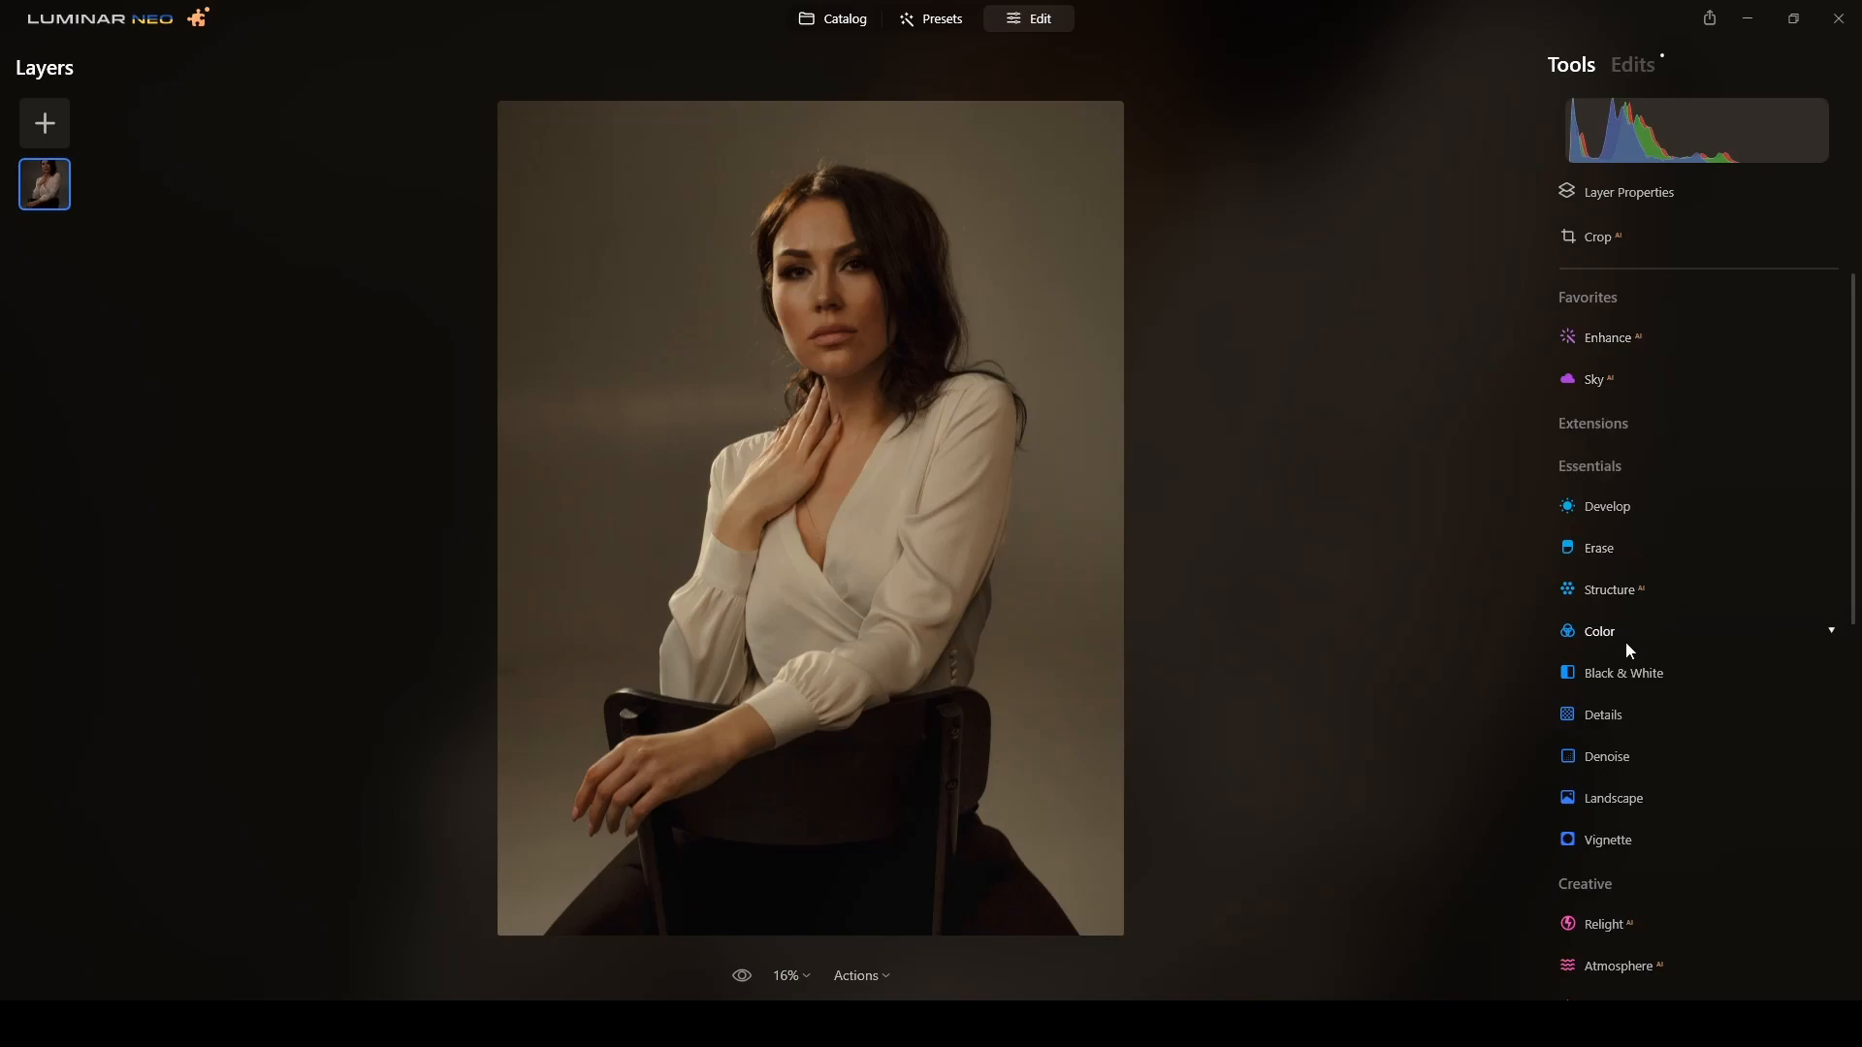
- Smooth the woman's skin with Skin AI at an amount of 55
scroll(921, 351, up, 3)
drag(898, 279, 911, 562)
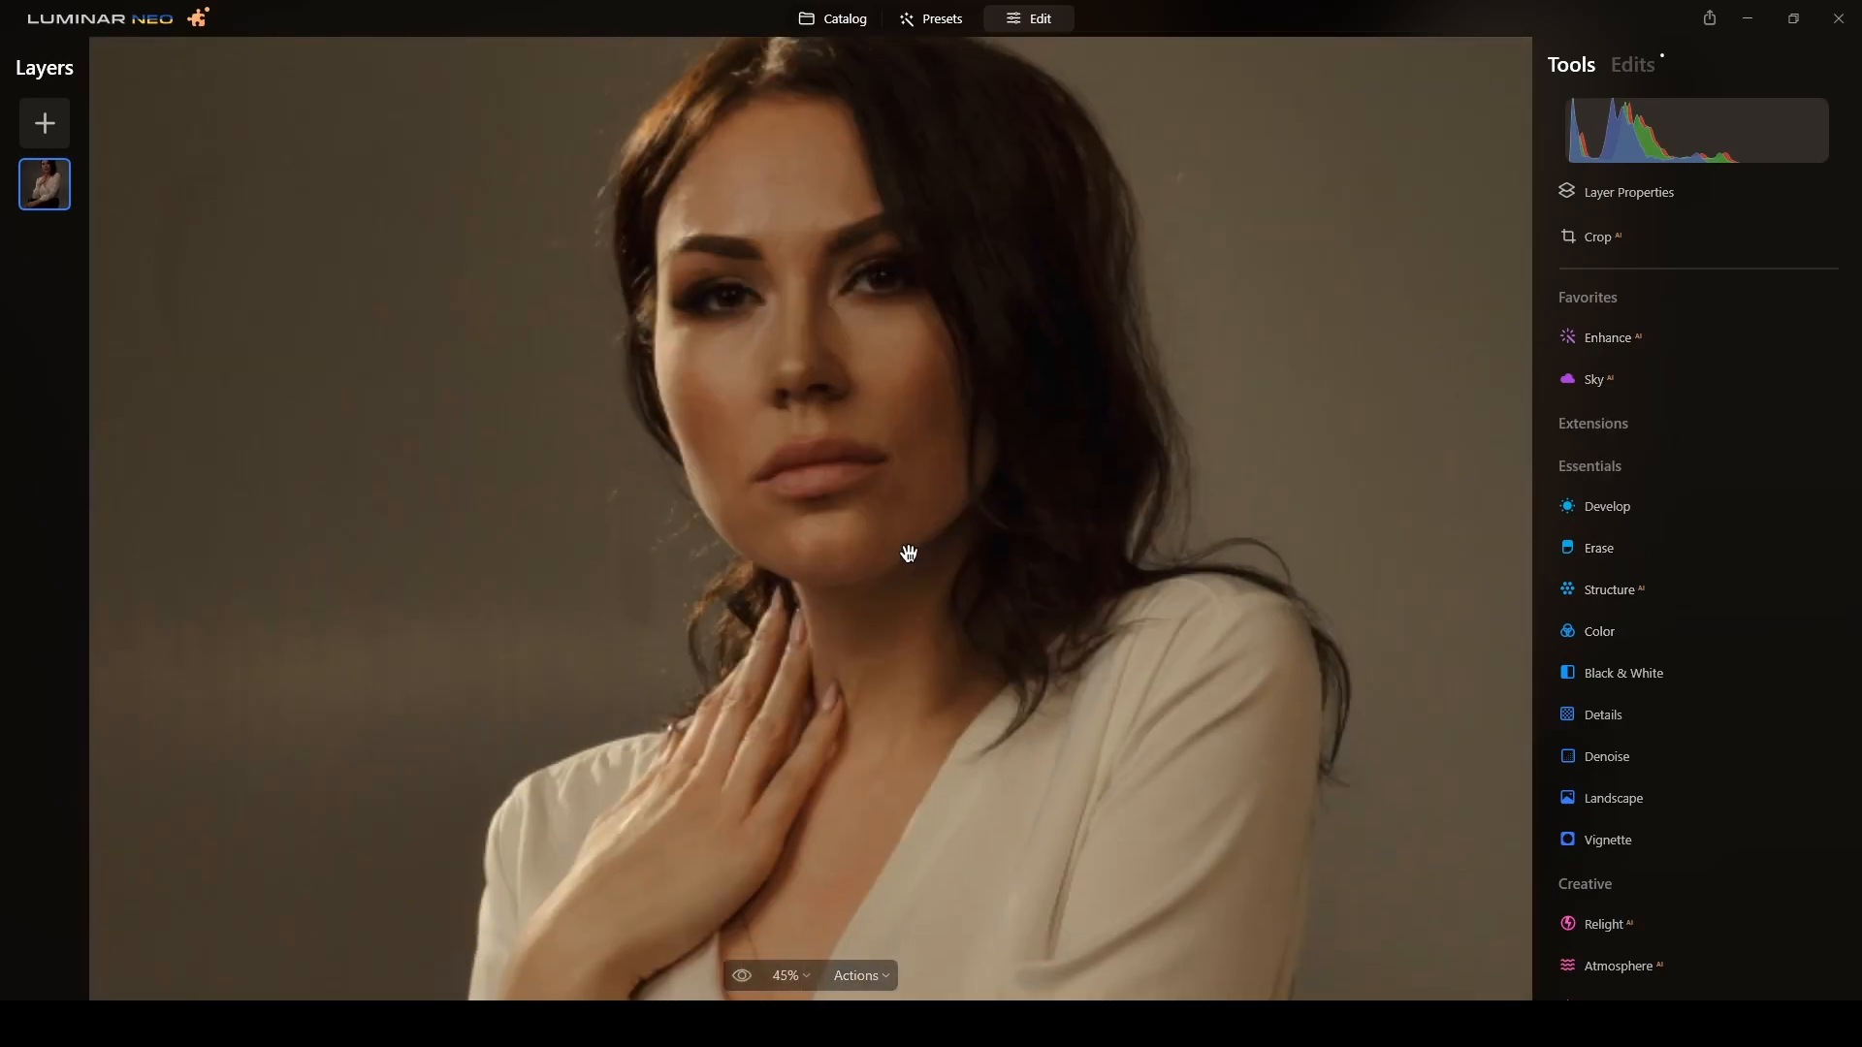
scroll(898, 420, up, 2)
drag(856, 345, 853, 464)
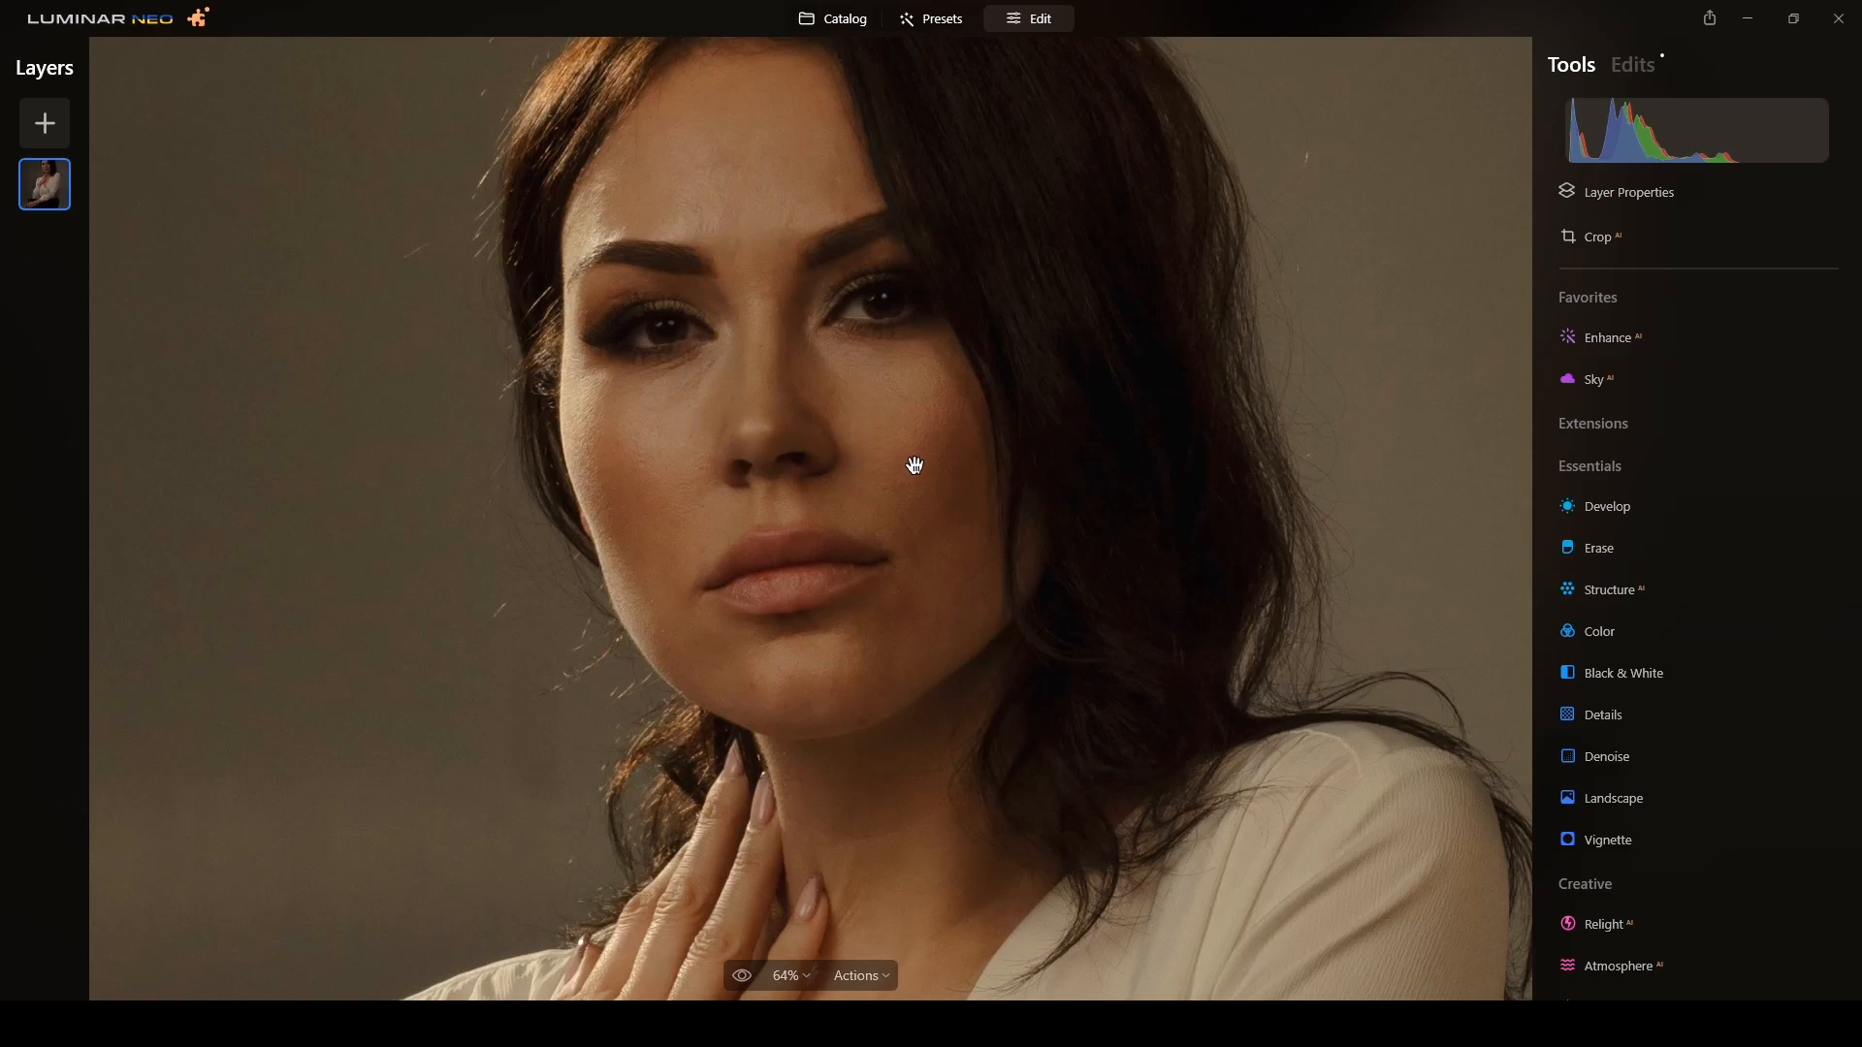
scroll(1115, 583, down, 2)
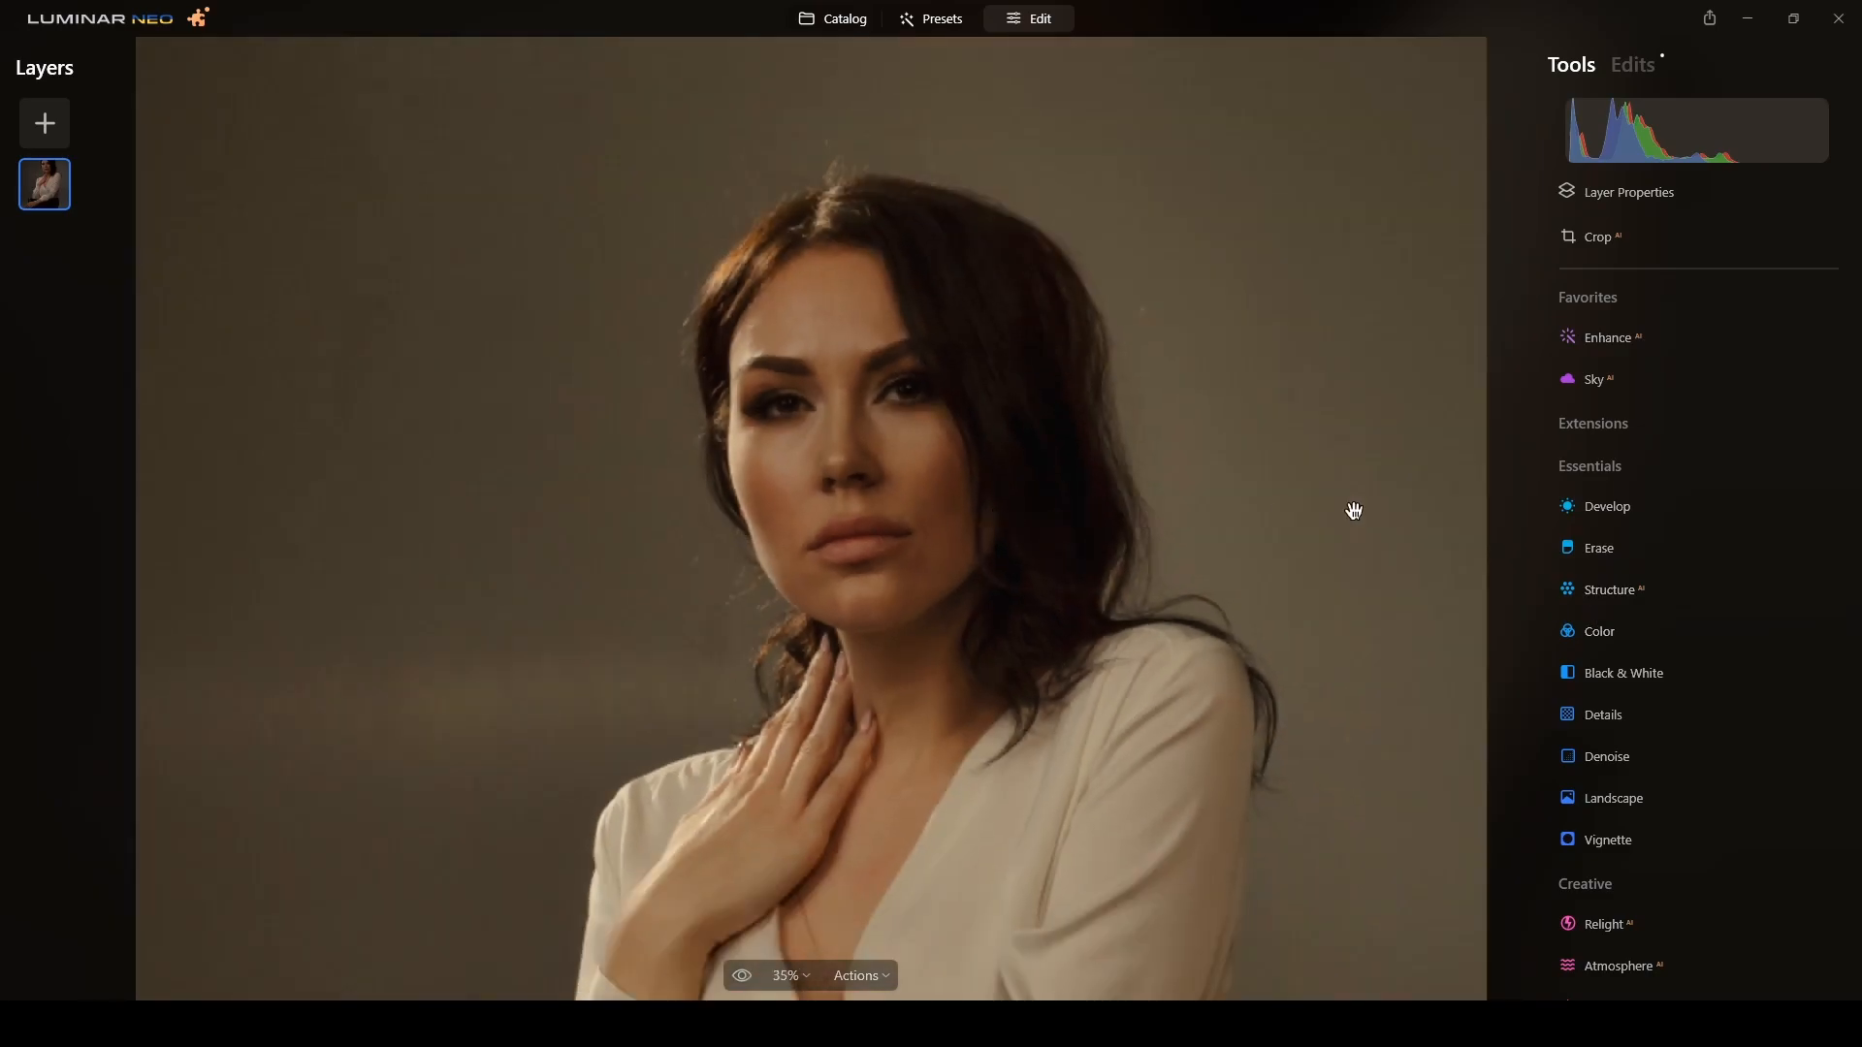
scroll(1721, 596, down, 6)
scroll(1720, 606, down, 2)
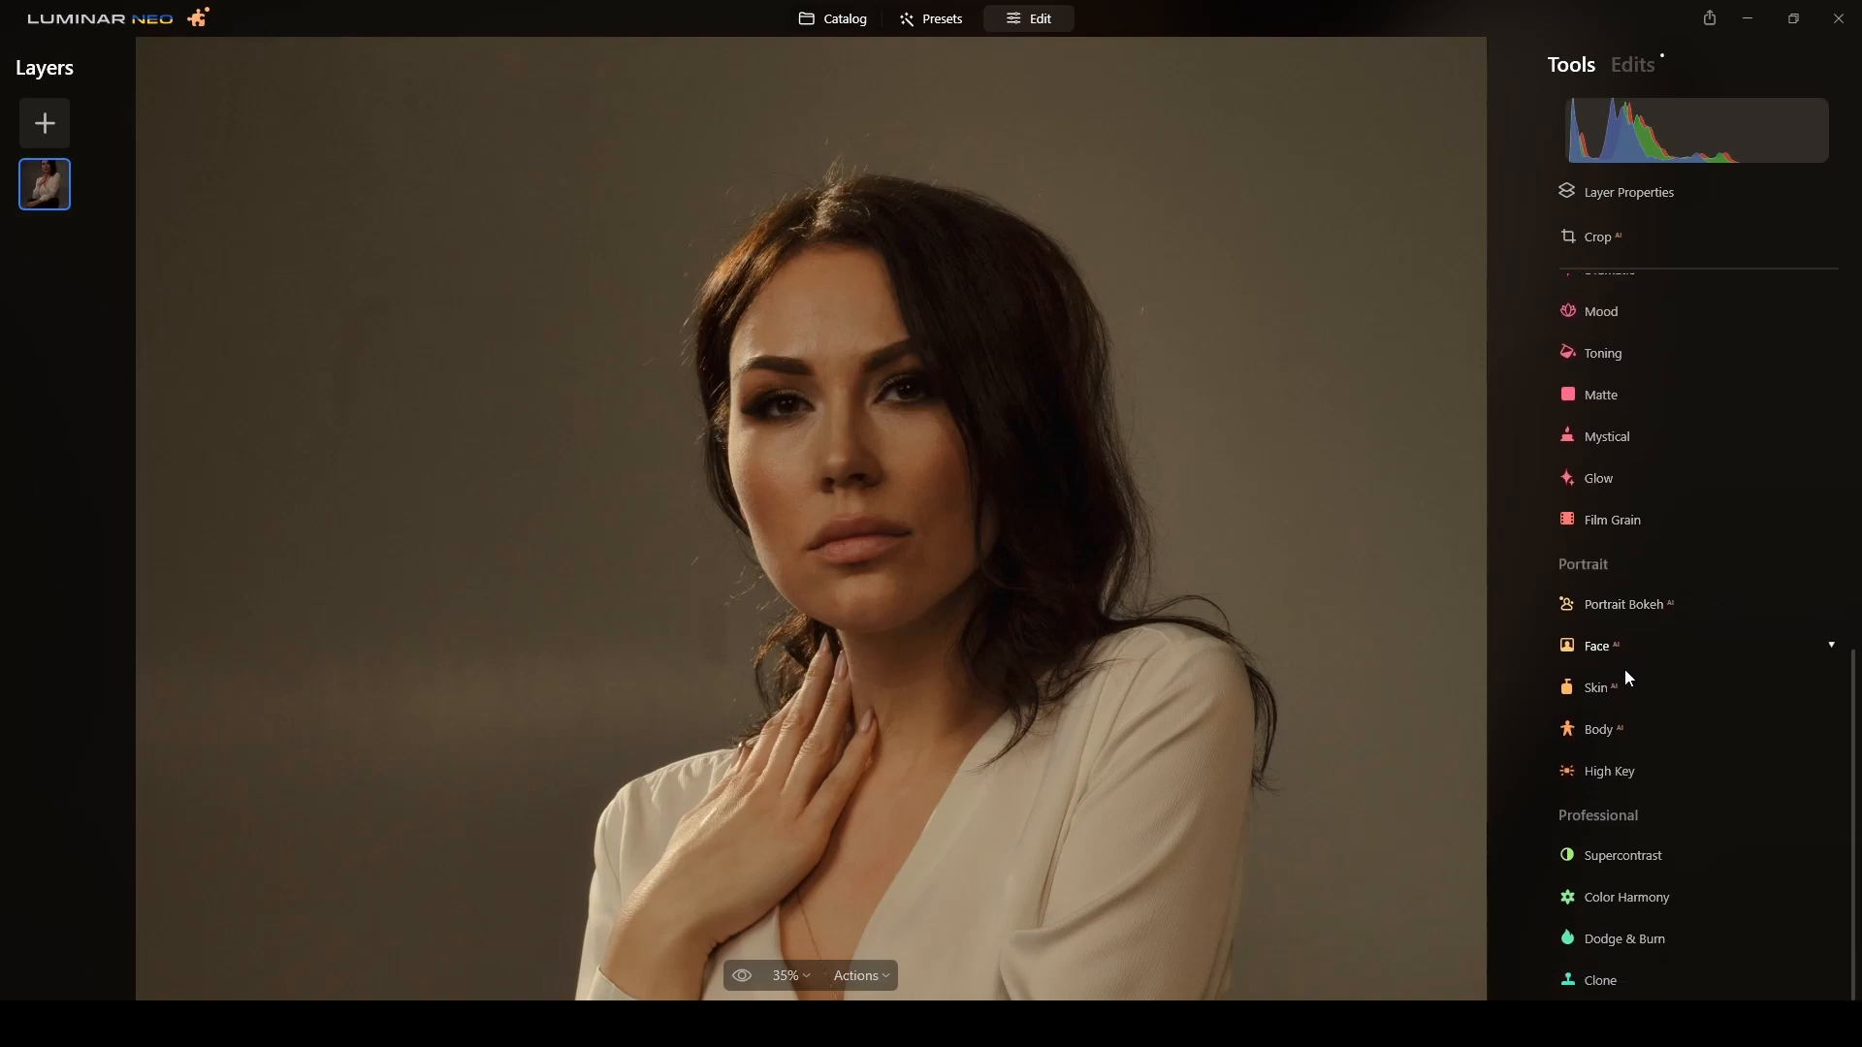
click(1610, 690)
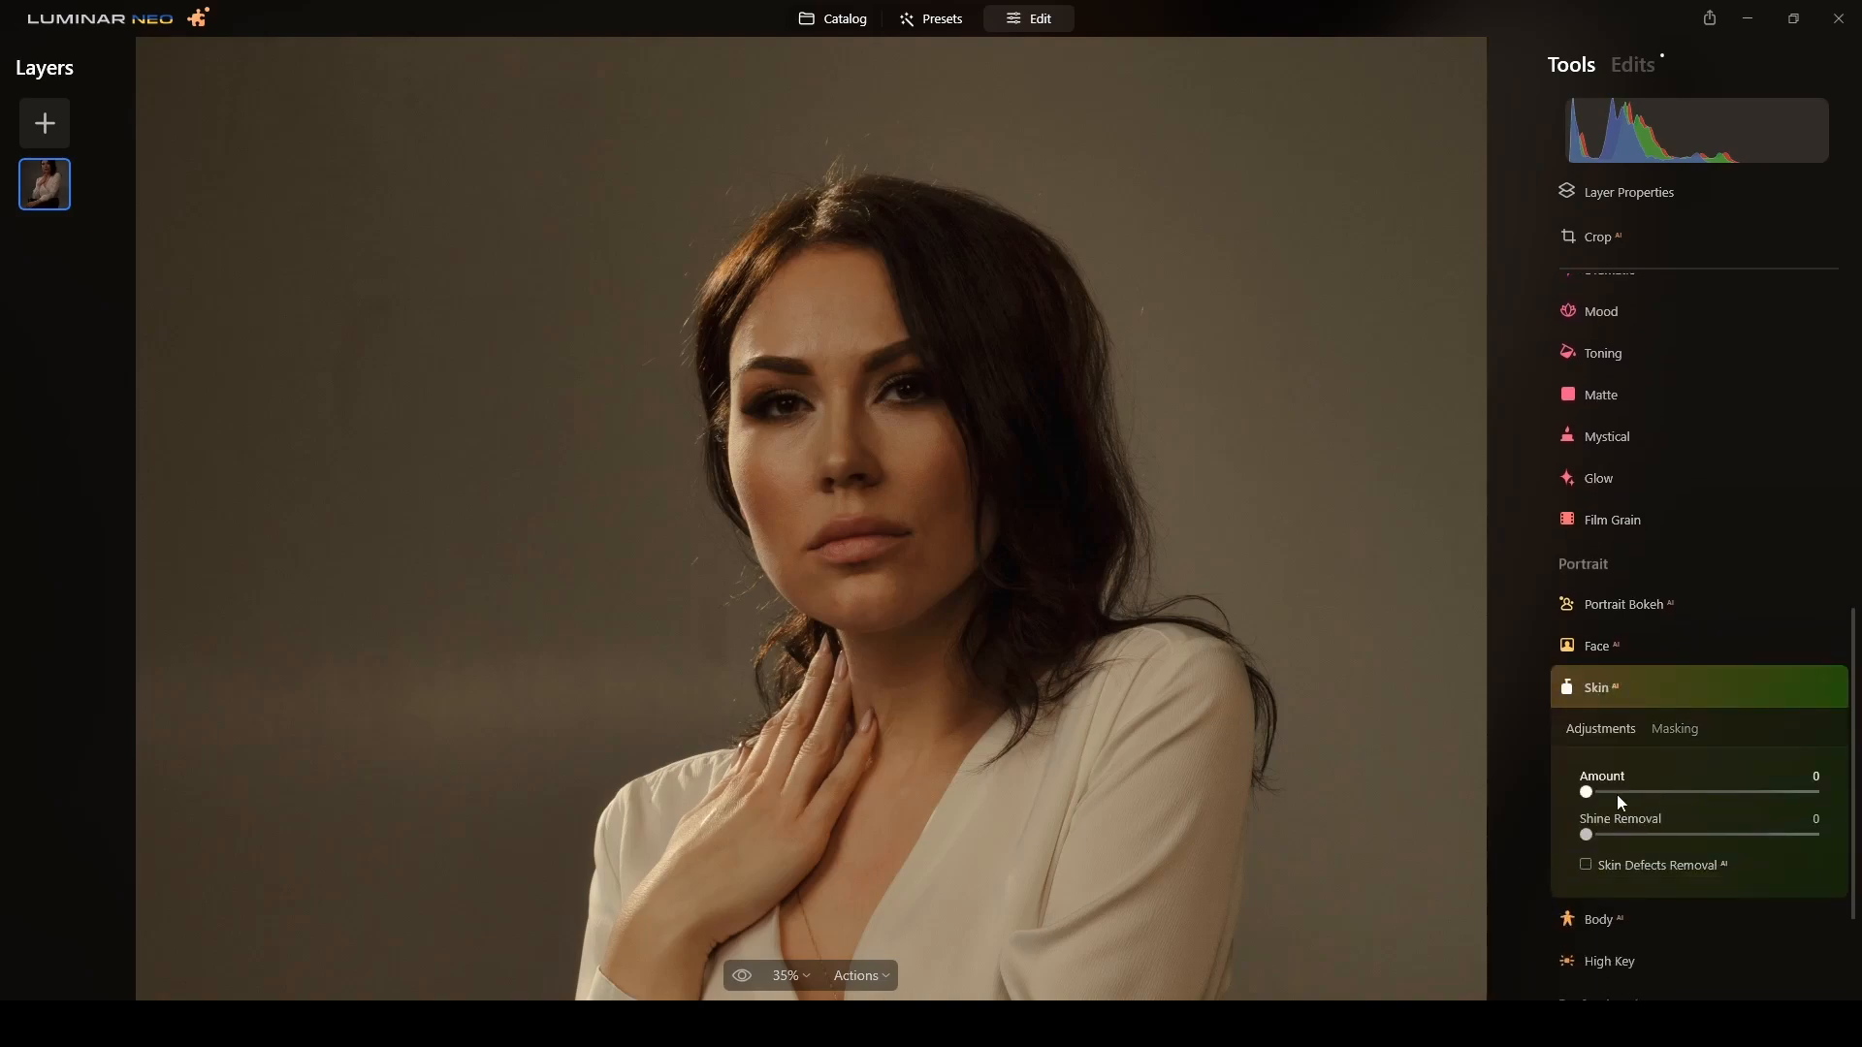
drag(1588, 792, 1671, 797)
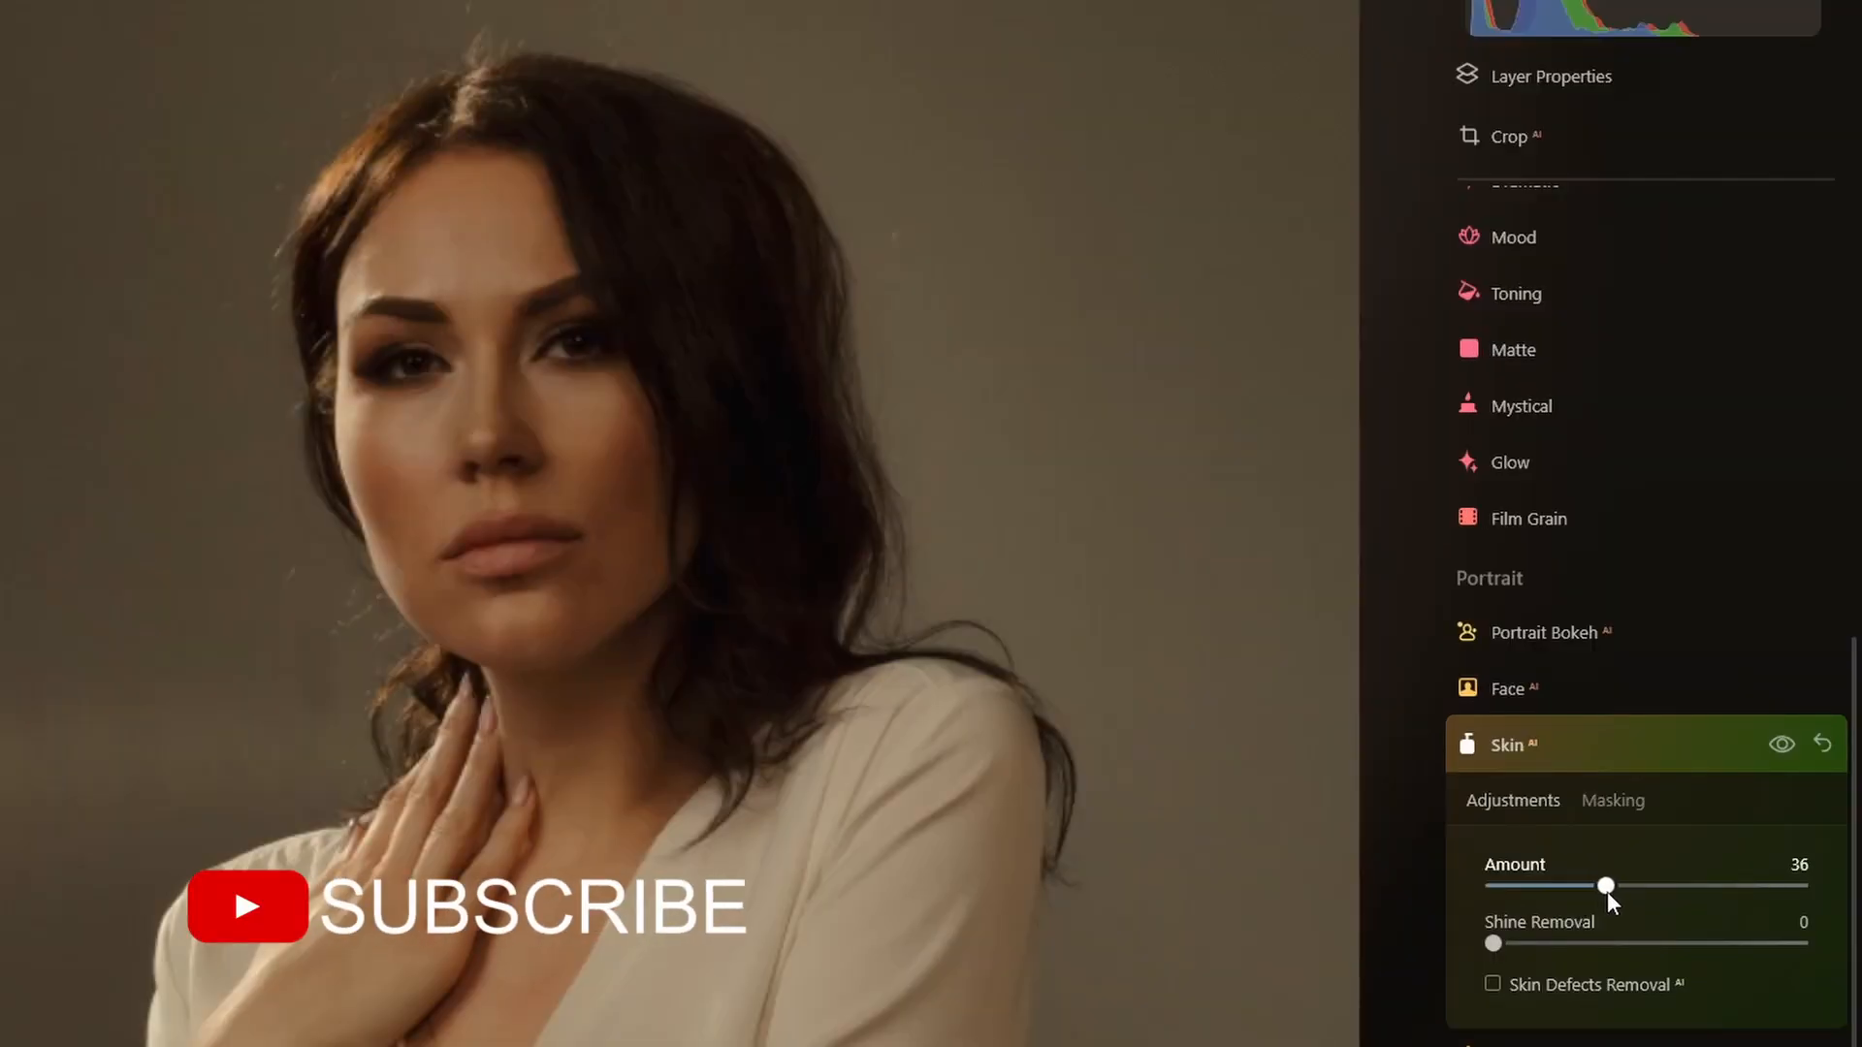
drag(1608, 892, 1666, 897)
- Compare the face with and without the skin smoothing, and enable Skin Defects Removal
scroll(506, 339, up, 2)
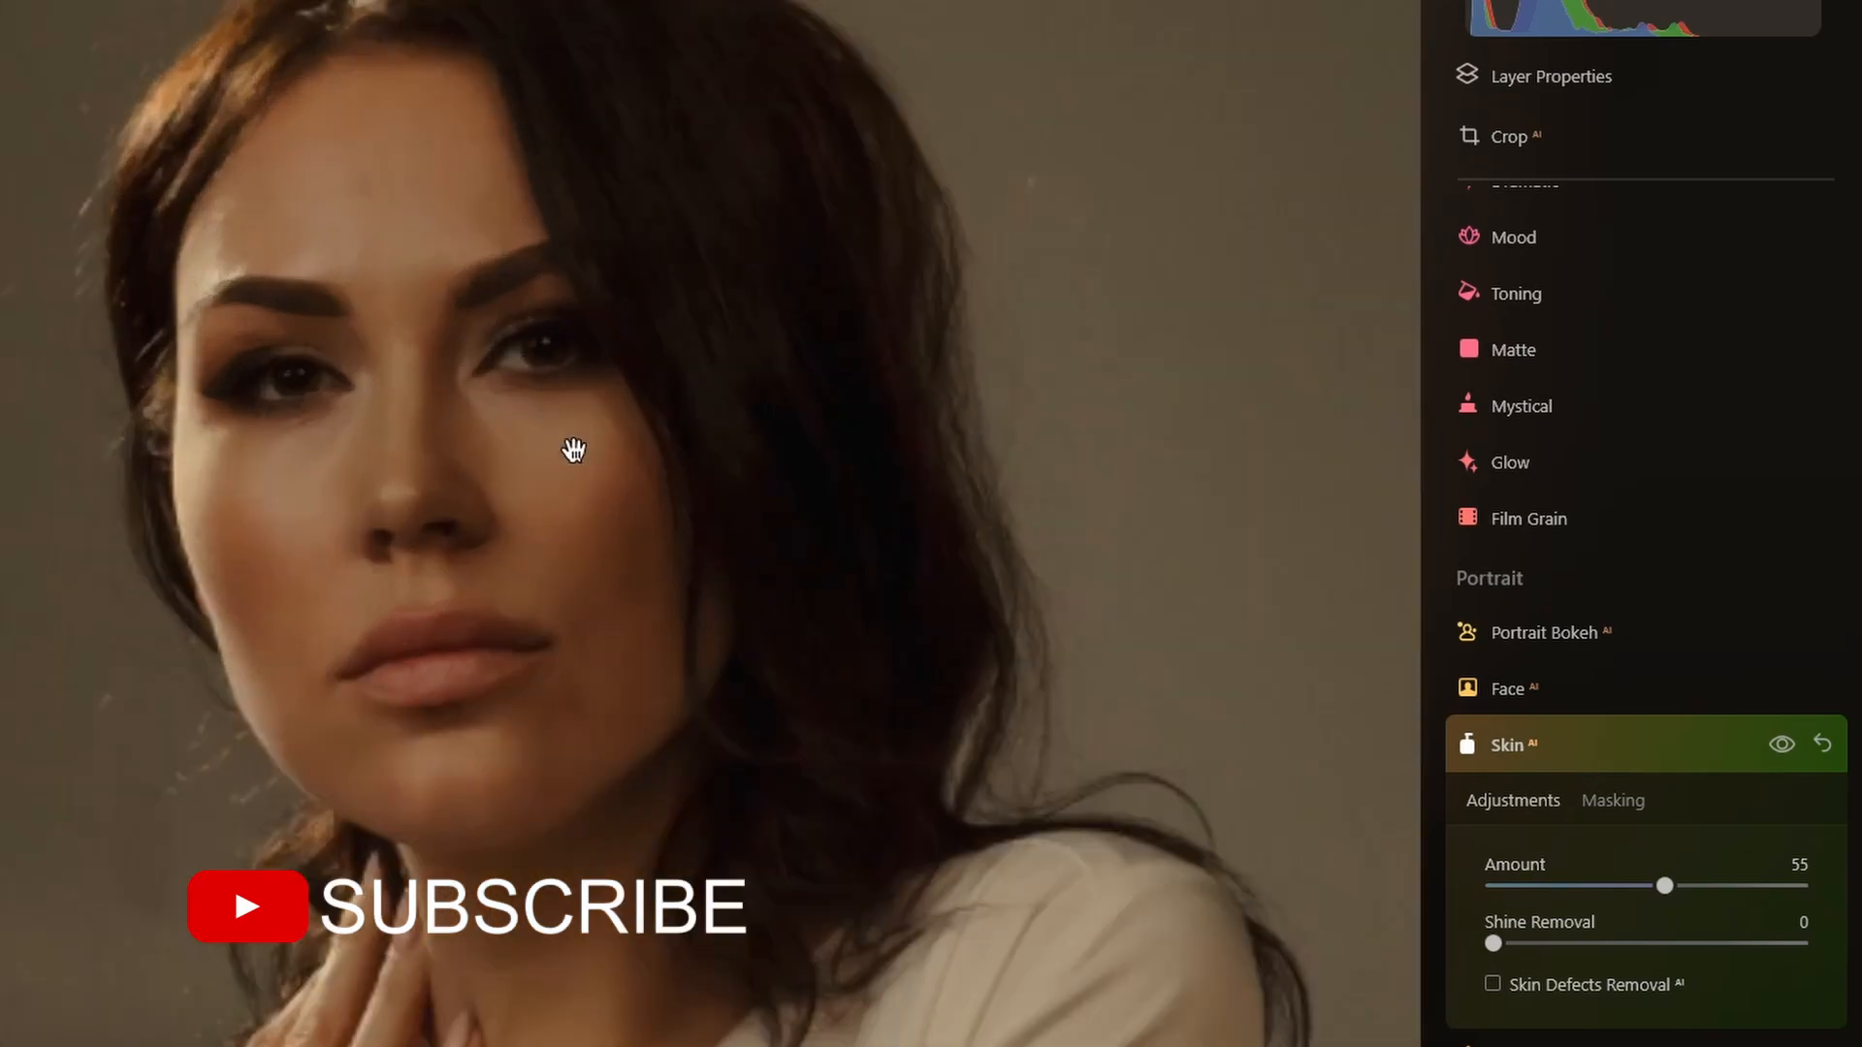
click(1771, 743)
click(1771, 744)
click(1771, 744)
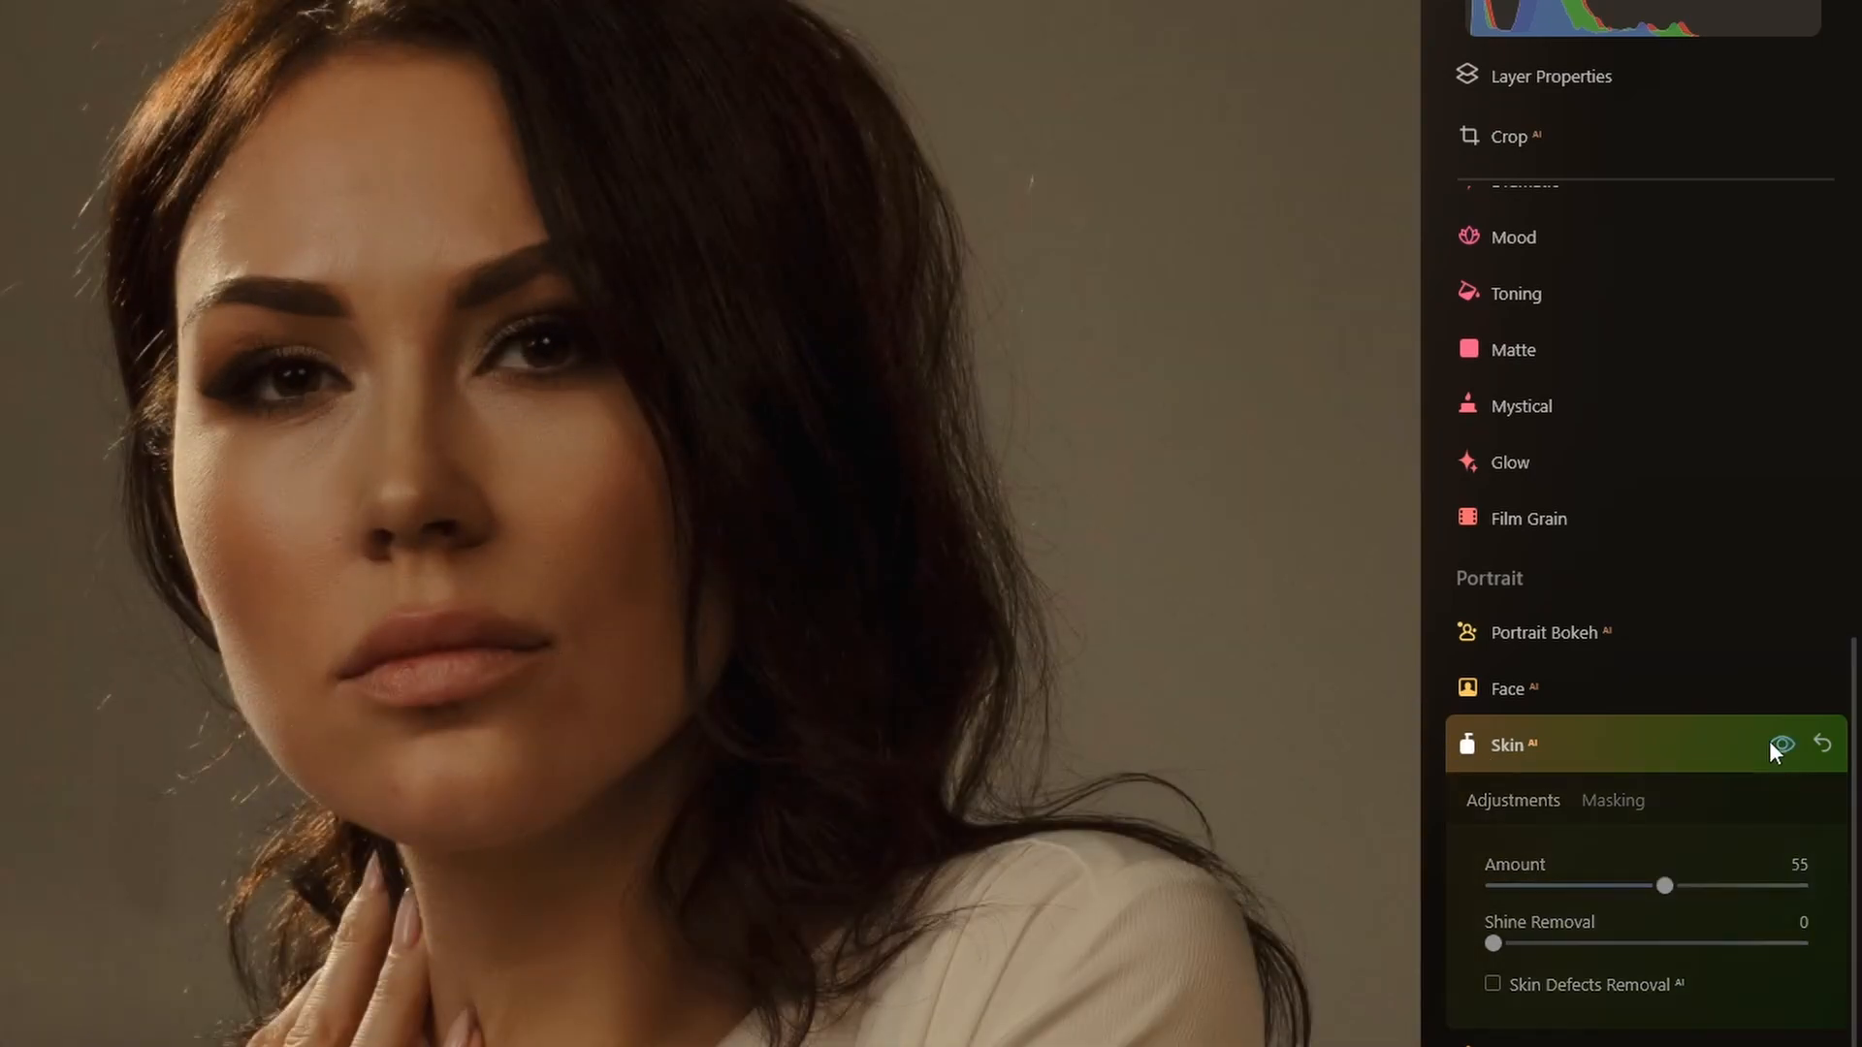
click(1499, 984)
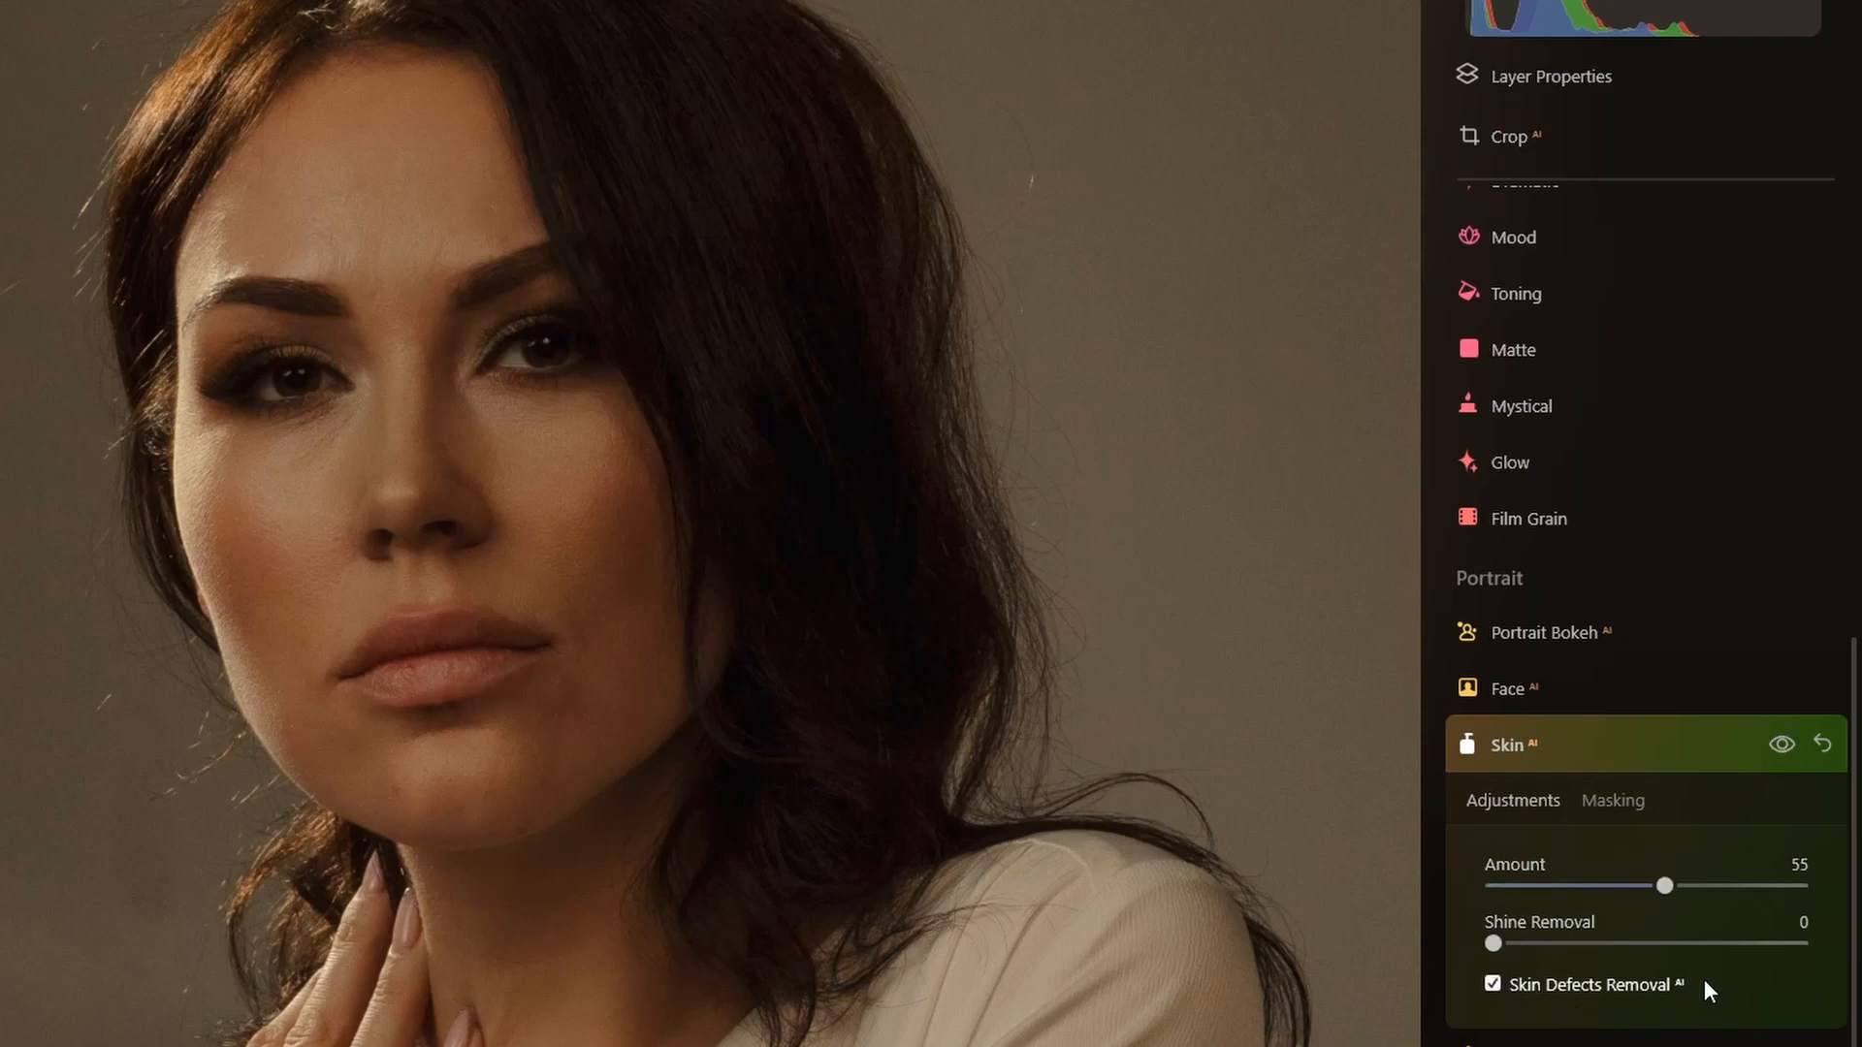
scroll(406, 386, up, 1)
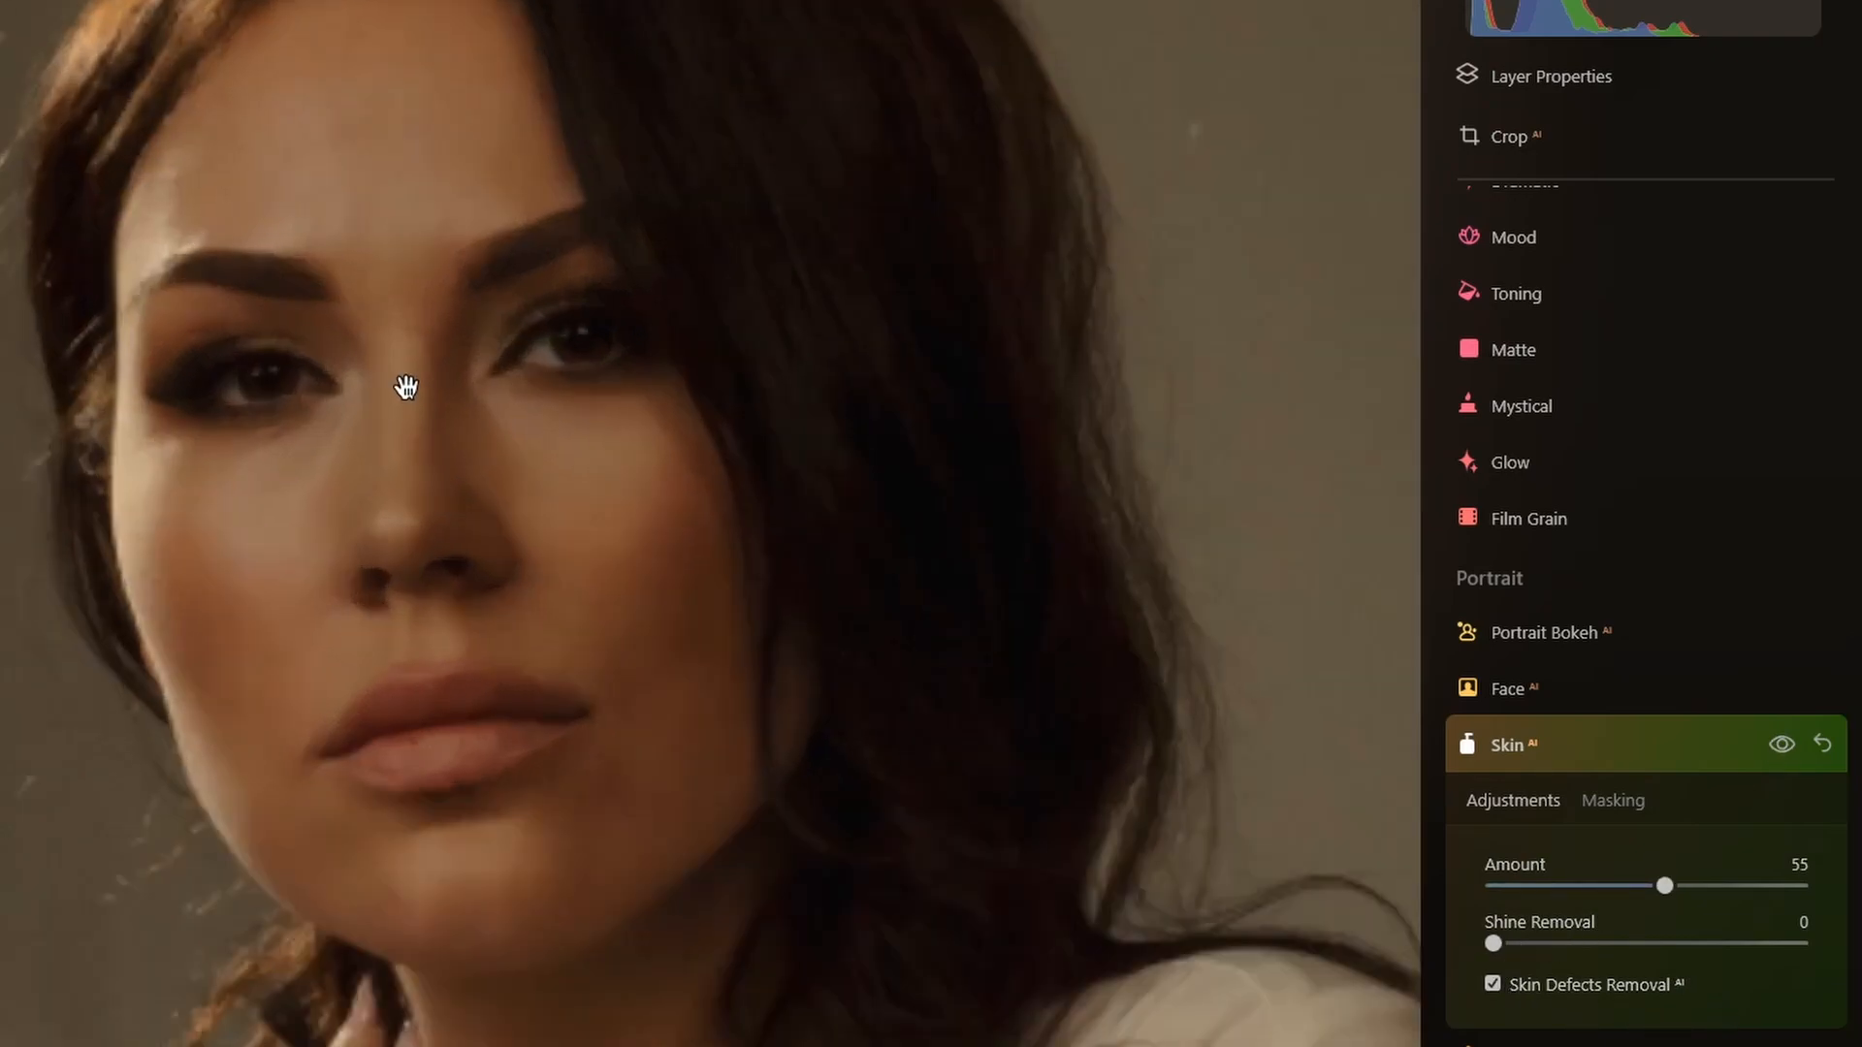
click(1660, 744)
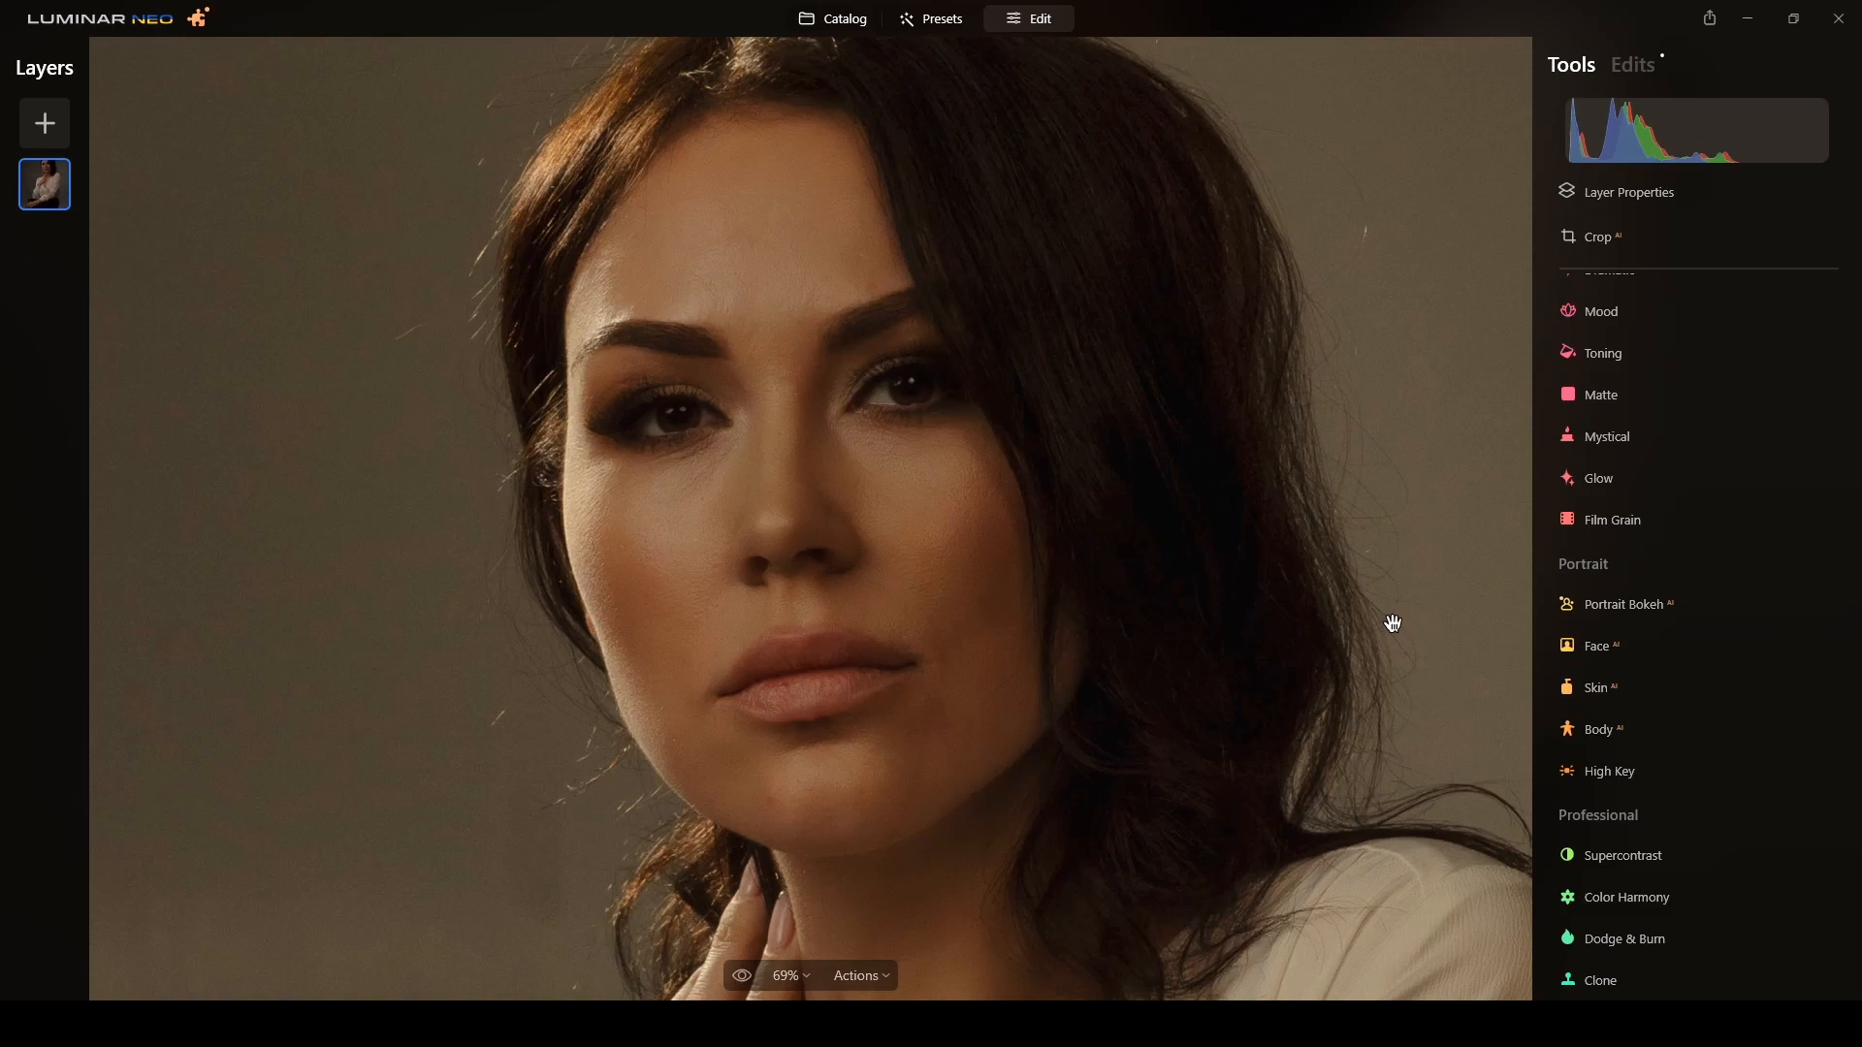
- Brighten the woman's face with Face AI by raising Face Light to about 70, and compare before and after
scroll(914, 420, down, 3)
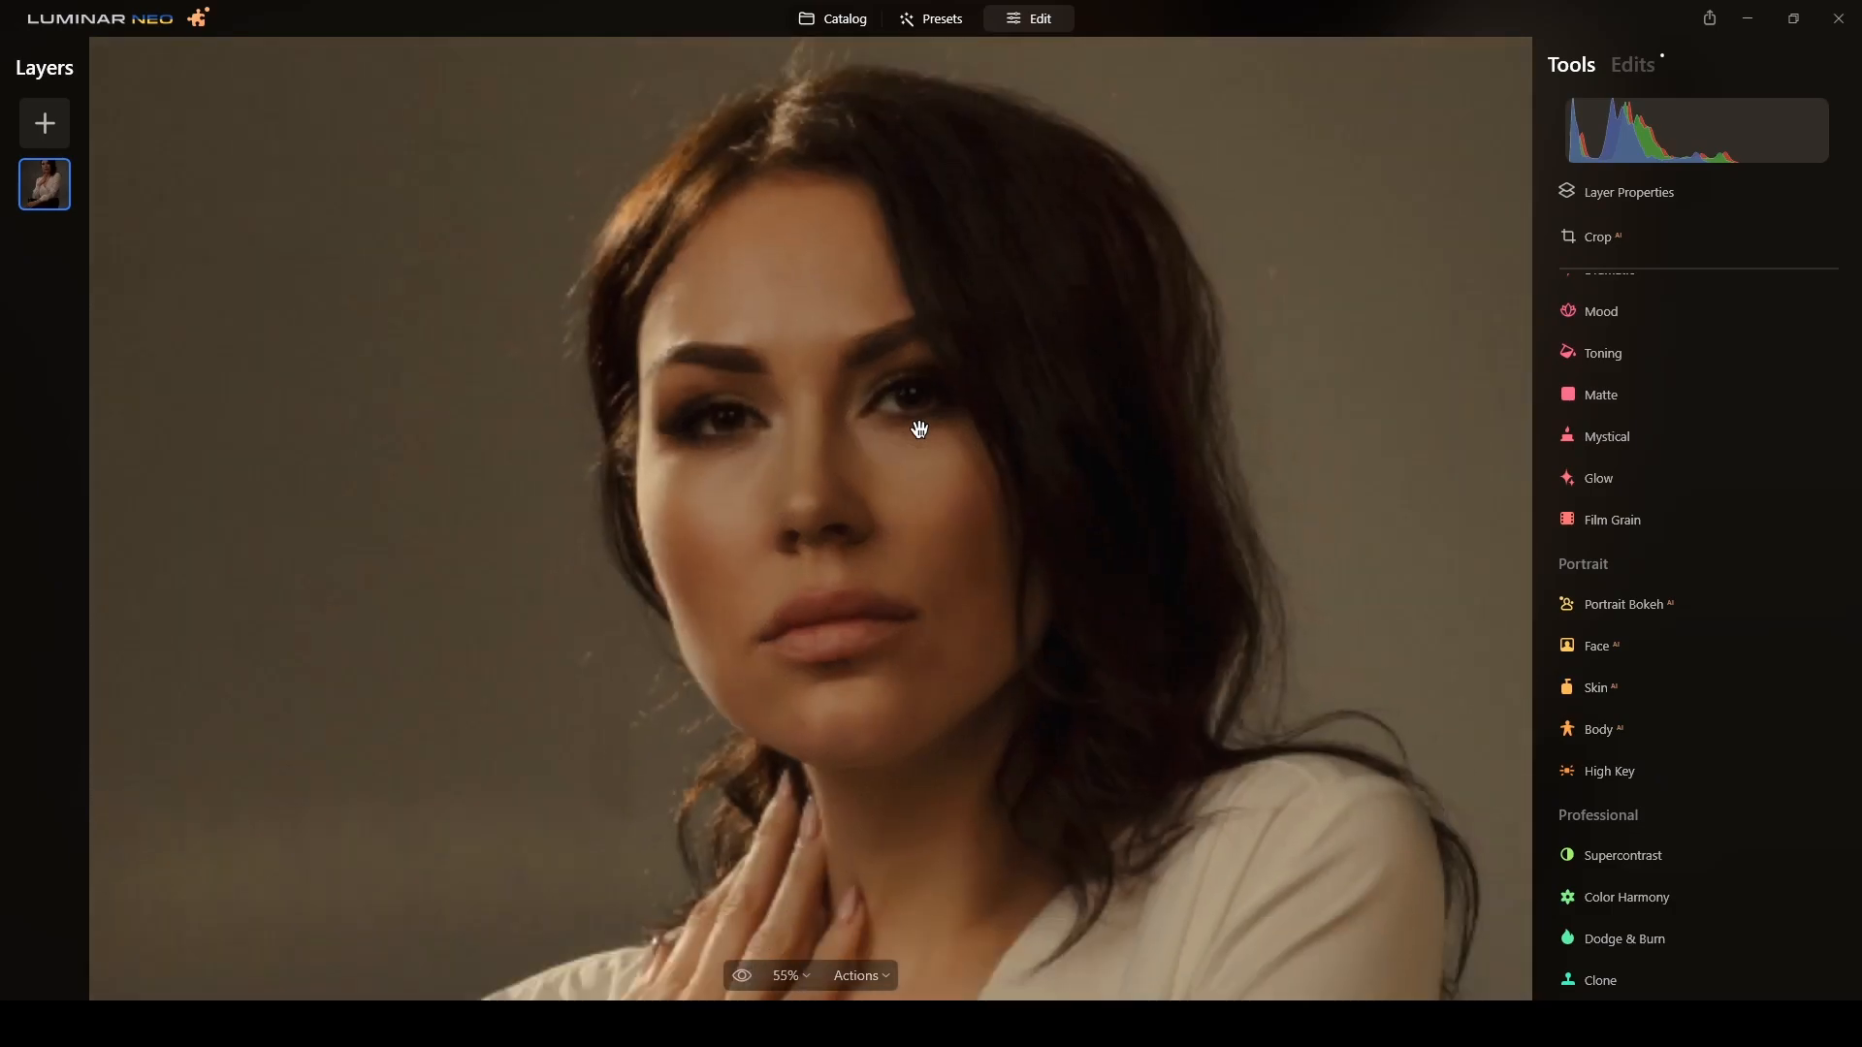
scroll(920, 431, down, 4)
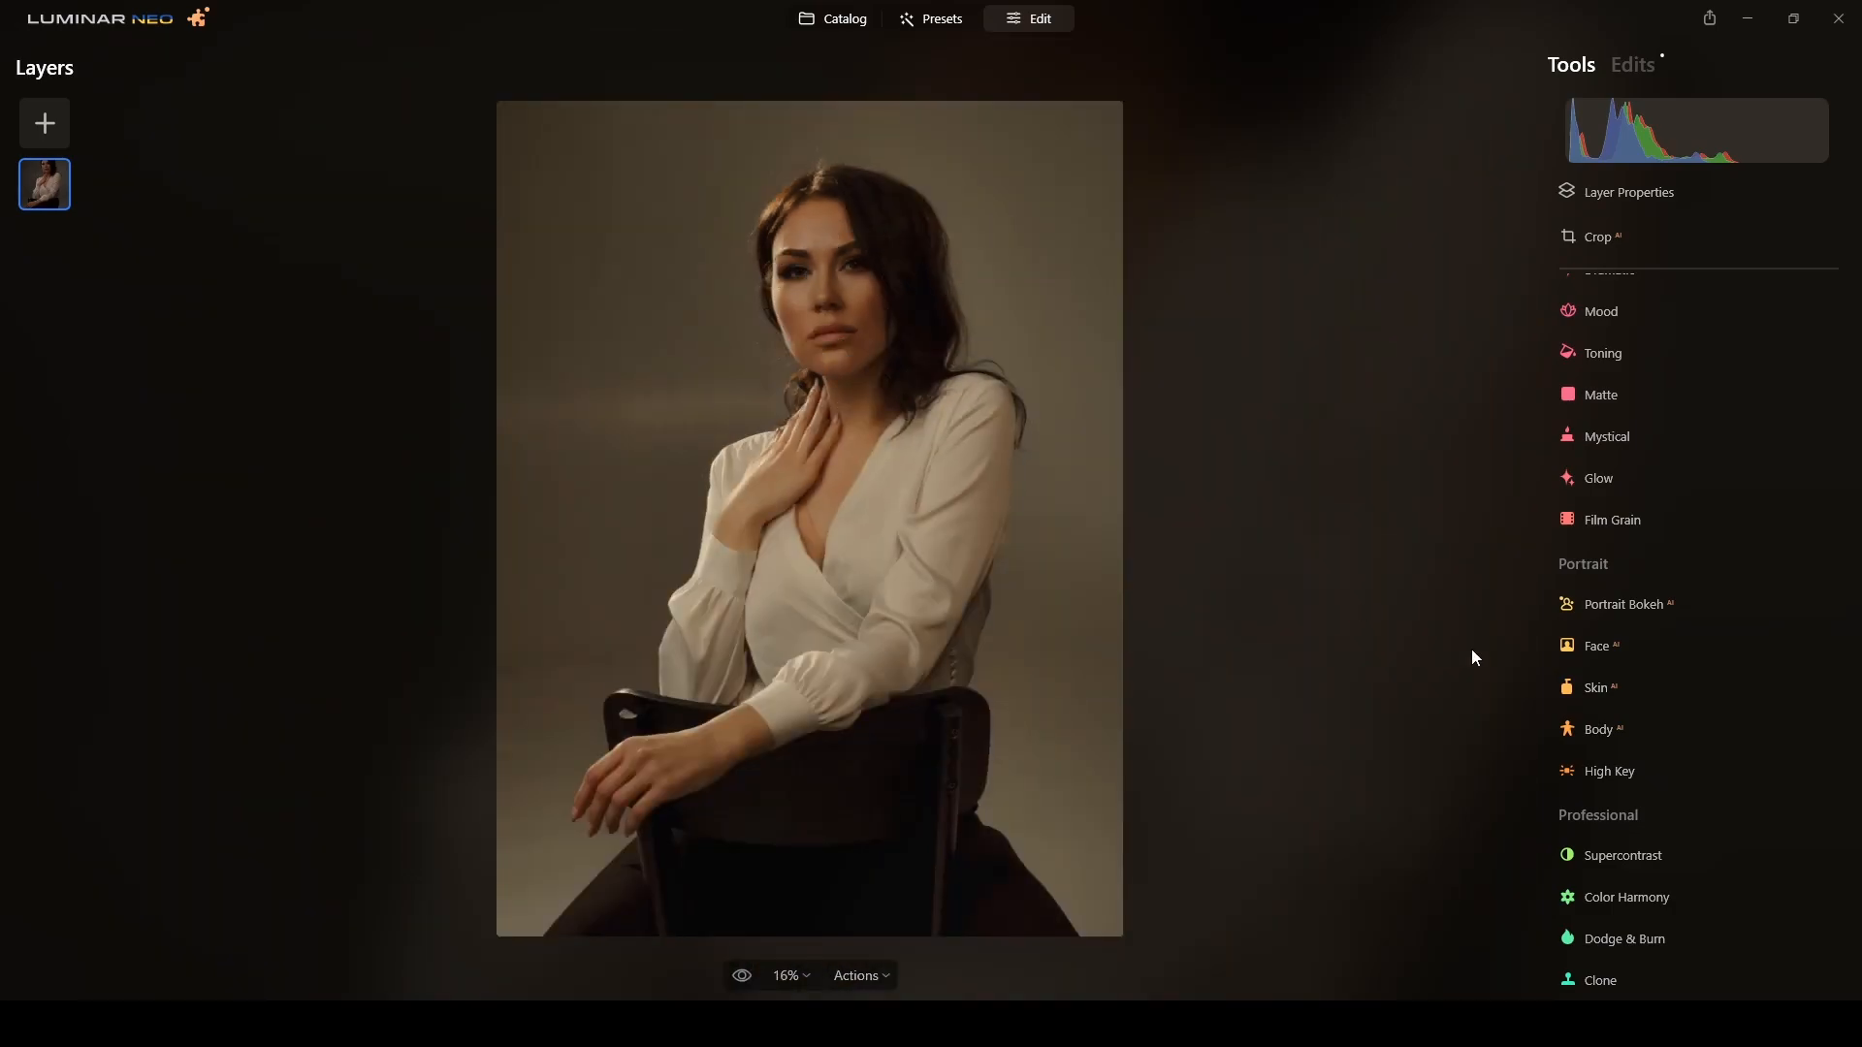
click(1591, 648)
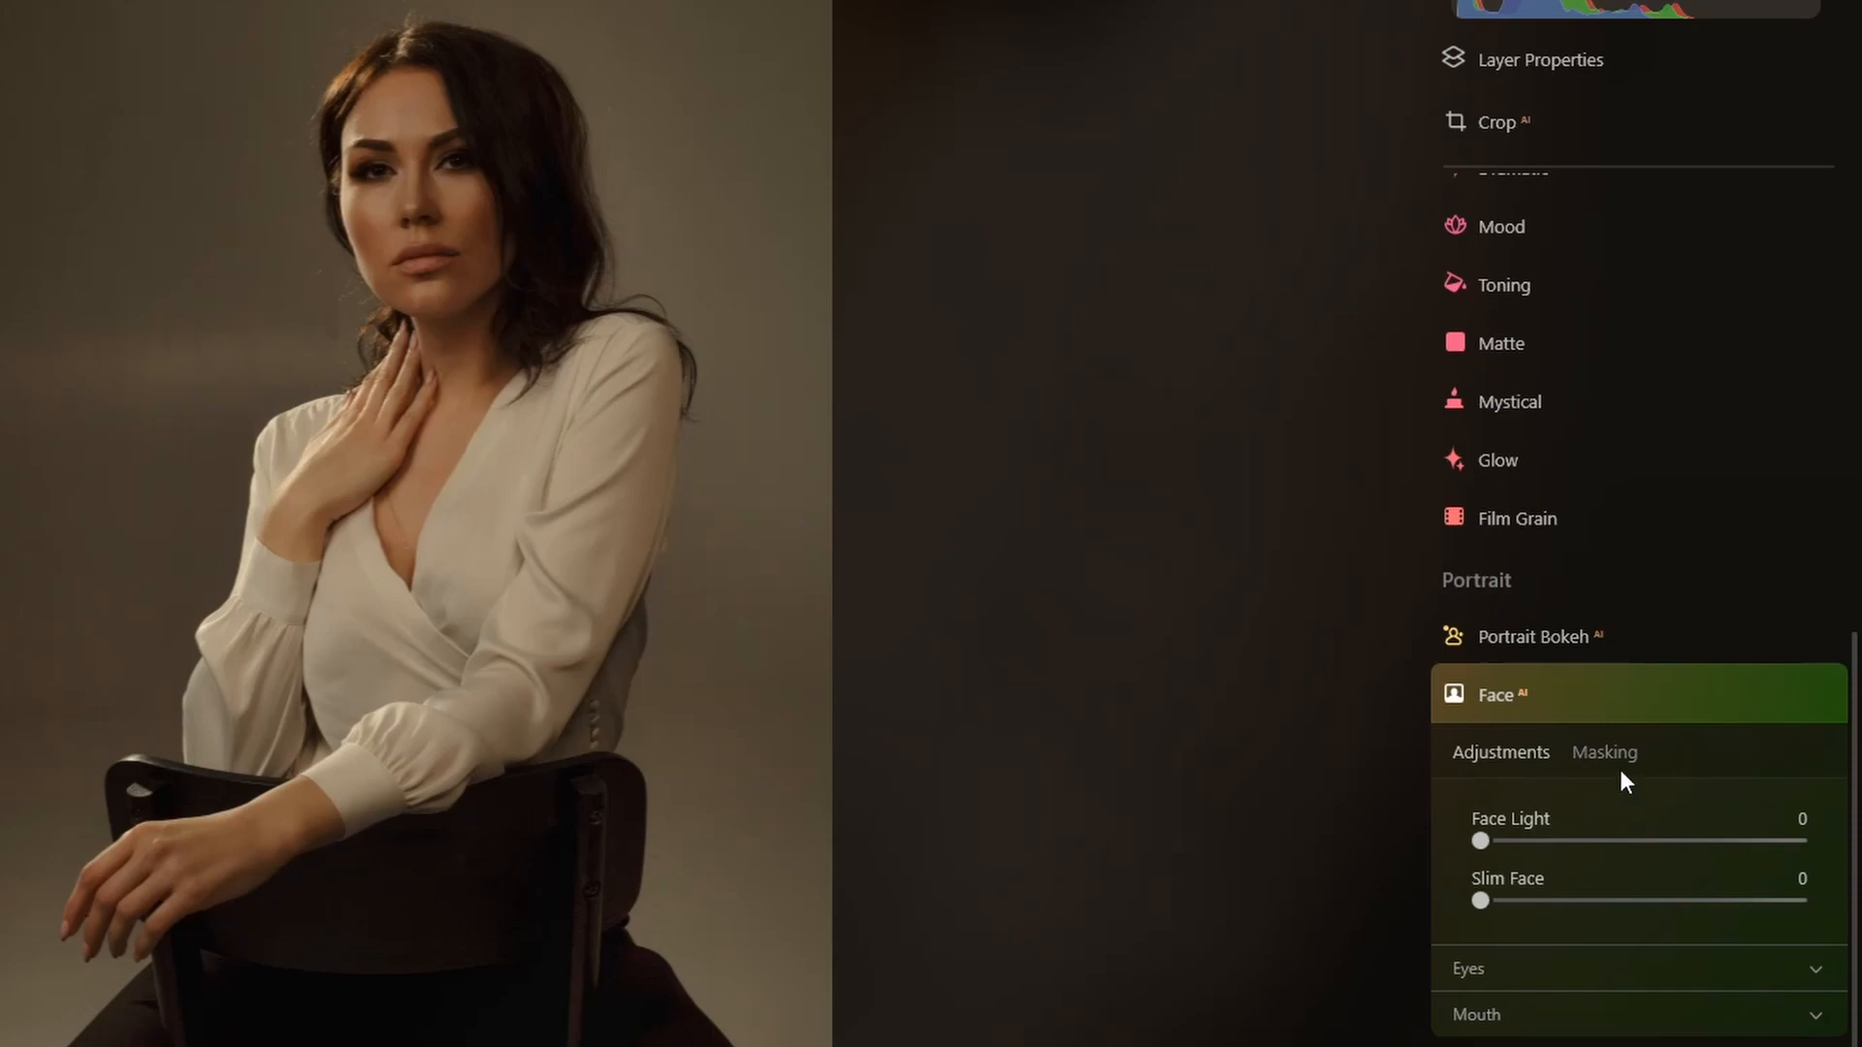
scroll(1616, 755, down, 3)
drag(1480, 679, 1754, 645)
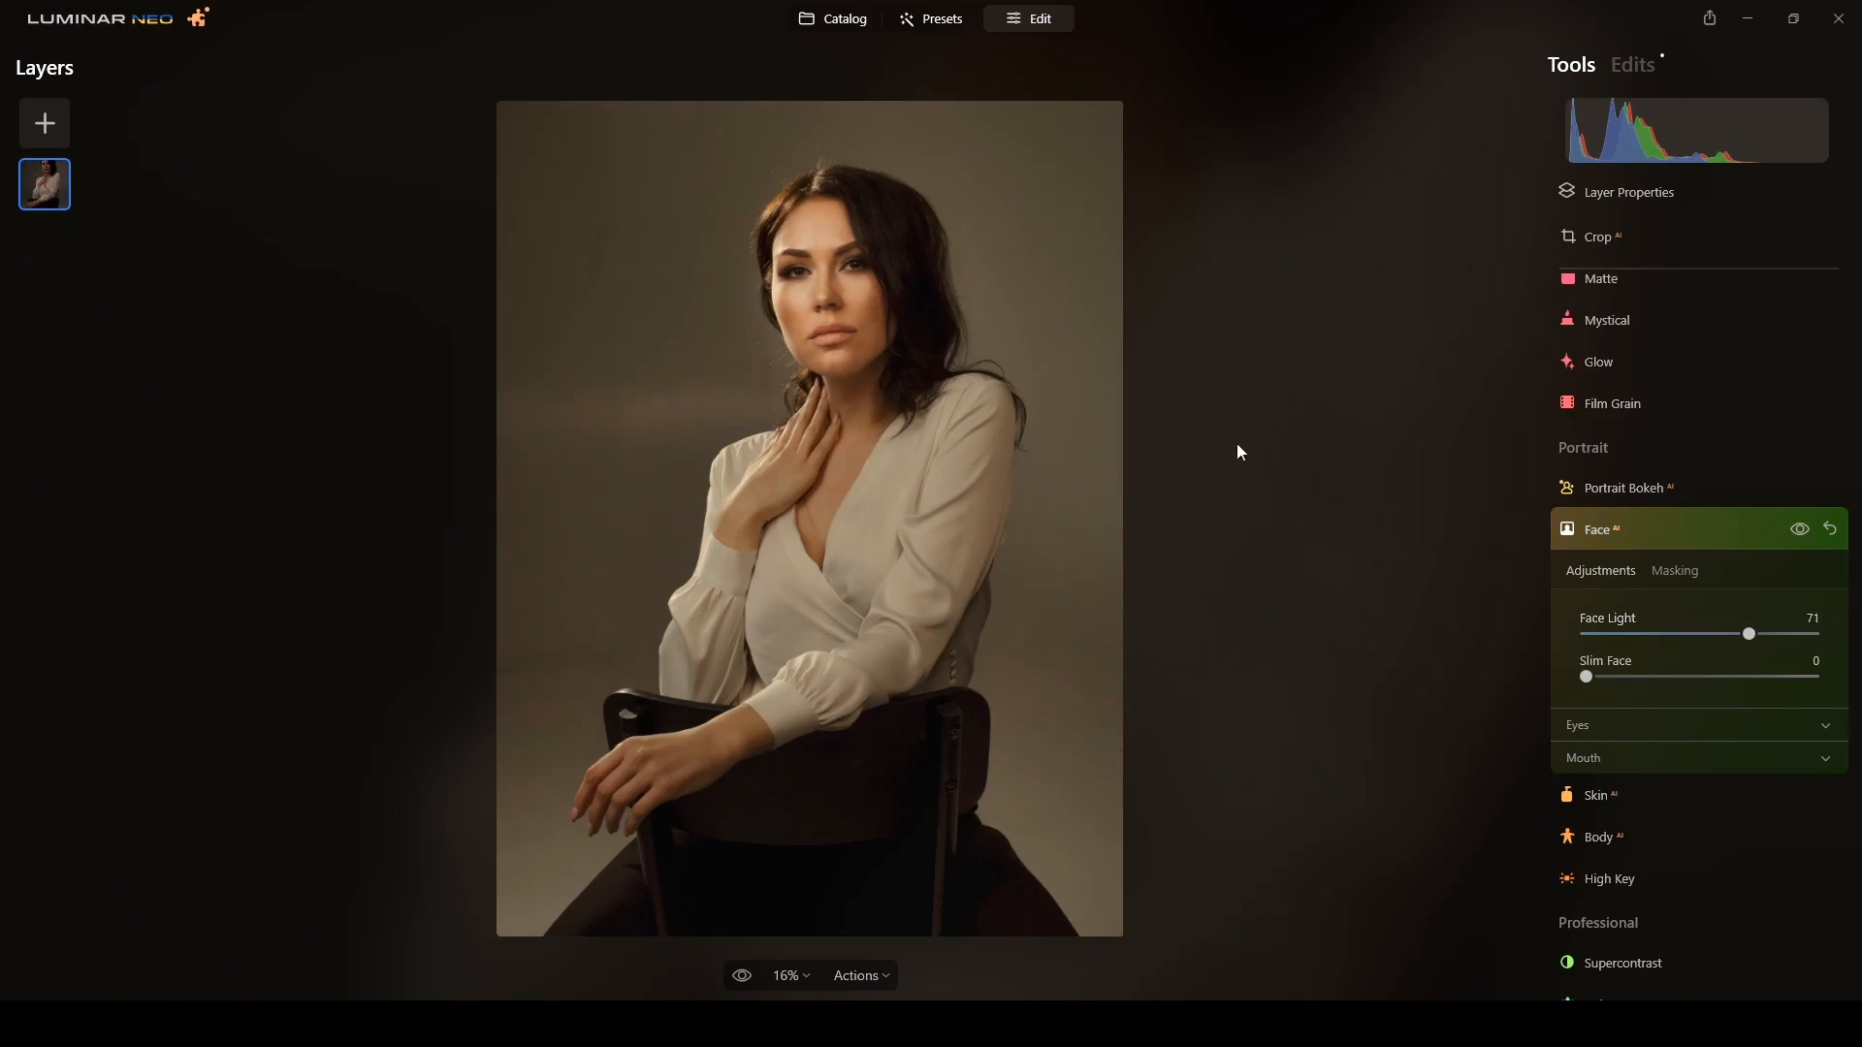
click(1800, 530)
click(1800, 529)
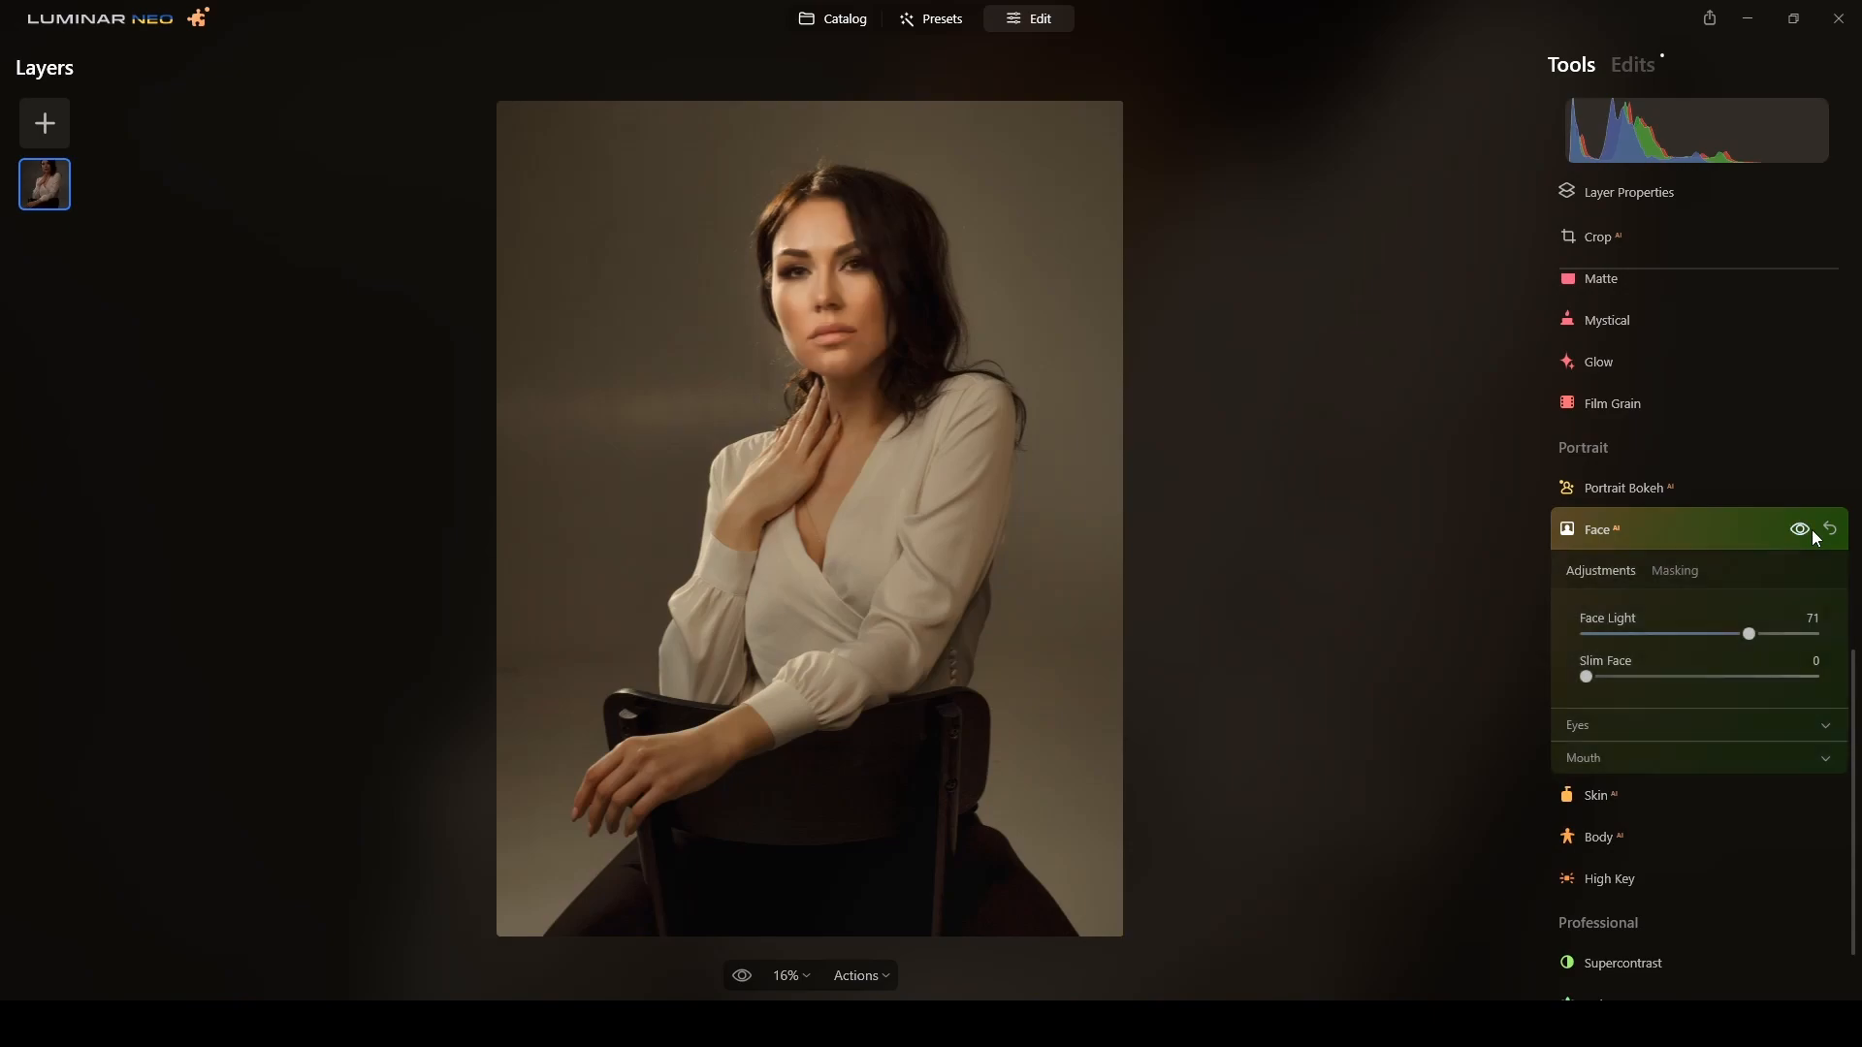
- In the Face AI eye settings, set Eye Whitening to 38, Eye Enhancer to 72 and Dark Circles Removal to 41
click(1826, 733)
scroll(1752, 765, down, 1)
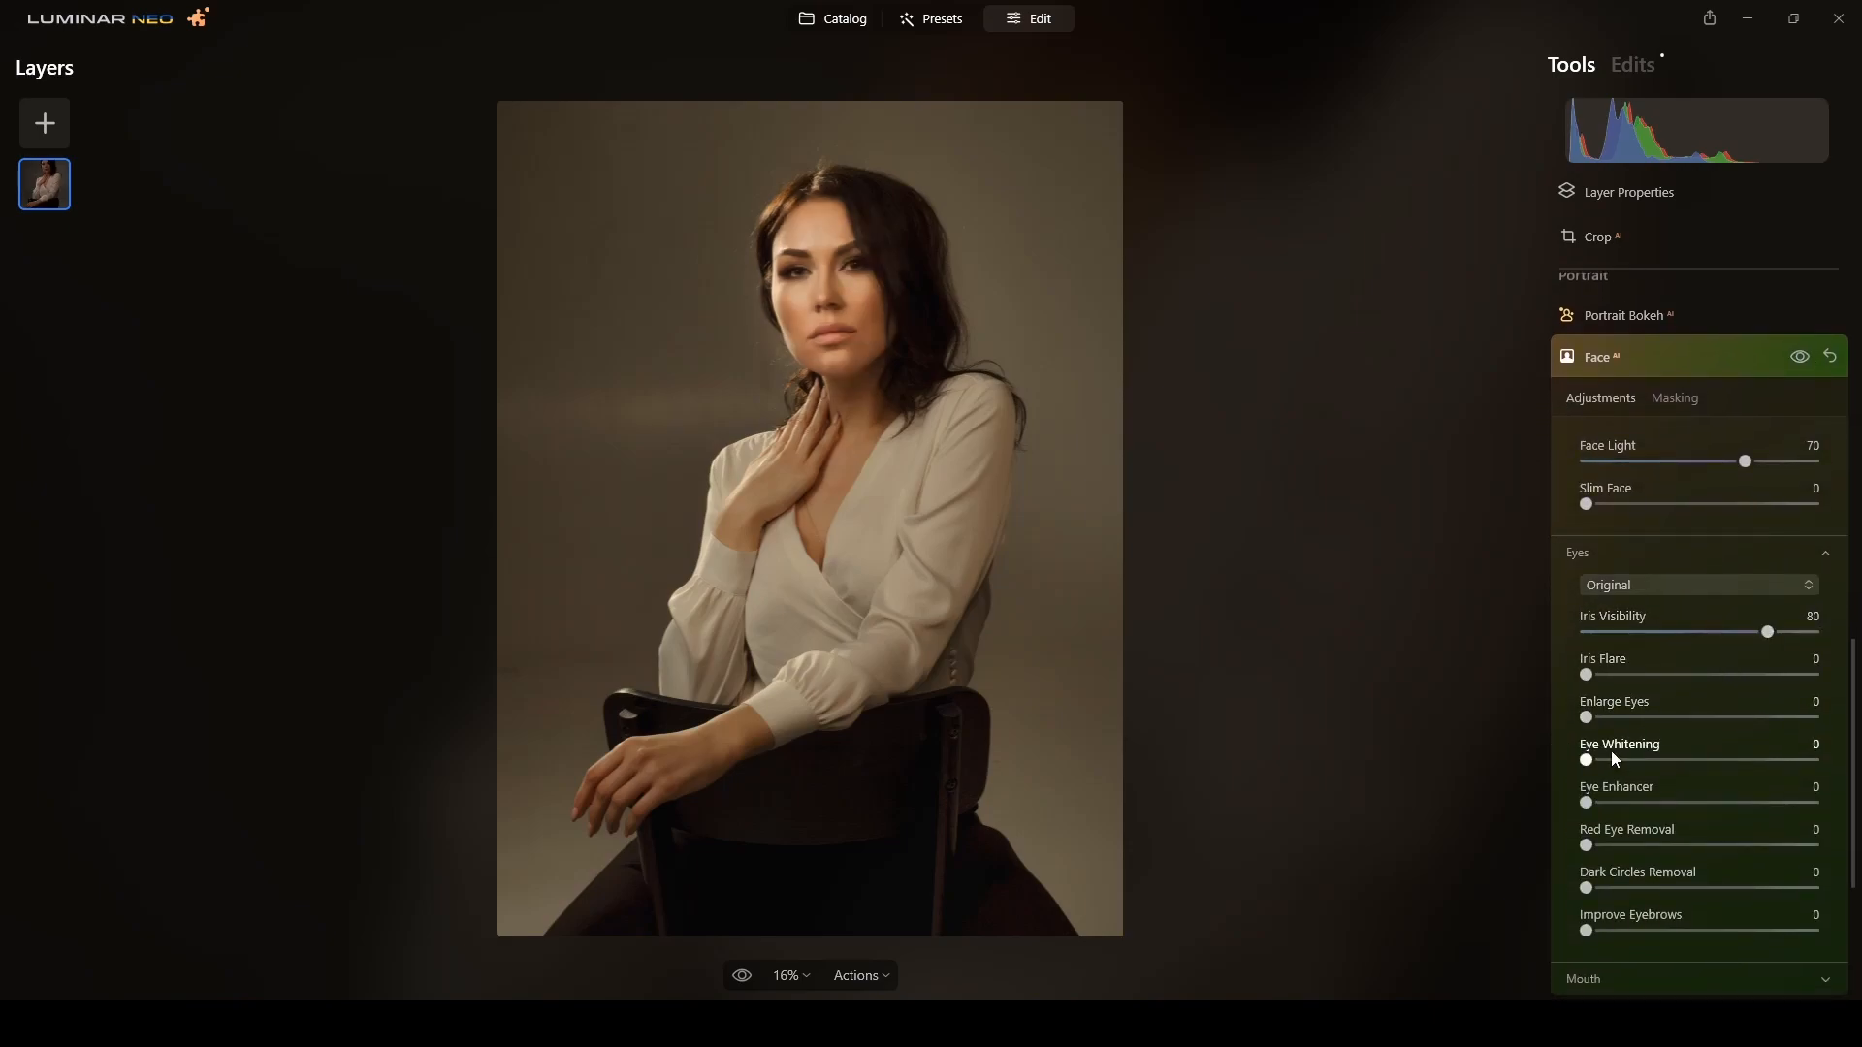
drag(1639, 764, 1672, 764)
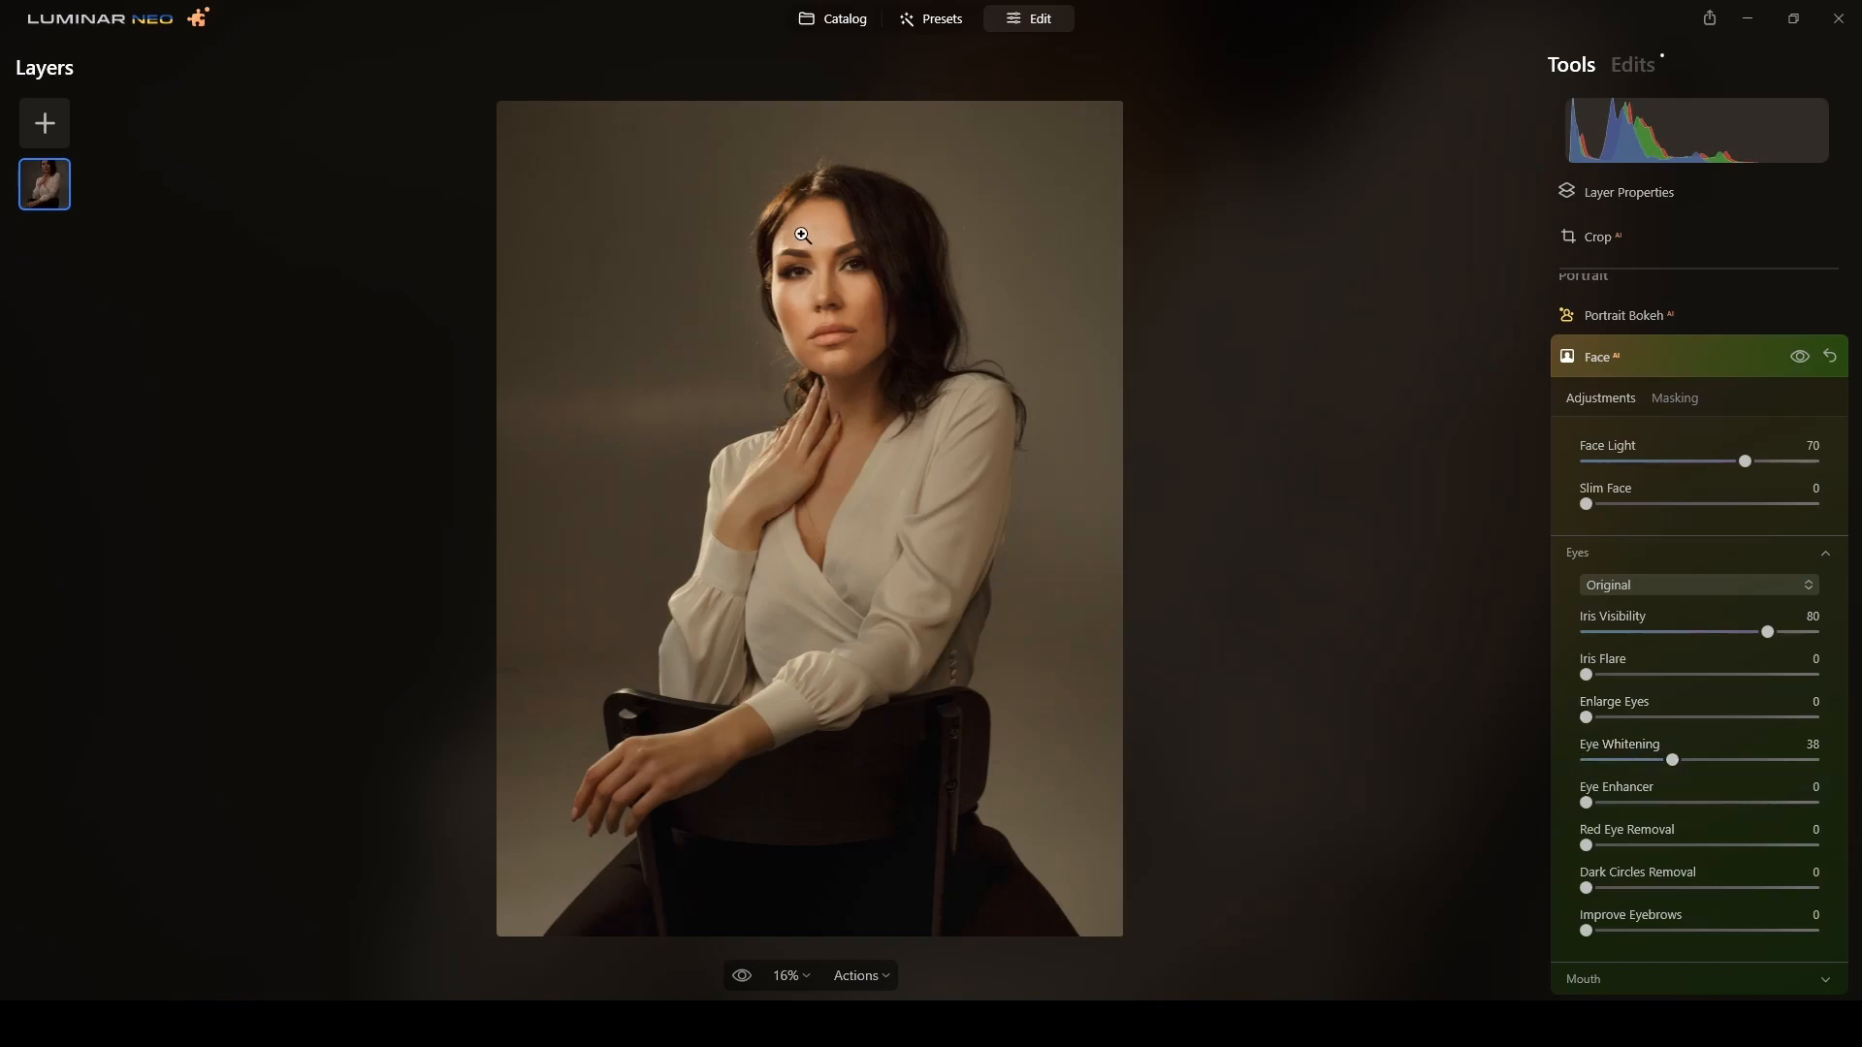
scroll(804, 237, up, 5)
drag(859, 213, 840, 432)
drag(1587, 803, 1610, 804)
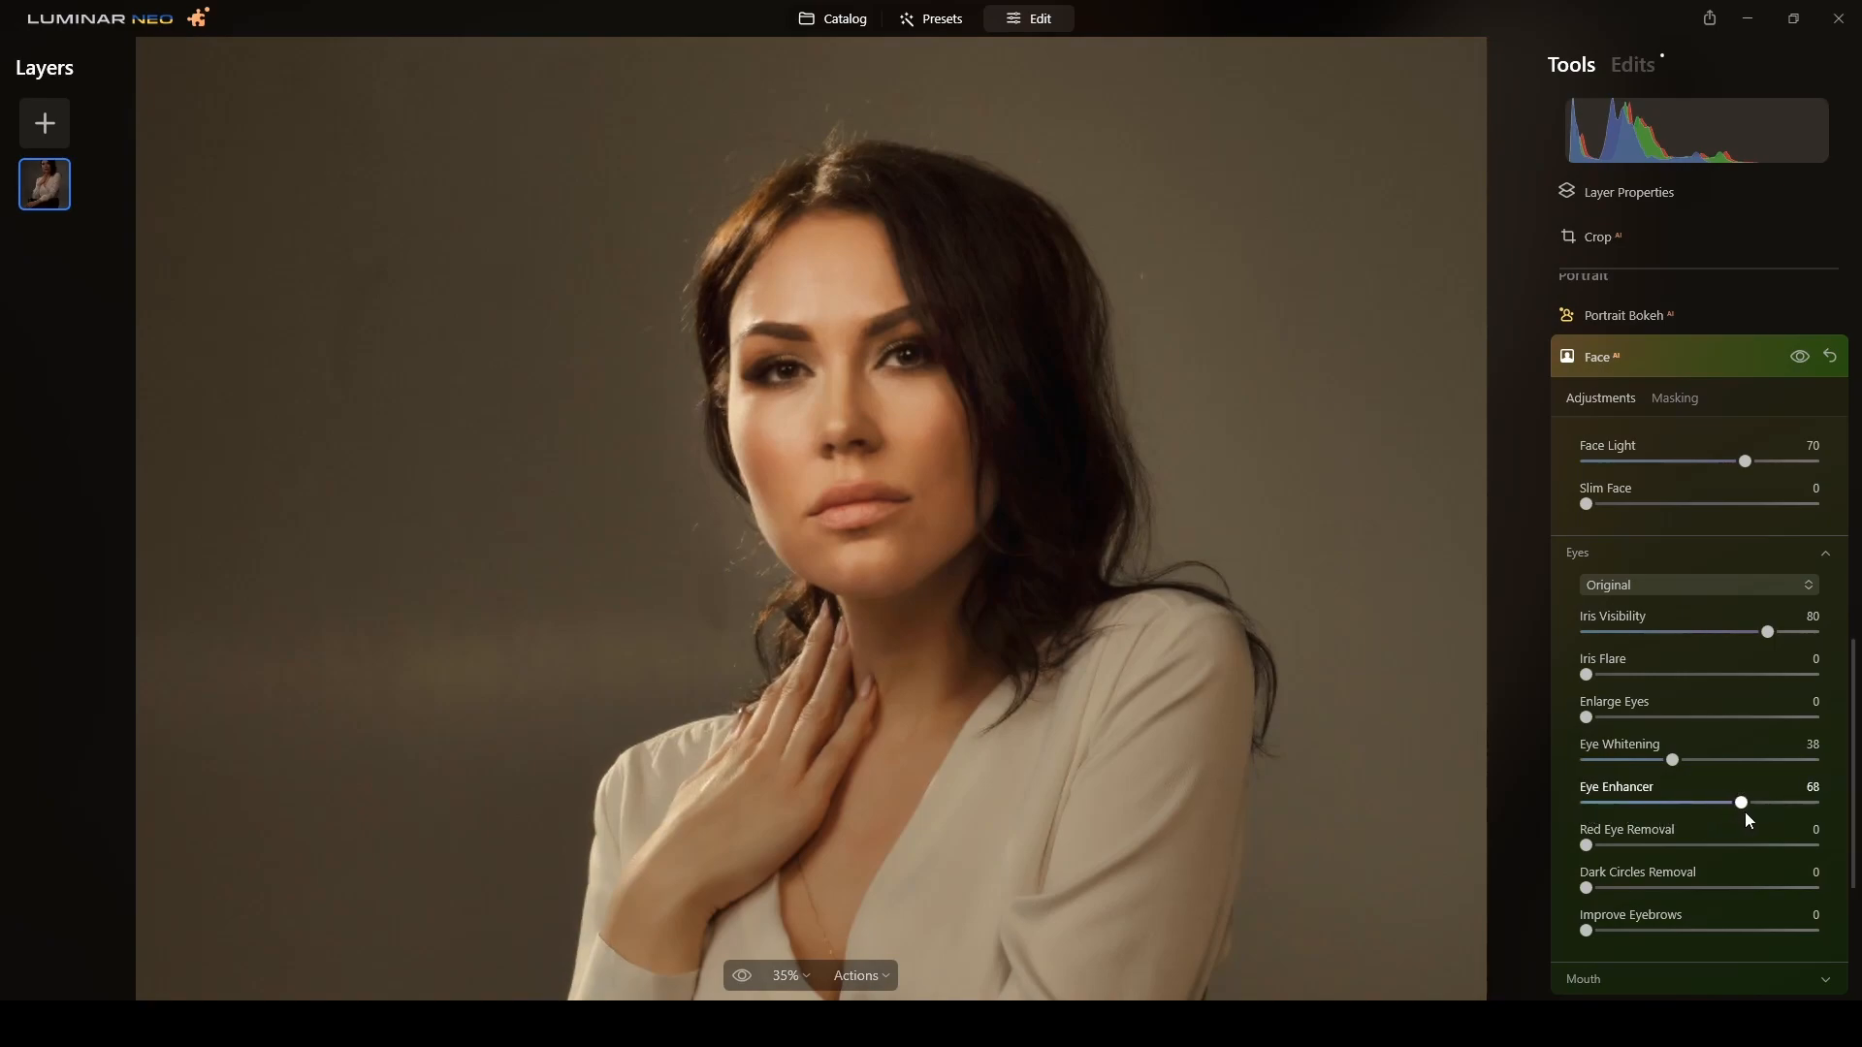
drag(1750, 813, 1751, 813)
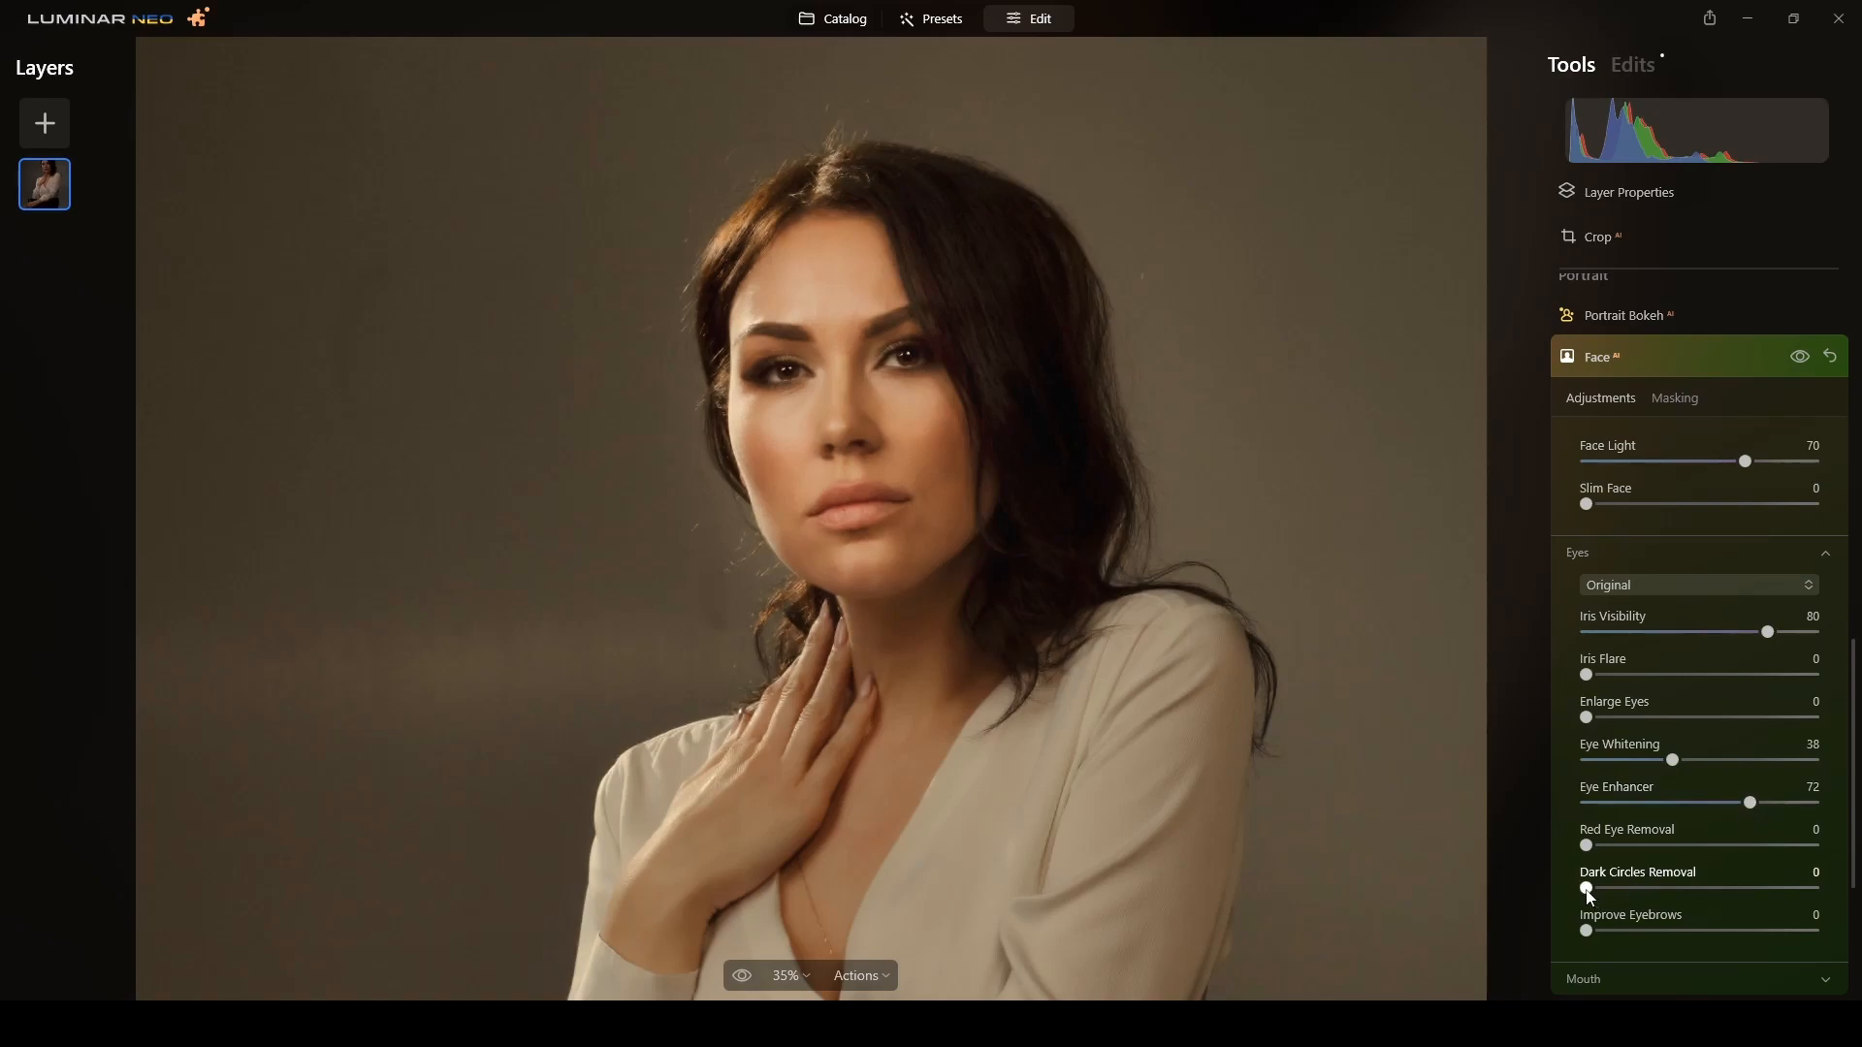
drag(1600, 889, 1682, 891)
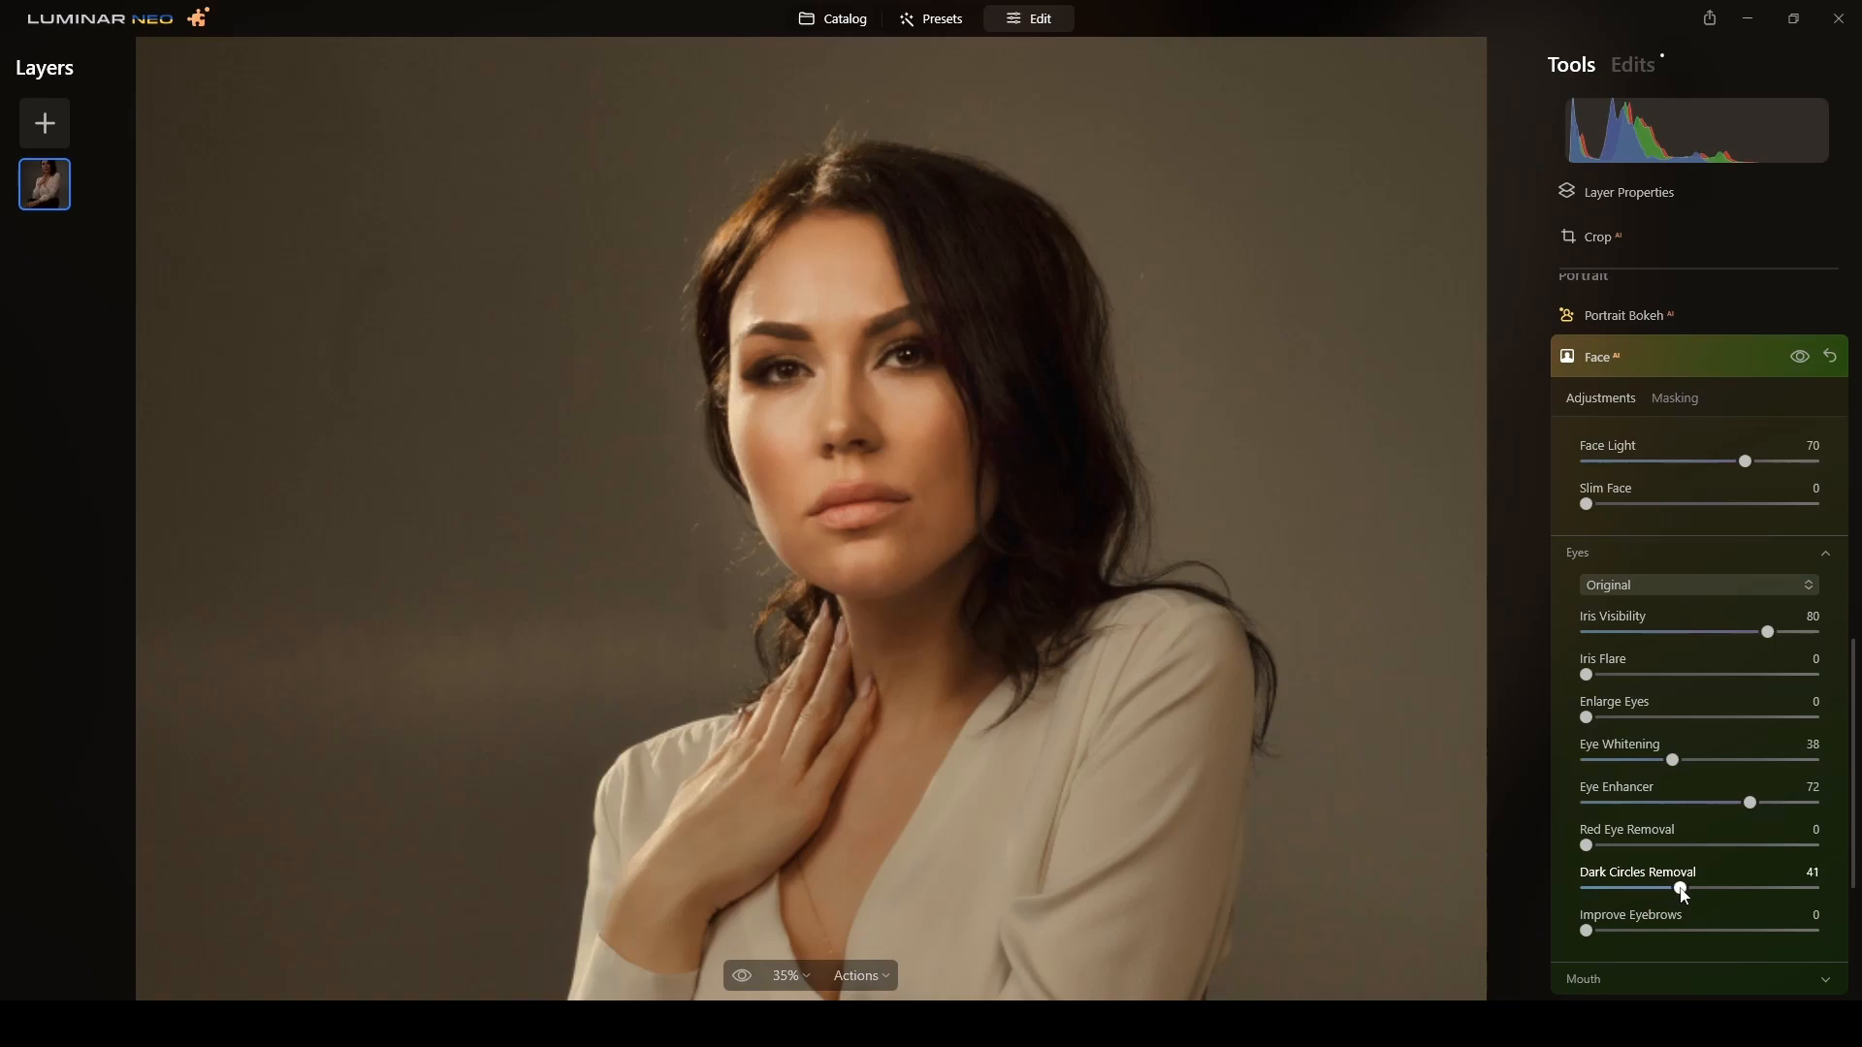
- Compare the portrait with and without the Face AI adjustments
click(1801, 358)
click(1801, 359)
click(1801, 359)
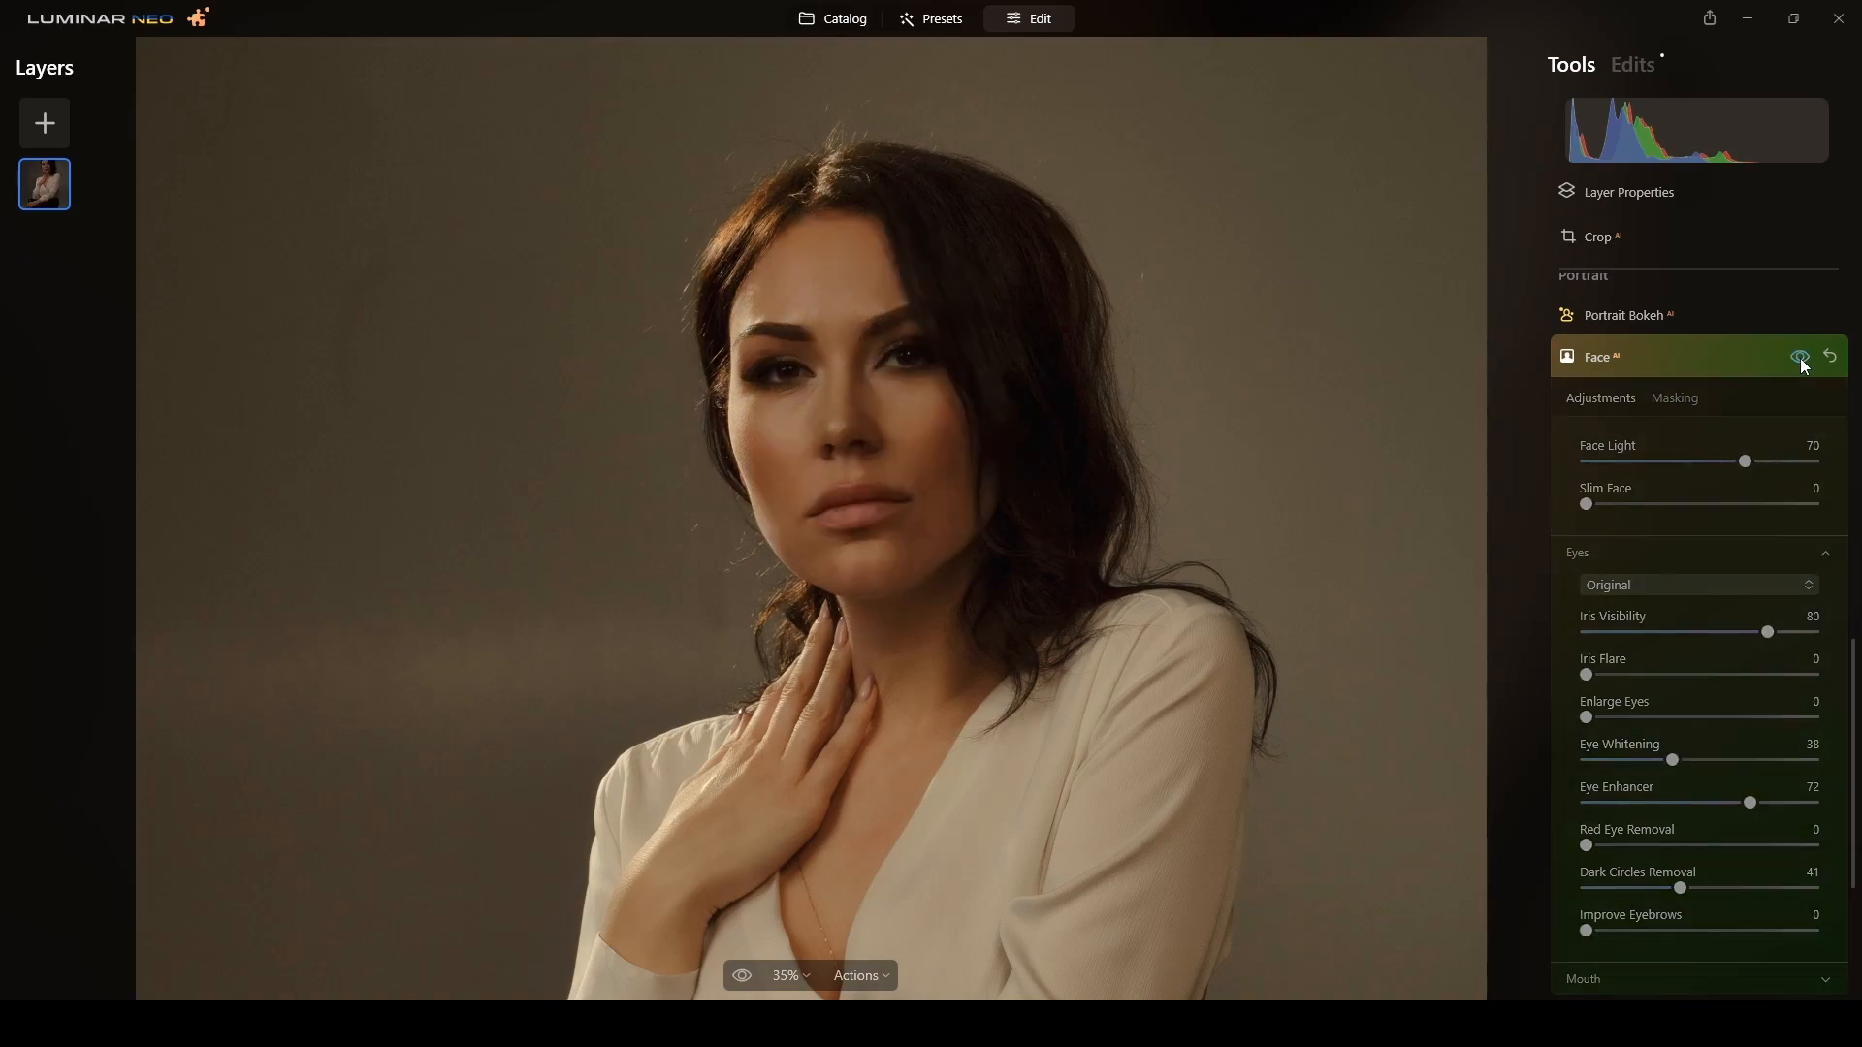
click(1801, 359)
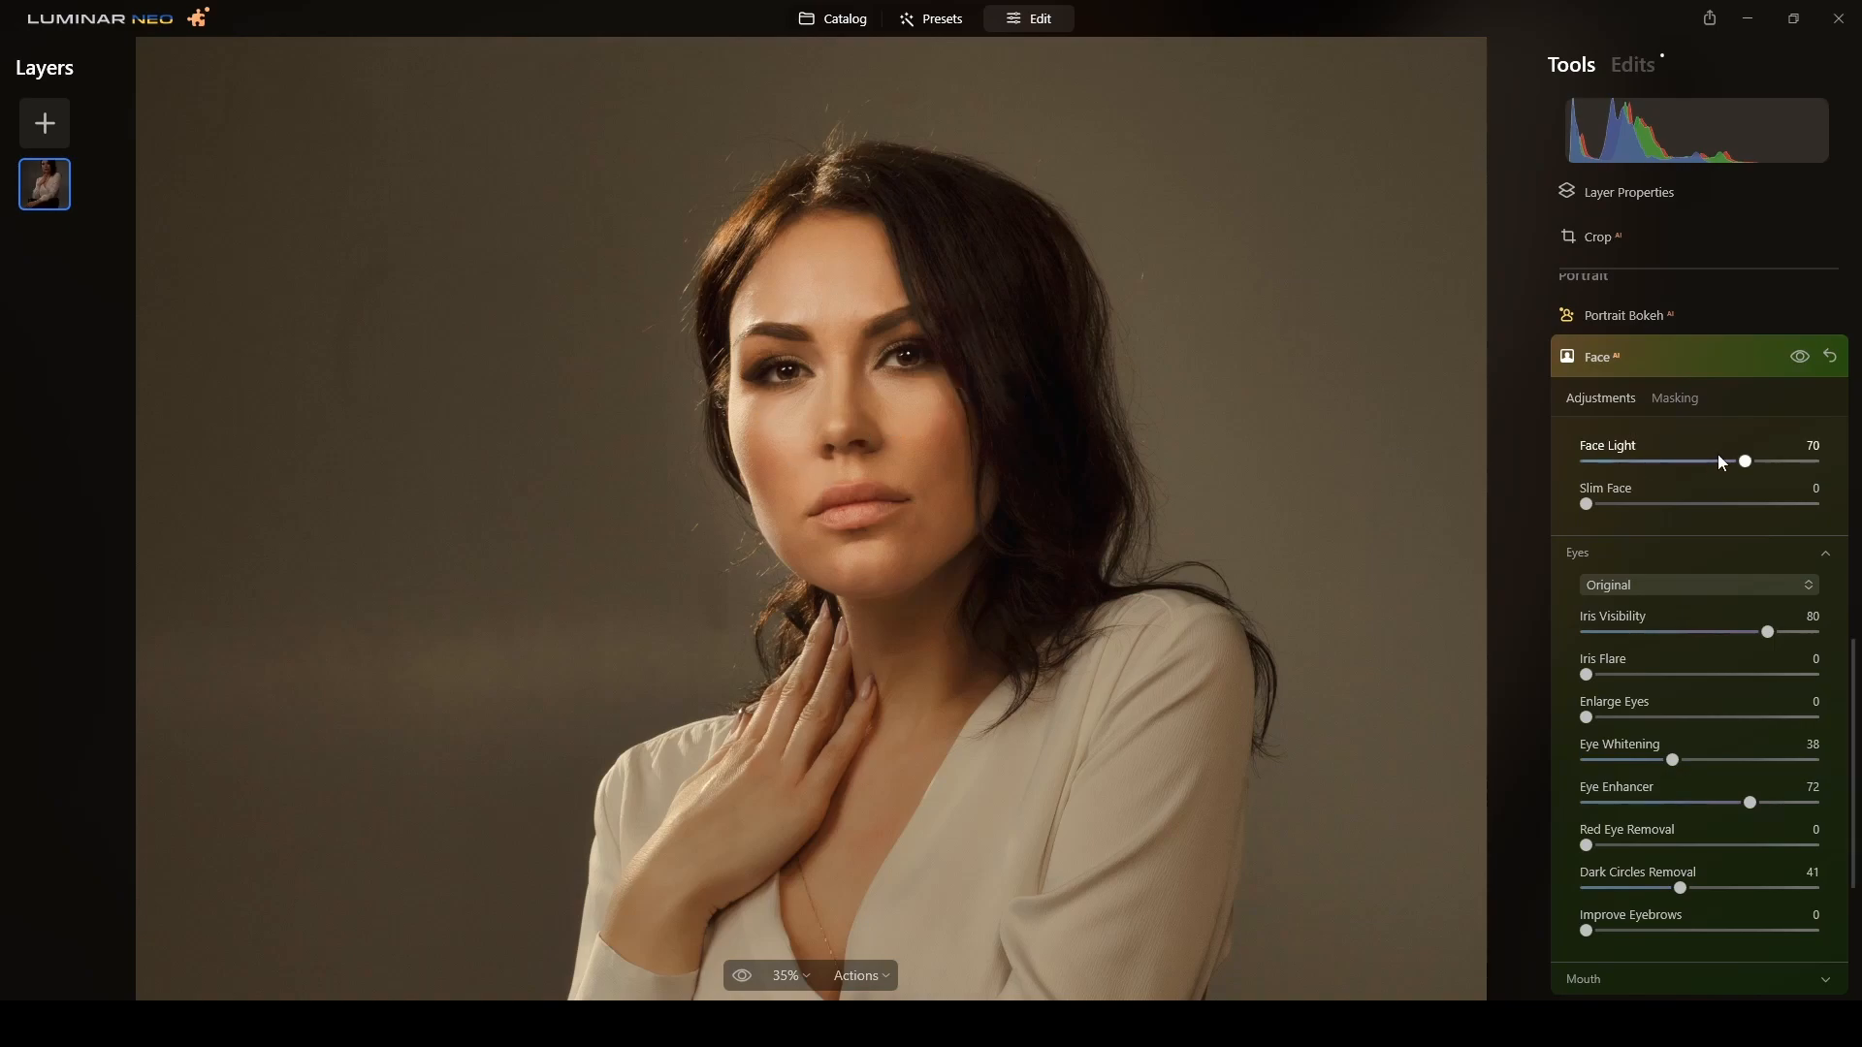
click(1798, 359)
click(1797, 358)
- Mask Face AI with an Erase brush of size 68 and remove its effect from the background beside the woman's hair
click(1680, 404)
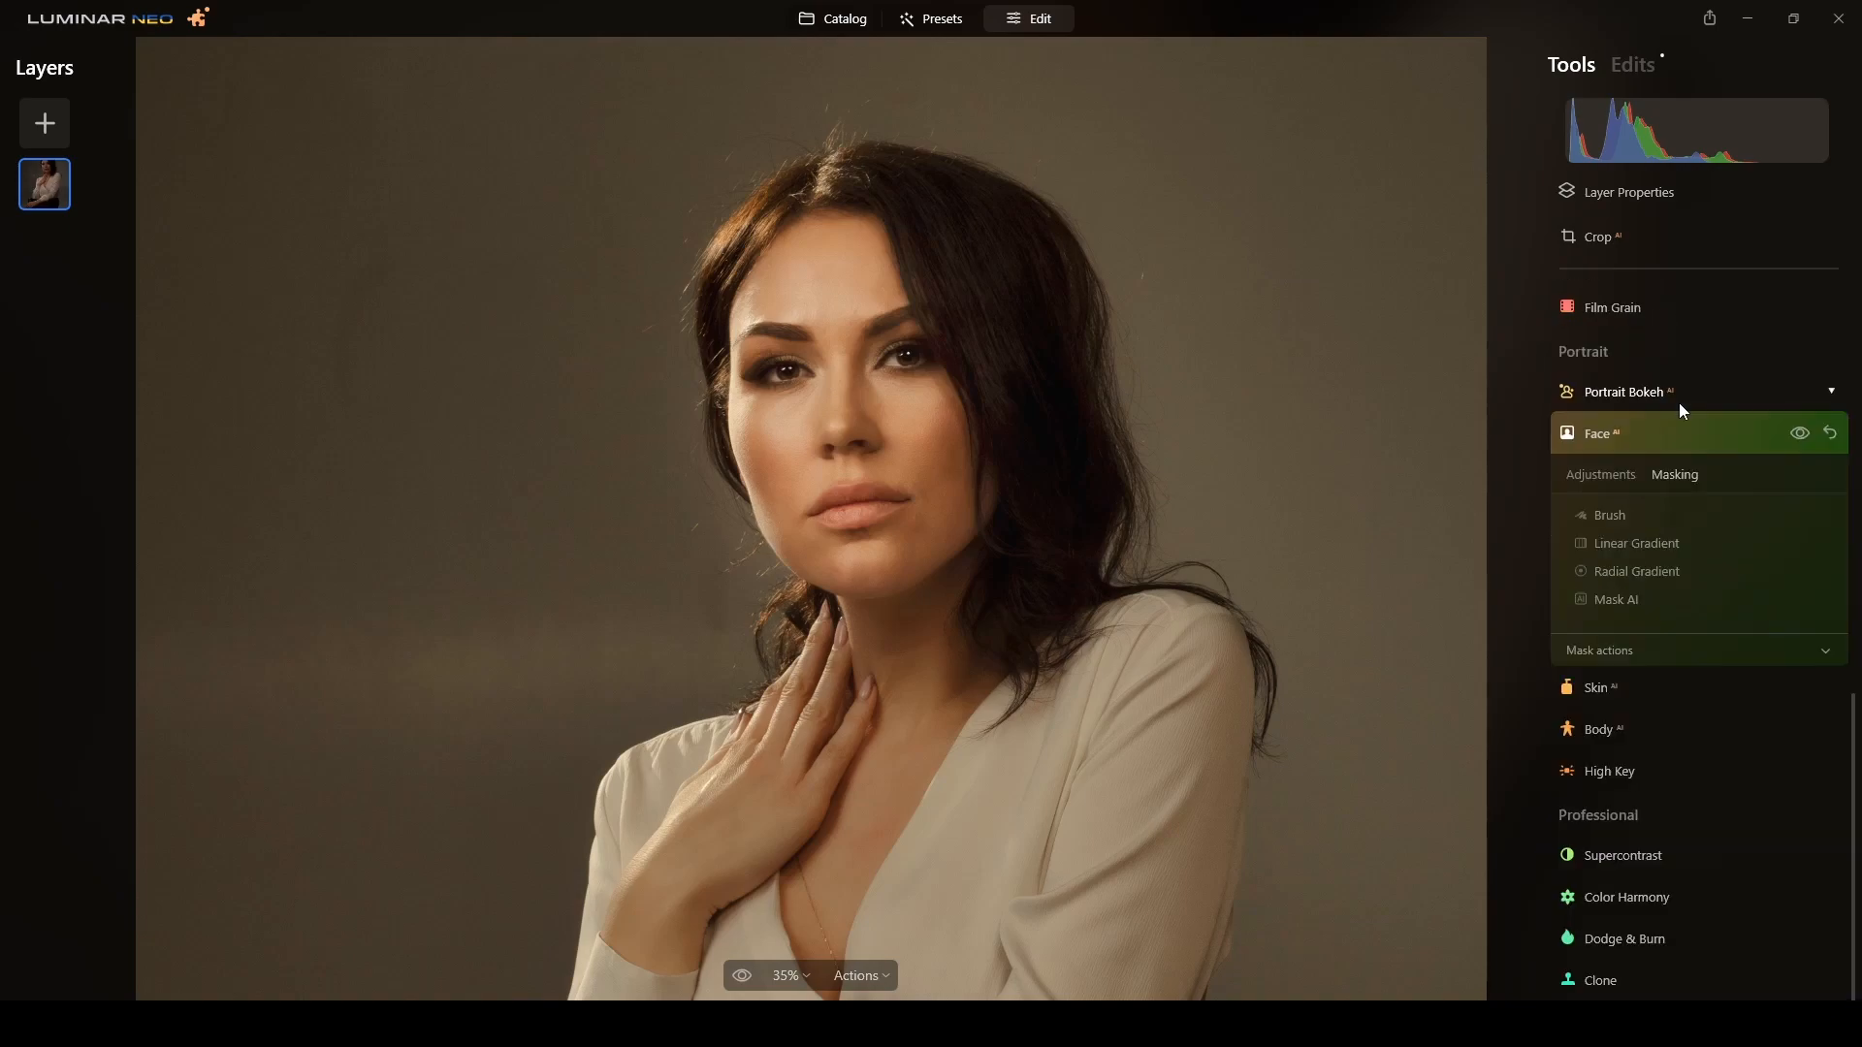
click(1603, 515)
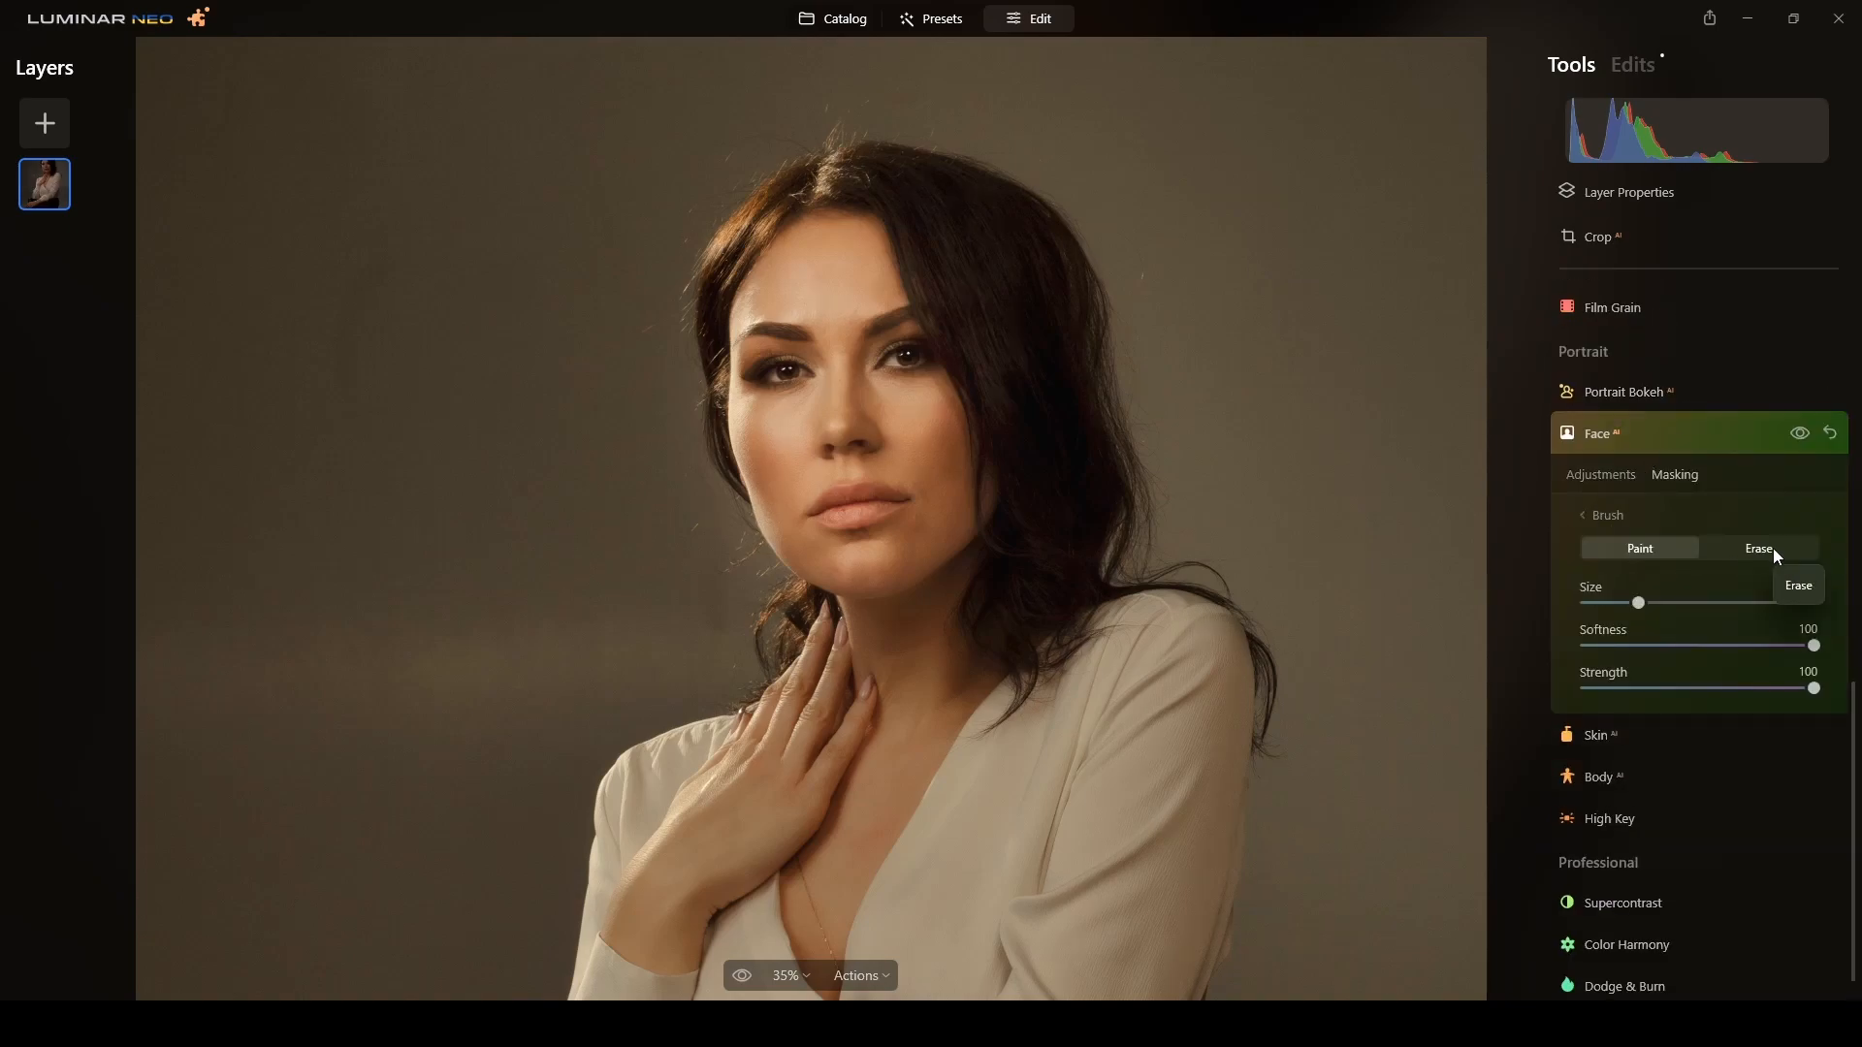
click(1773, 549)
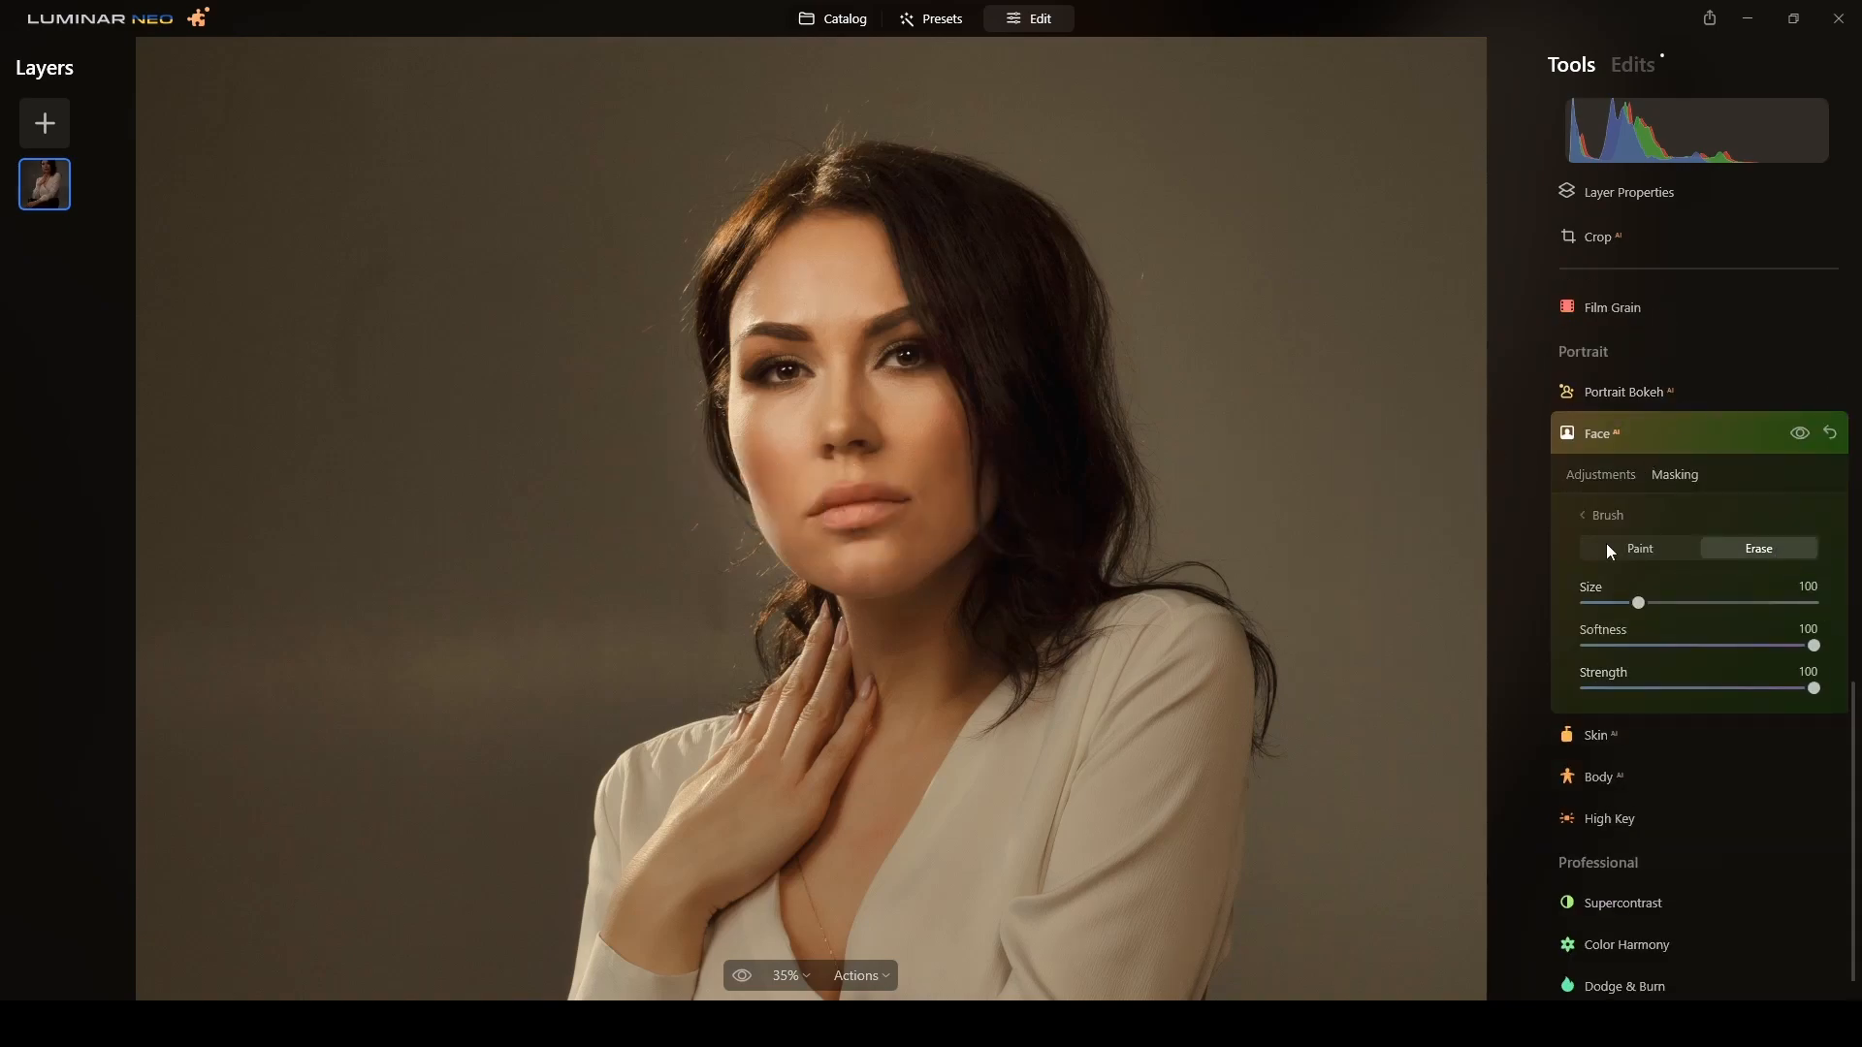
drag(1638, 602, 1620, 603)
key(ctrl+minus)
mouse_move(694, 366)
mouse_down()
mouse_move(717, 256)
mouse_move(708, 436)
mouse_up()
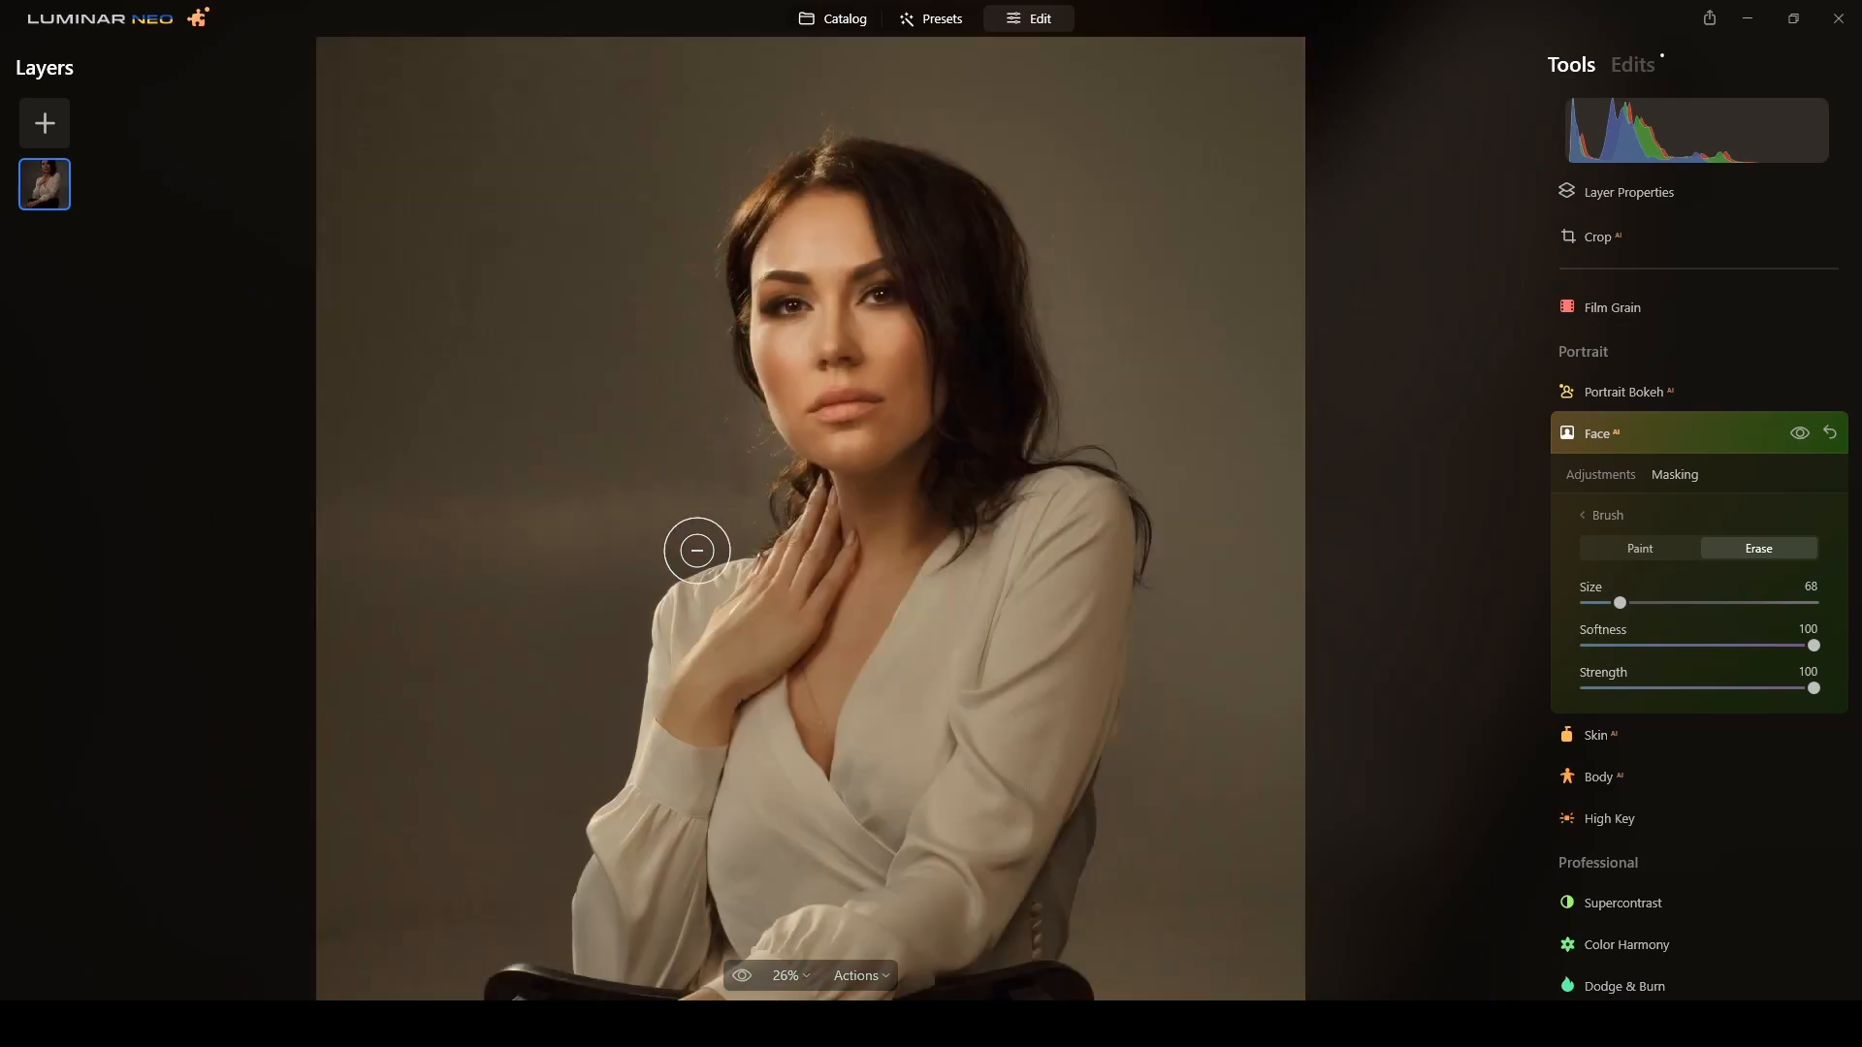
- Compare the masked portrait with and without the Face AI adjustments
click(1801, 436)
click(1801, 435)
click(1801, 436)
click(1802, 435)
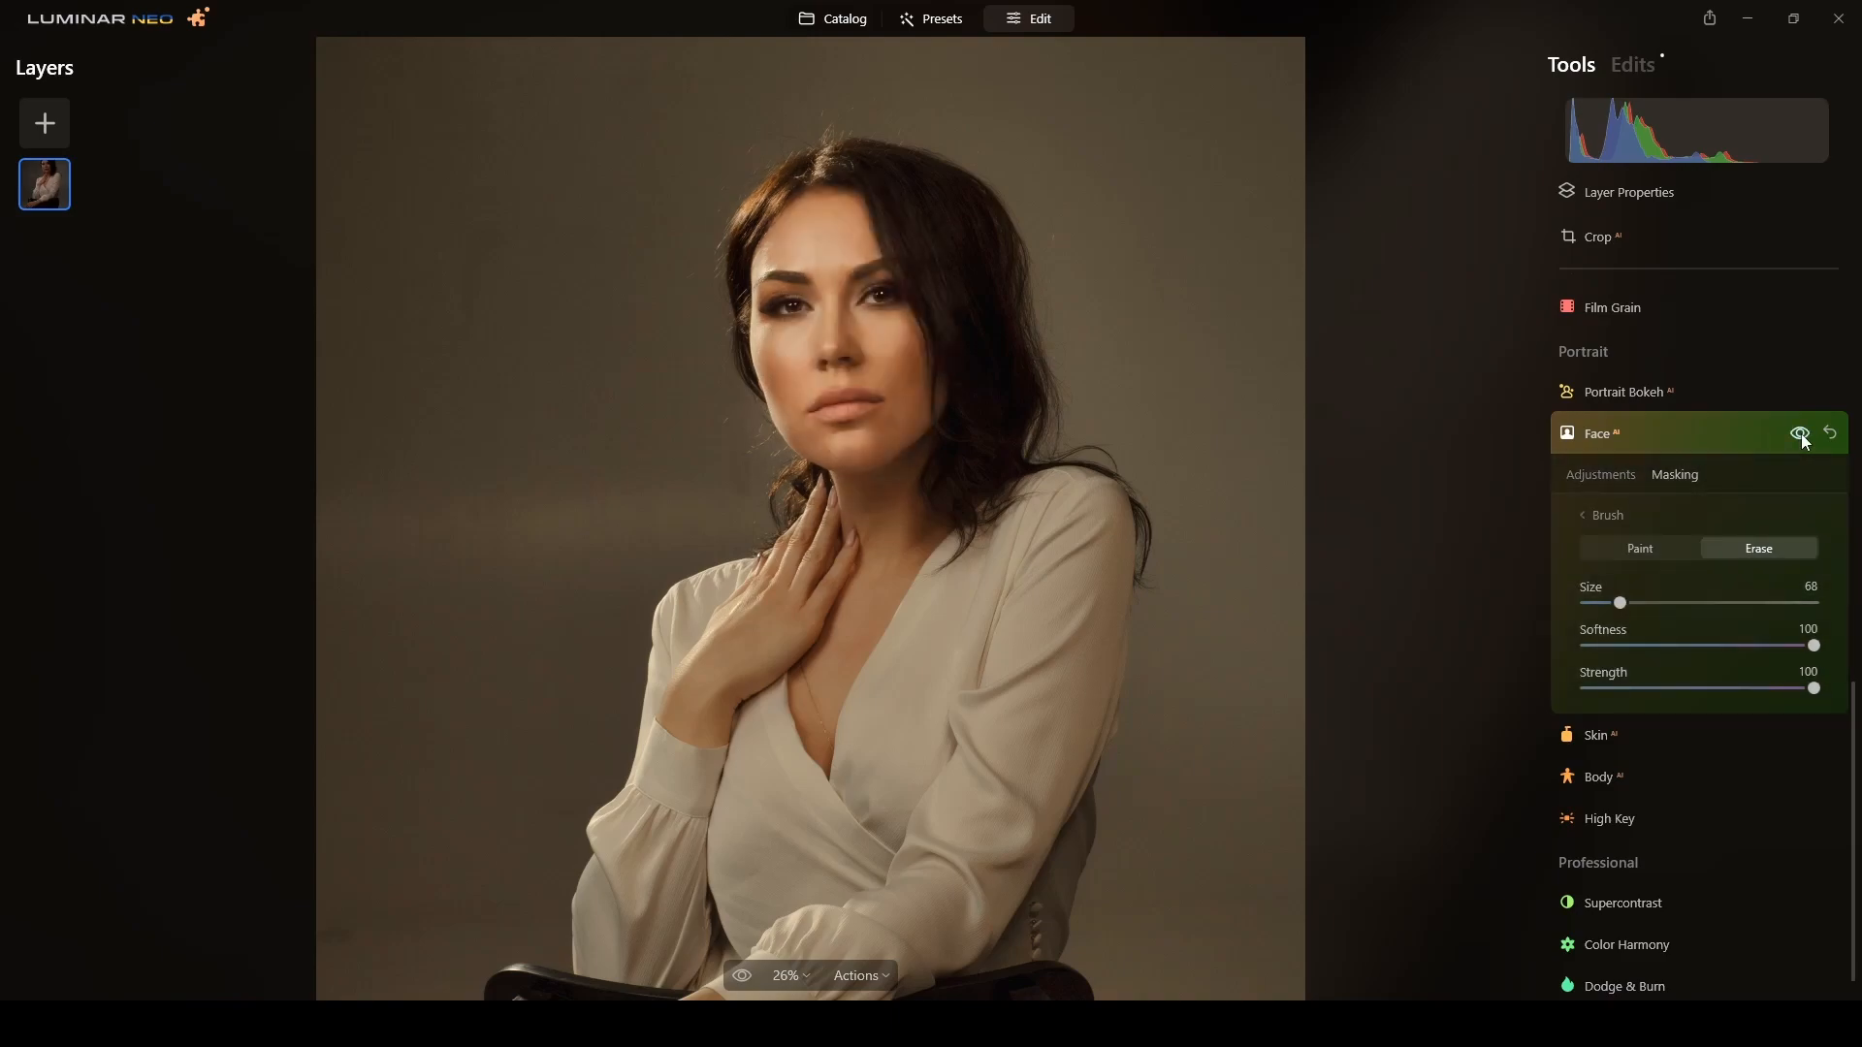
click(1801, 435)
click(1801, 435)
- Erase more of the Face AI effect beside the cheek and hair, and close the tool
mouse_move(694, 415)
mouse_down()
mouse_move(744, 443)
mouse_move(736, 423)
mouse_up()
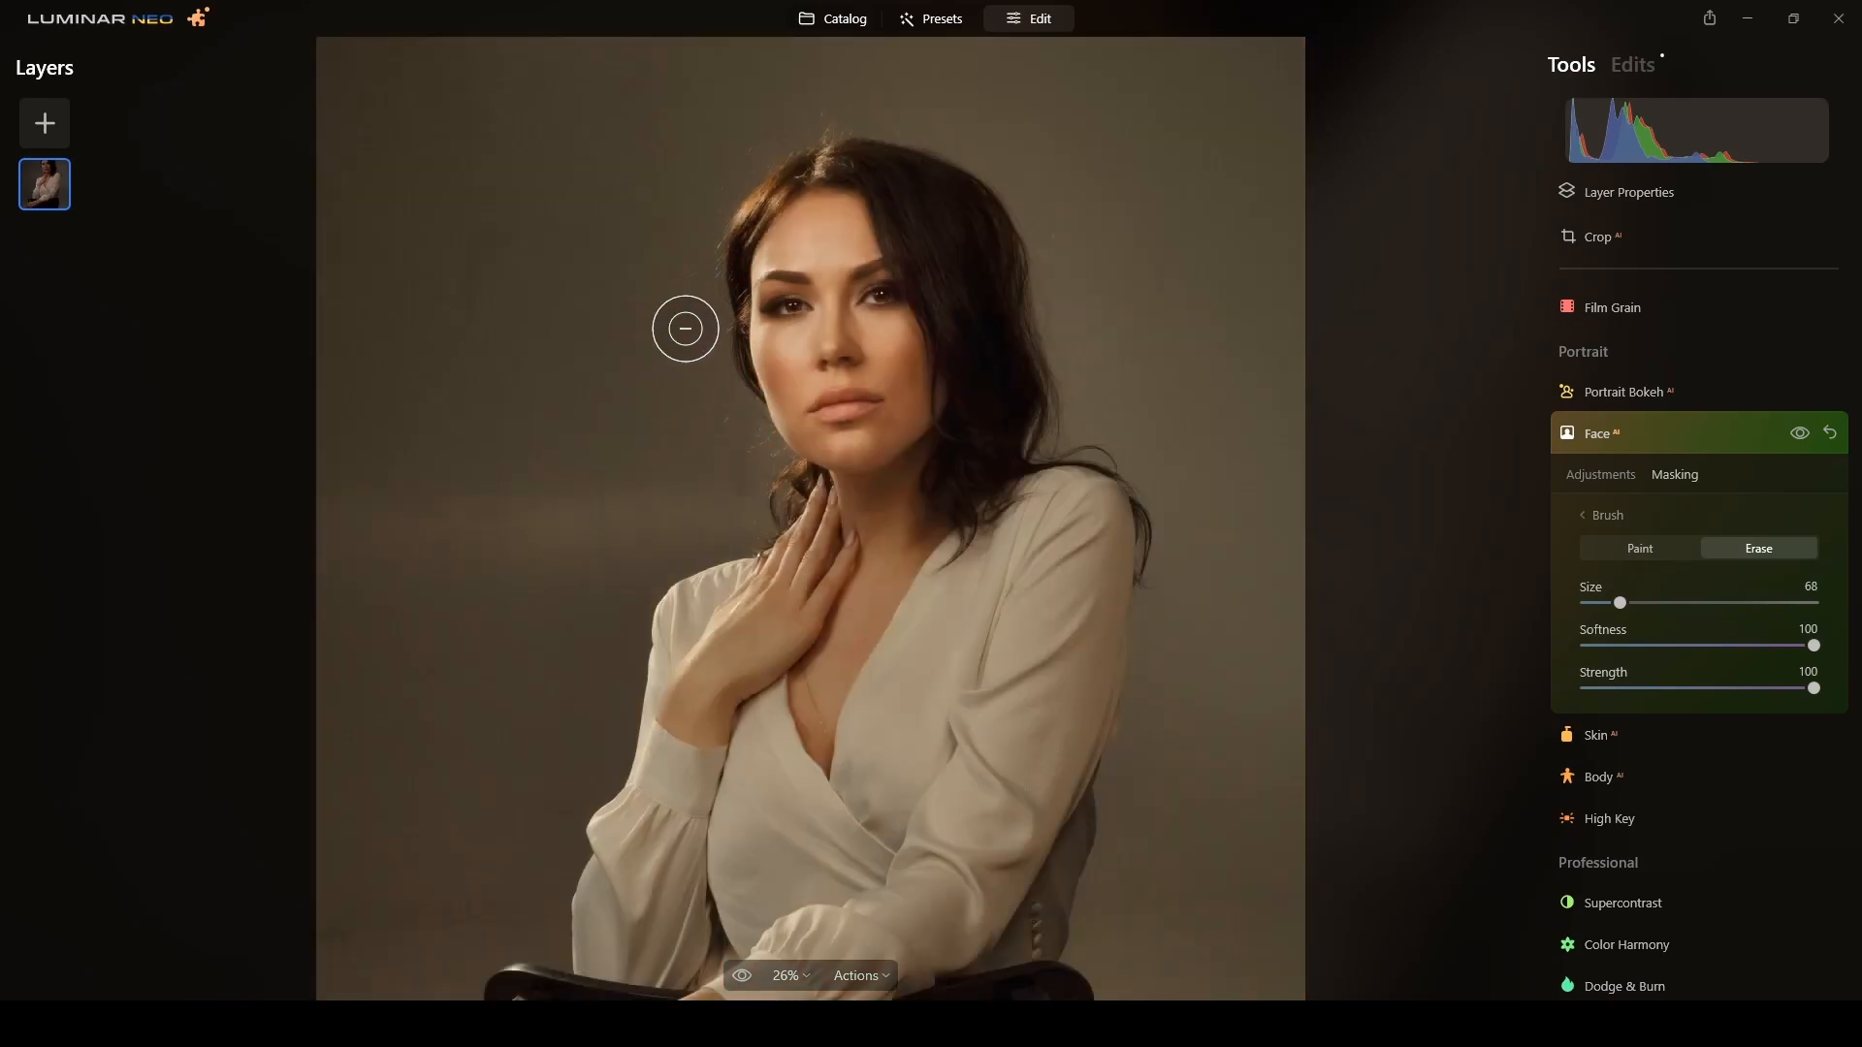
click(1703, 434)
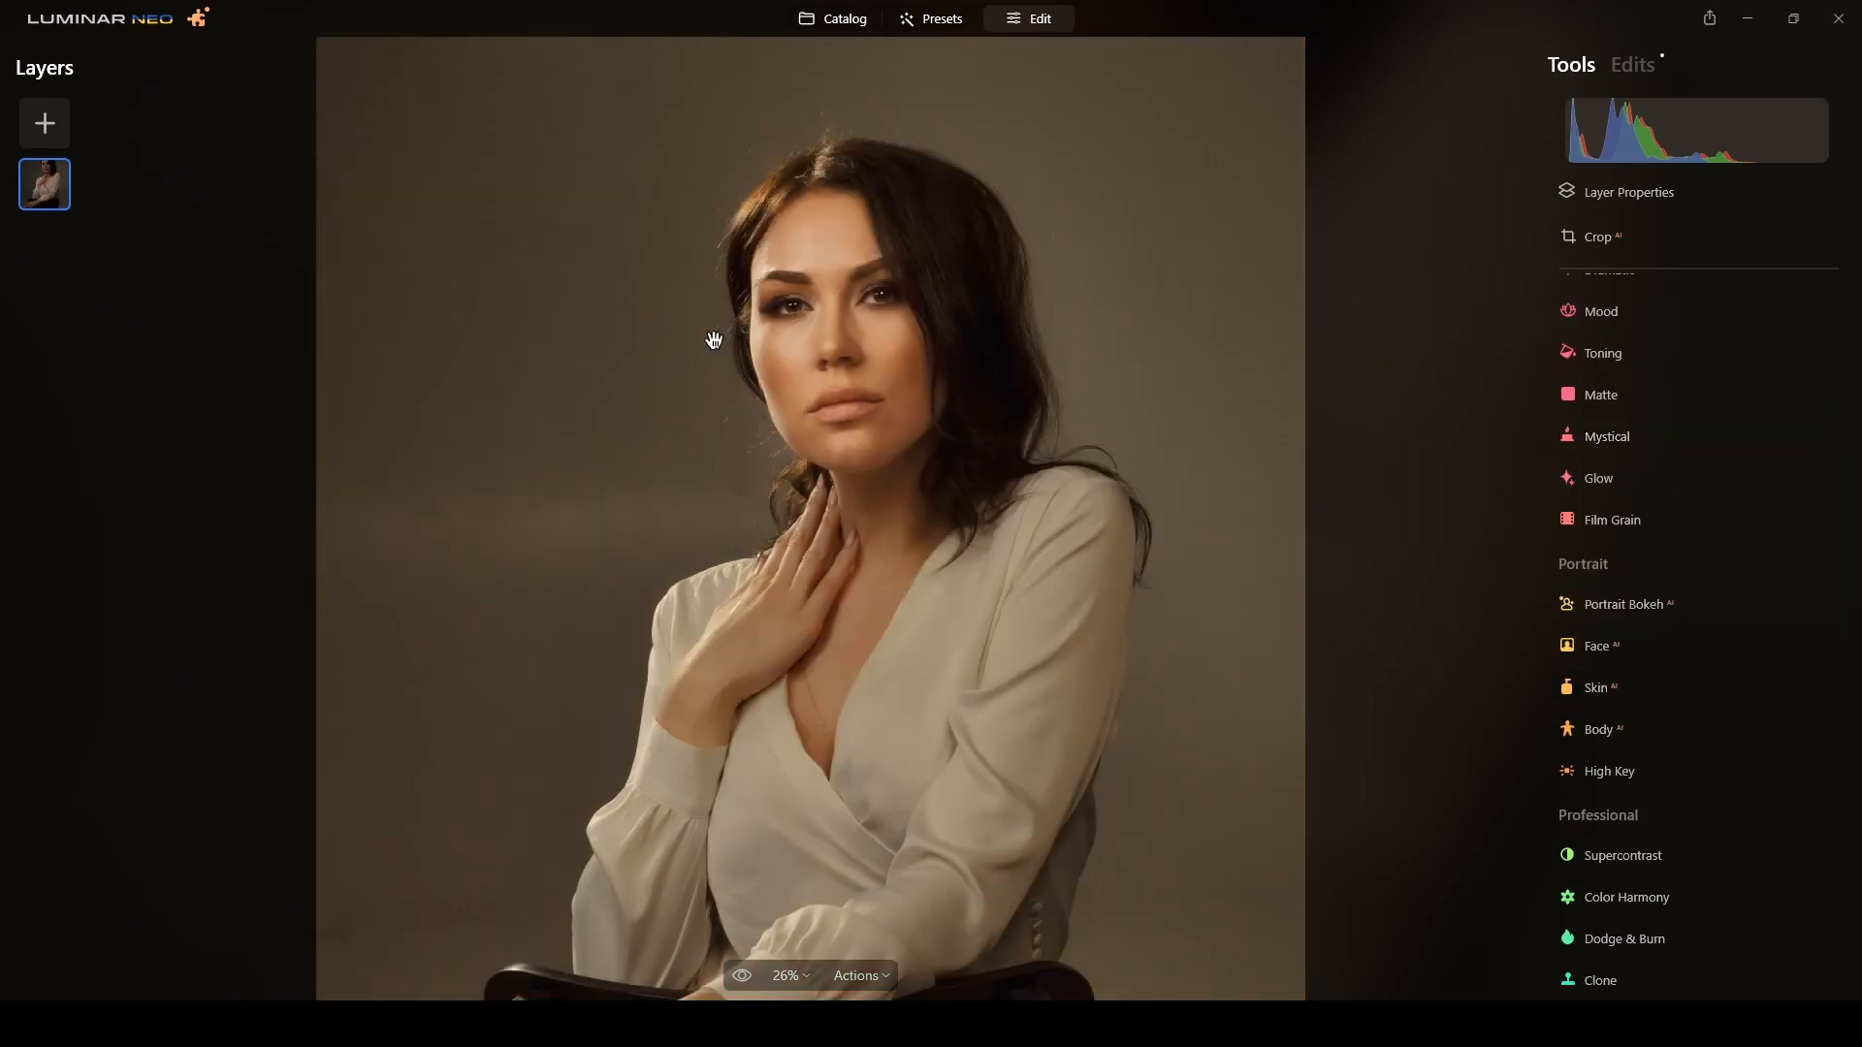
key(ctrl+0)
key(ctrl+minus)
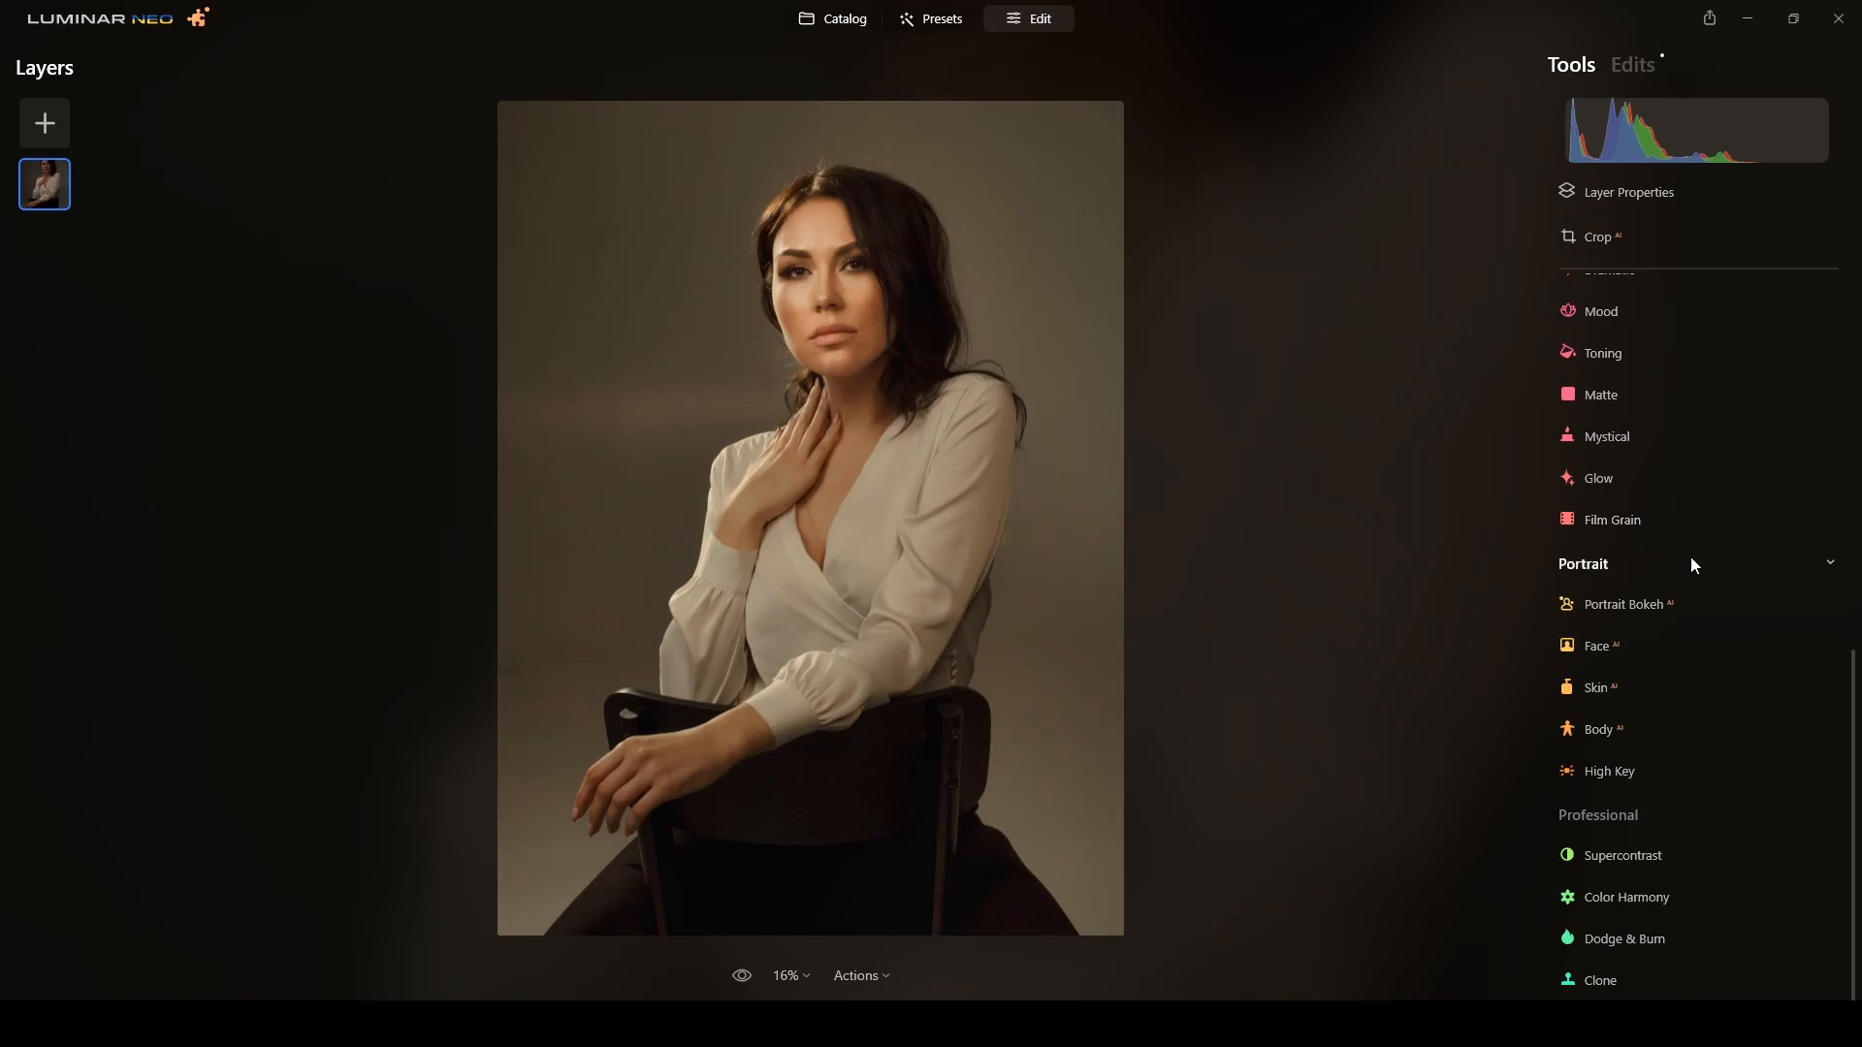
- Set up a Dodge & Burn lightening brush with Amount 50, Size 62 and Strength 7
click(1639, 939)
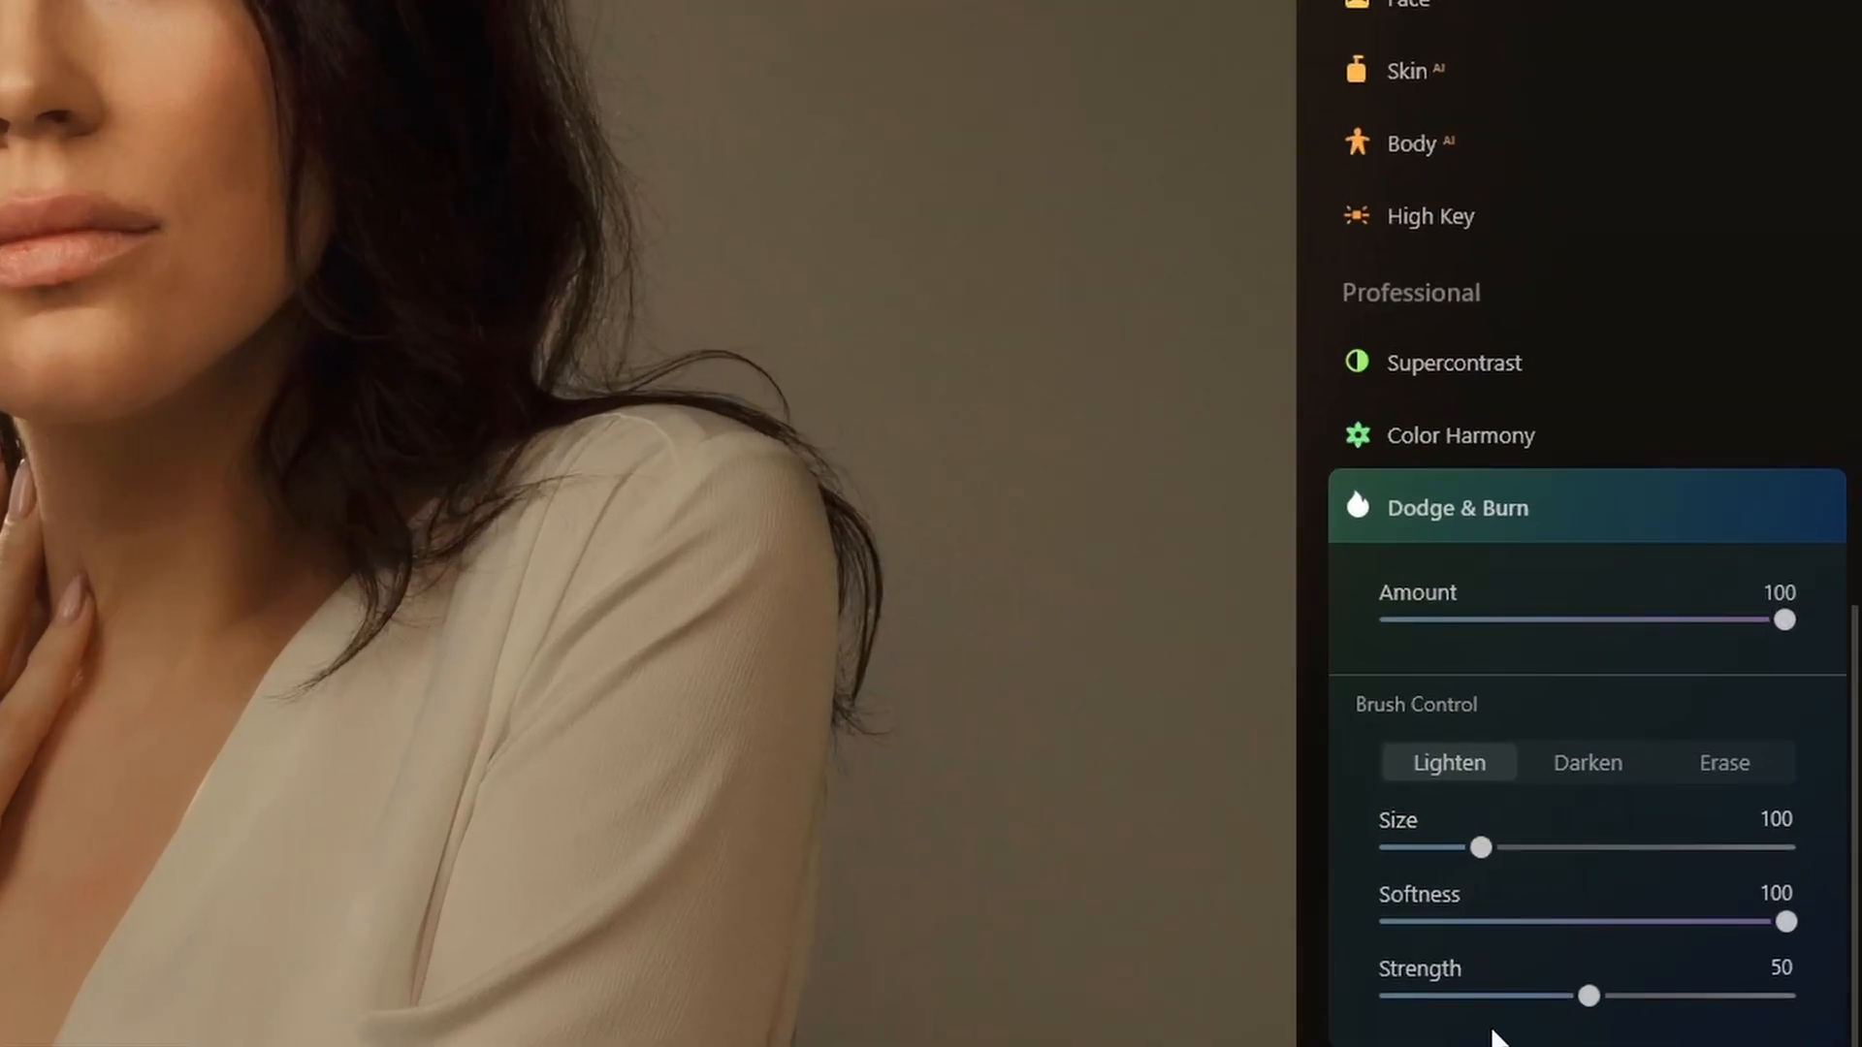
click(1480, 997)
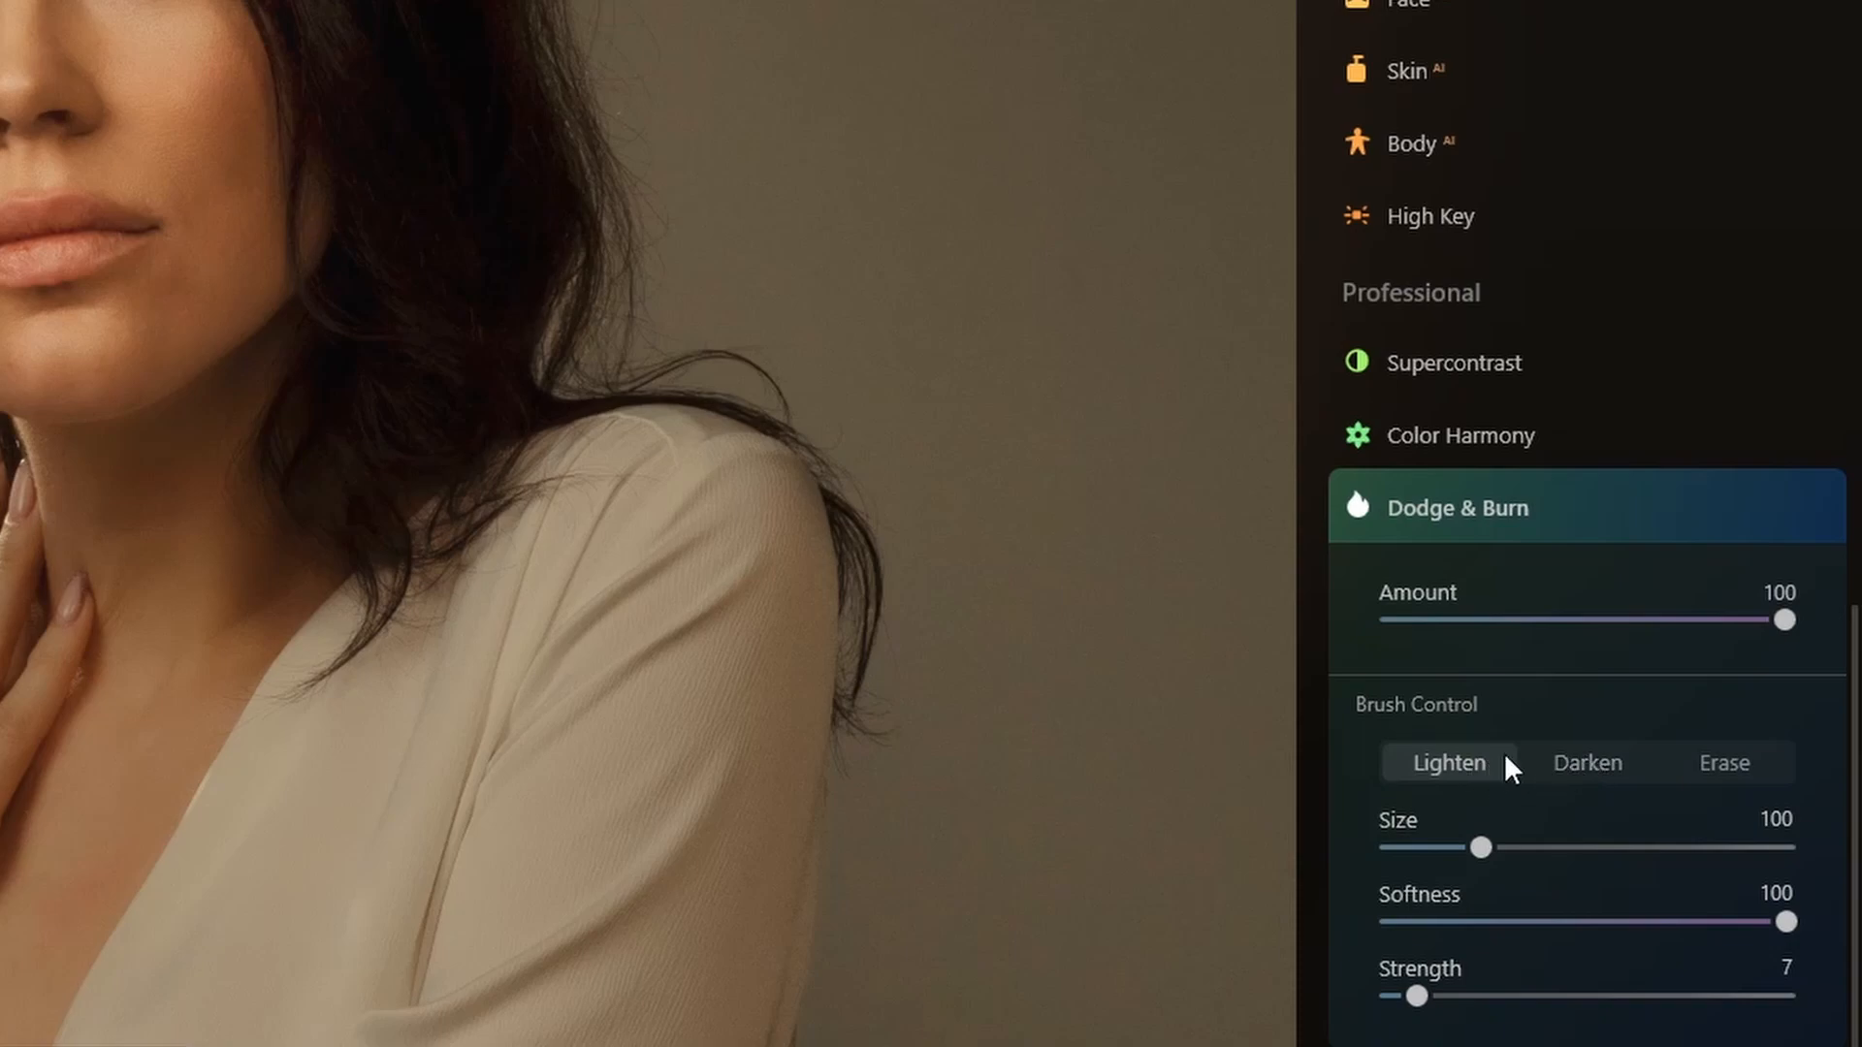
click(1589, 620)
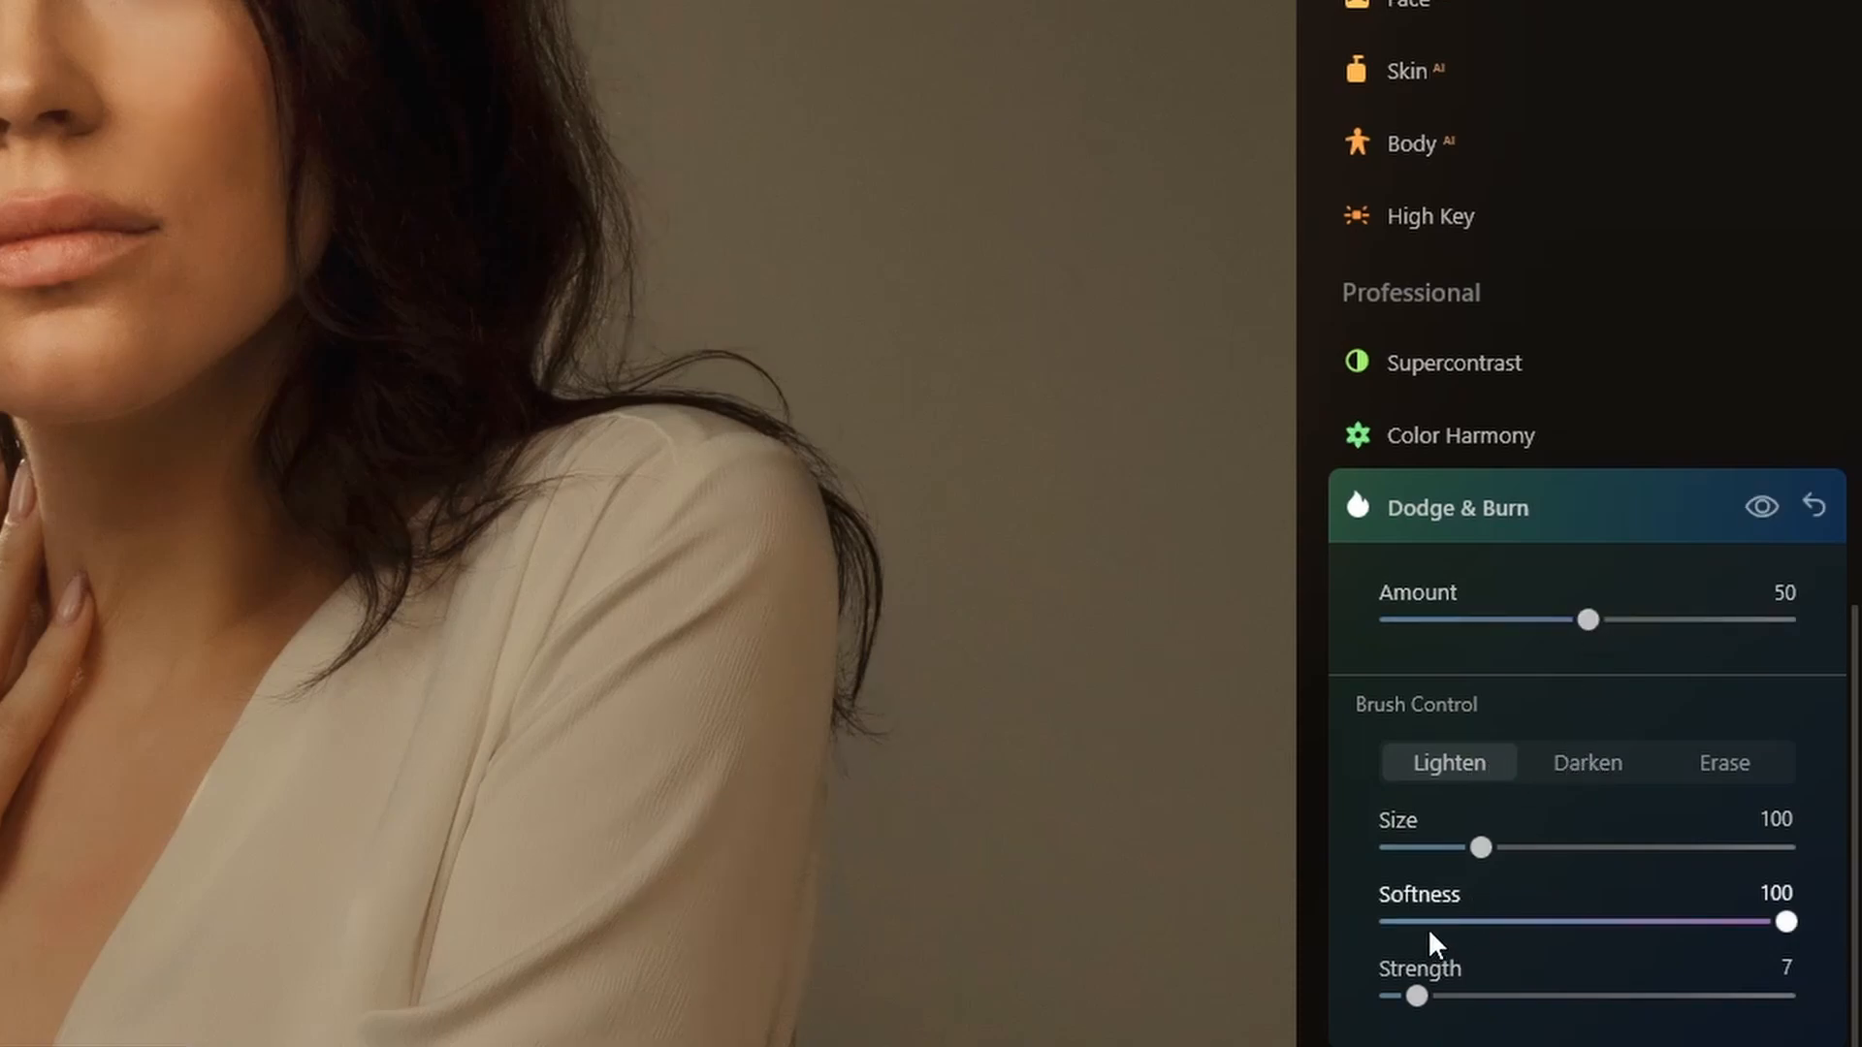
drag(1472, 847, 1442, 848)
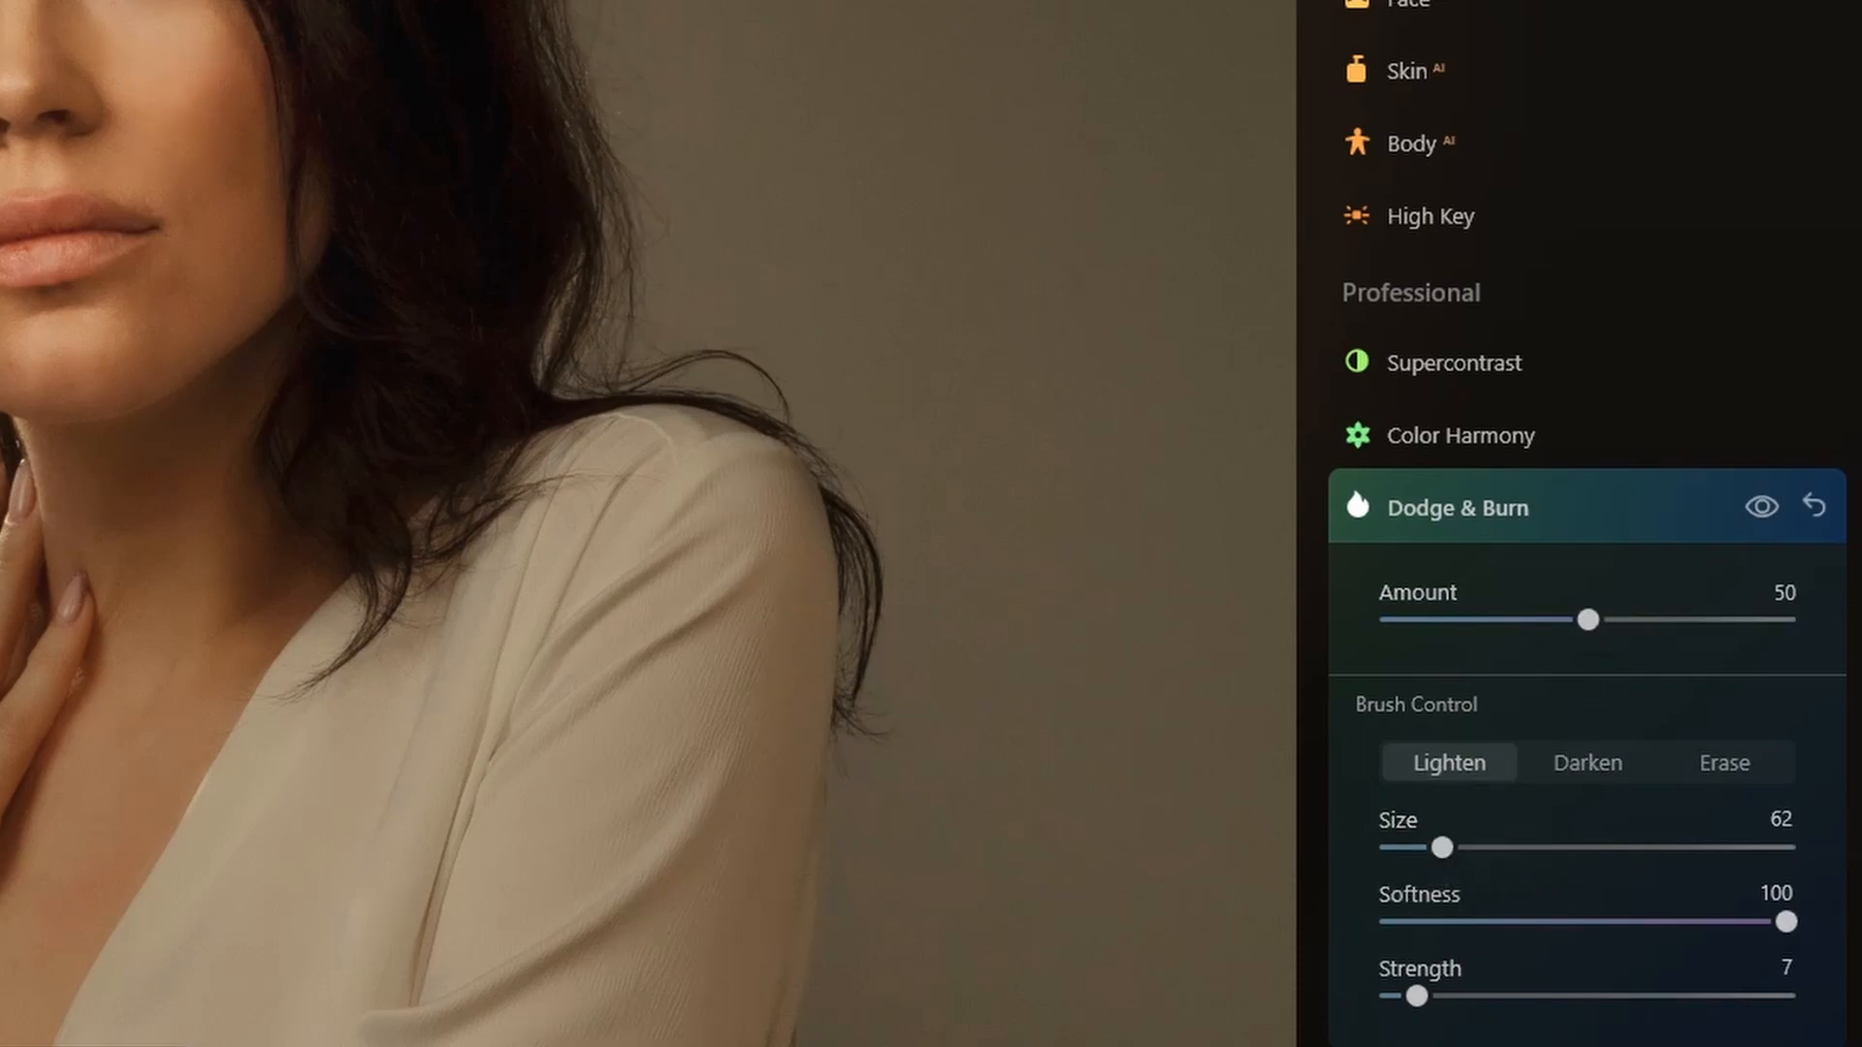
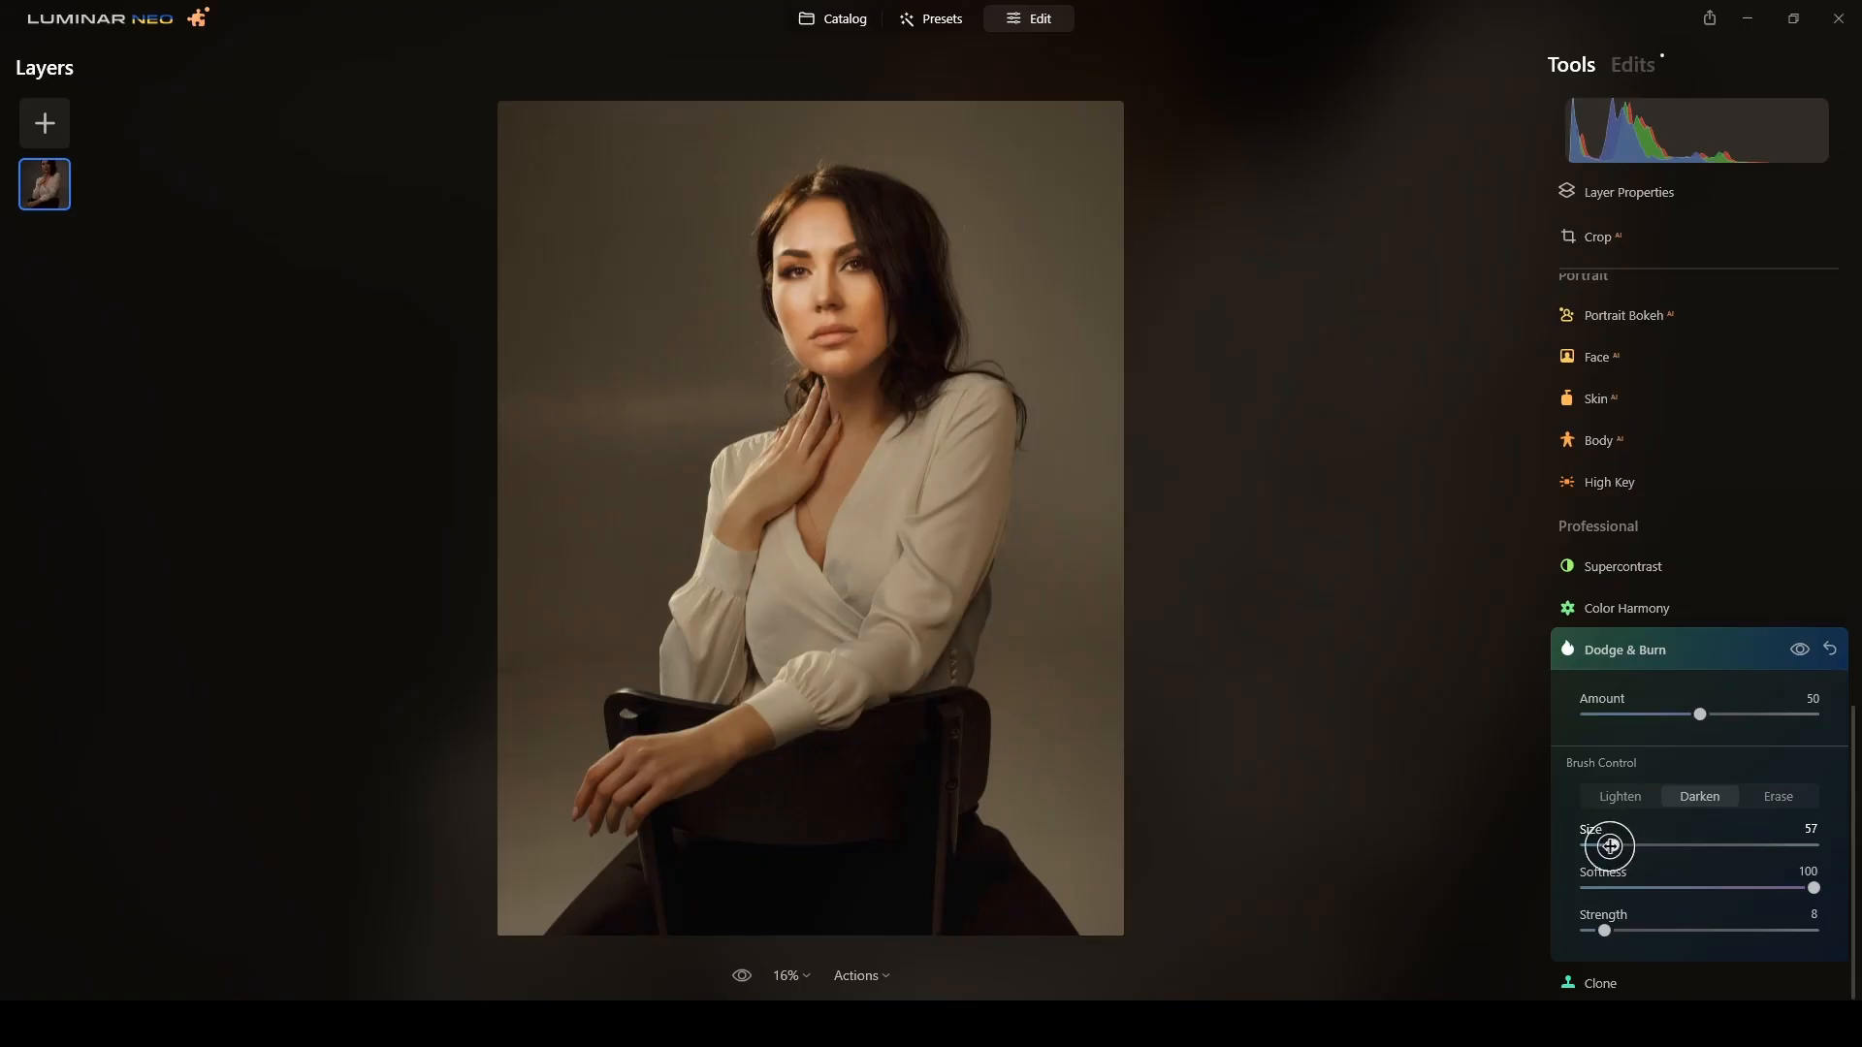
- Reduce the Dodge & Burn Darken brush to a size of about 34 for work on the face's small shadow areas
drag(1610, 845, 1599, 846)
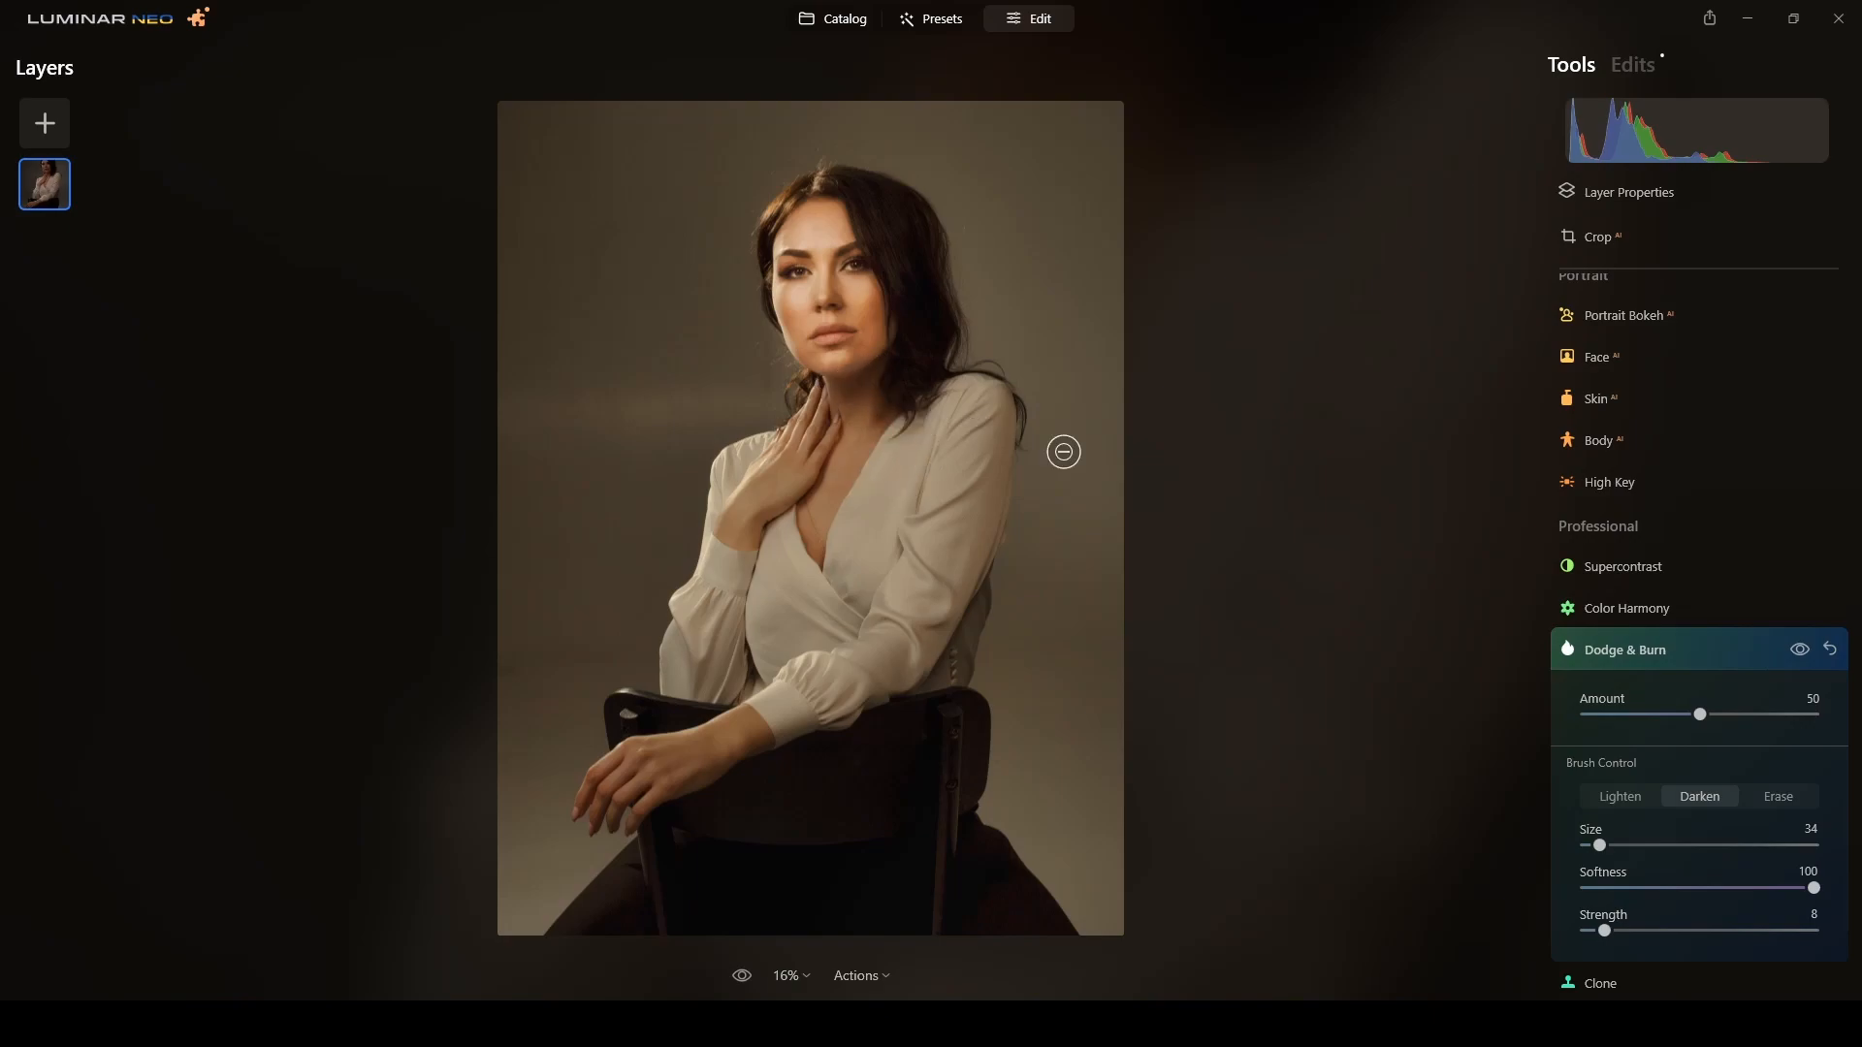
drag(1600, 846, 1595, 846)
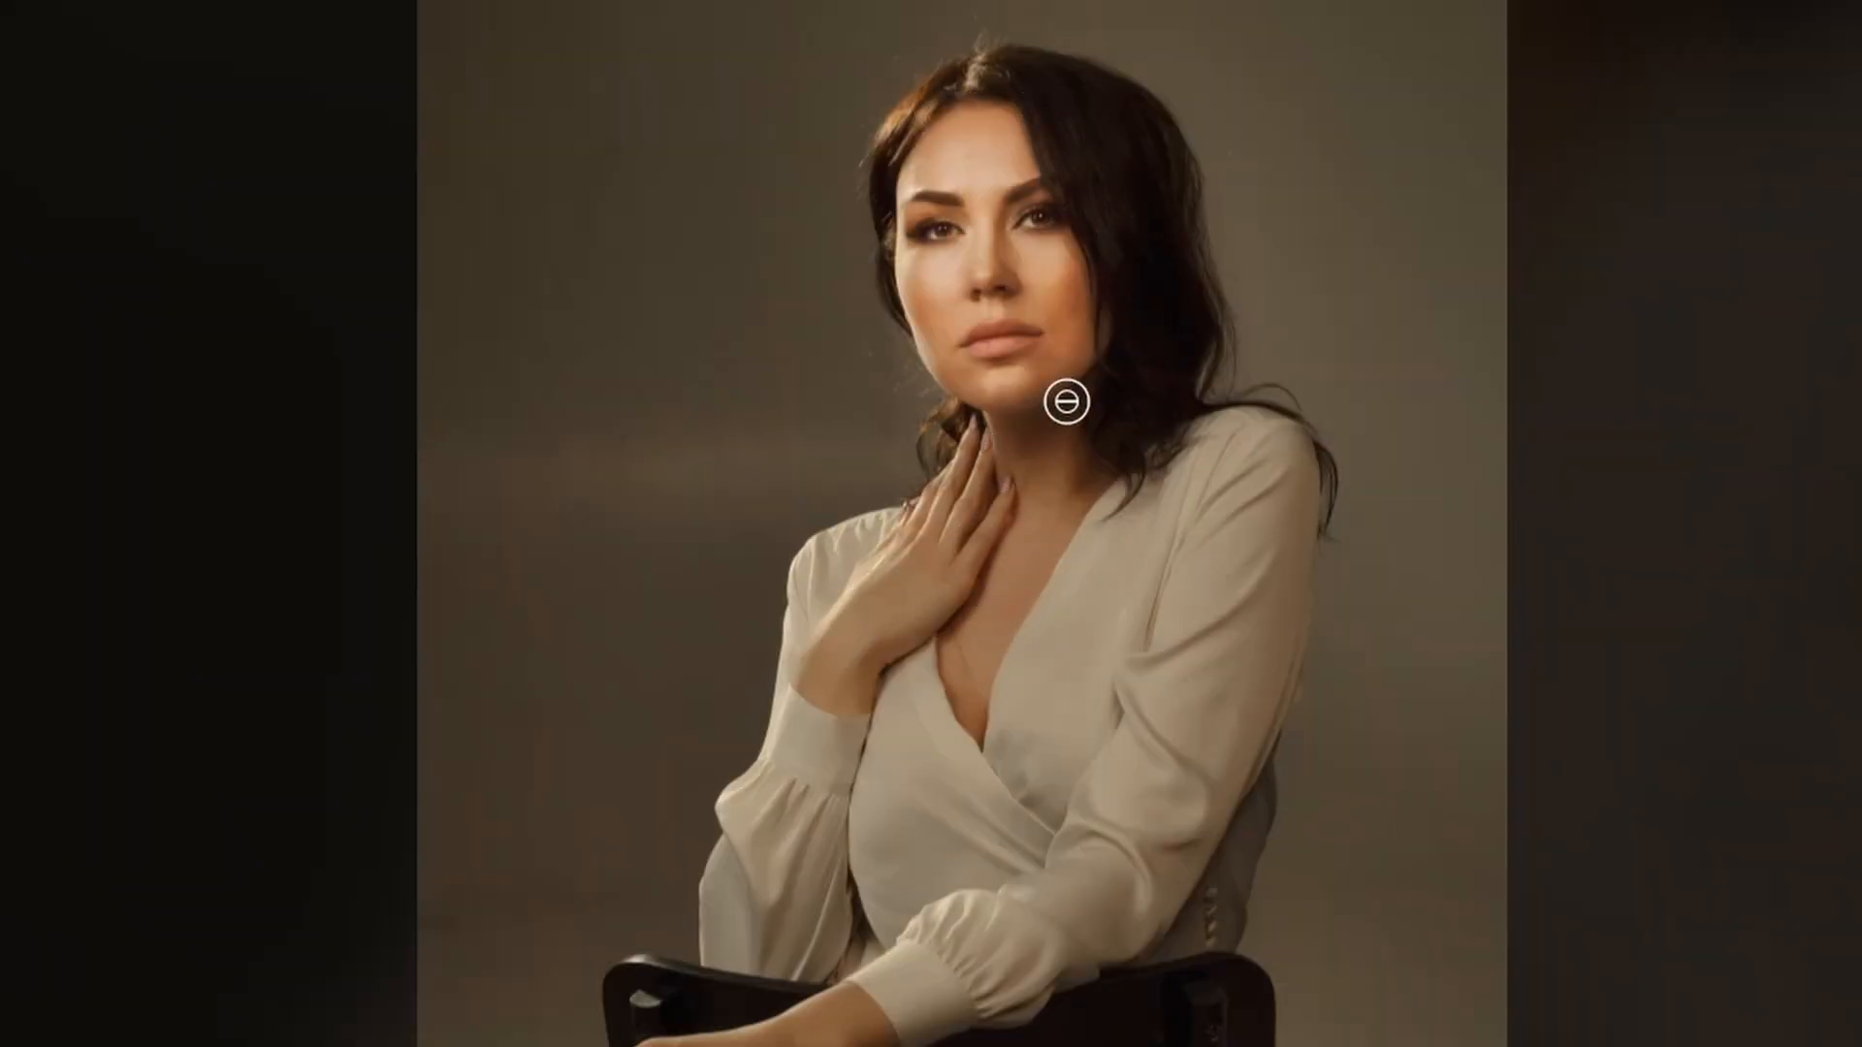
key(ctrl+plus)
key(ctrl+plus)
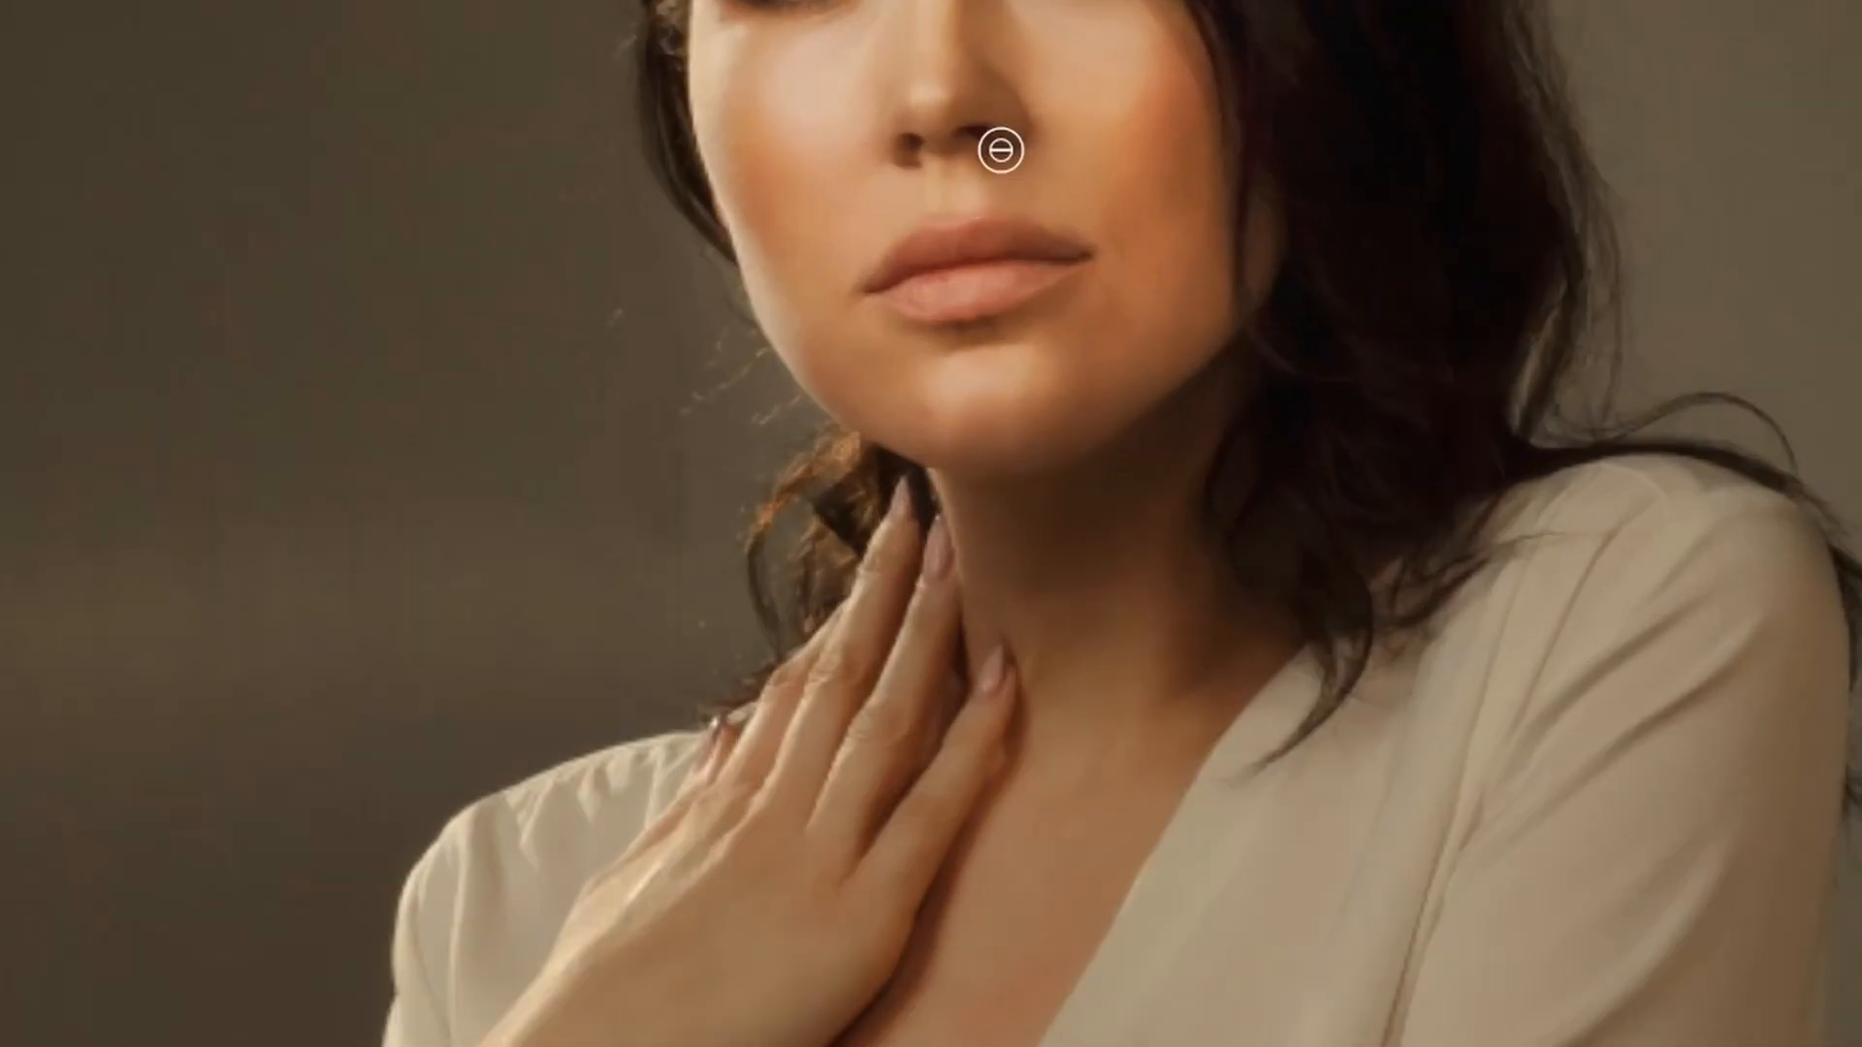
drag(982, 87, 1074, 587)
scroll(1052, 724, up, 2)
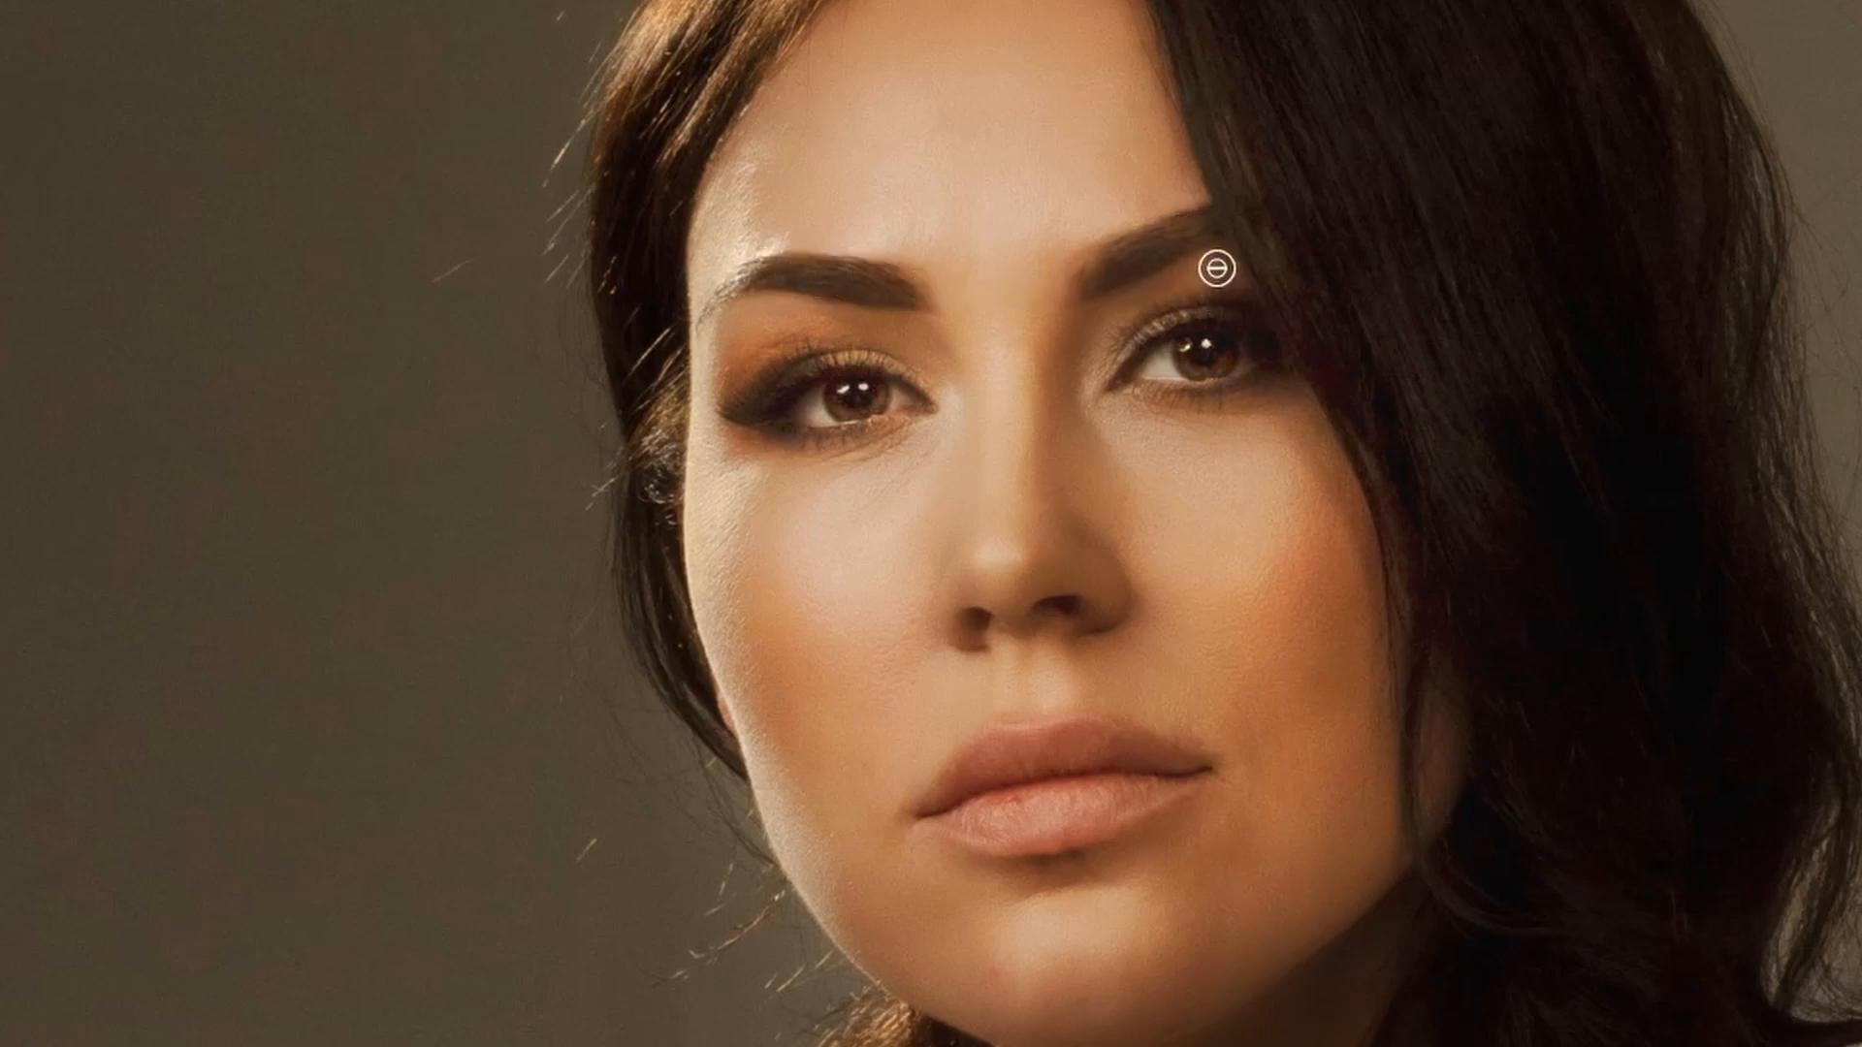
- Use the Lighten brush at Strength 13 and raise its Size to 52 for the highlights on the hand and blouse
scroll(1214, 257, down, 1)
scroll(1489, 476, down, 2)
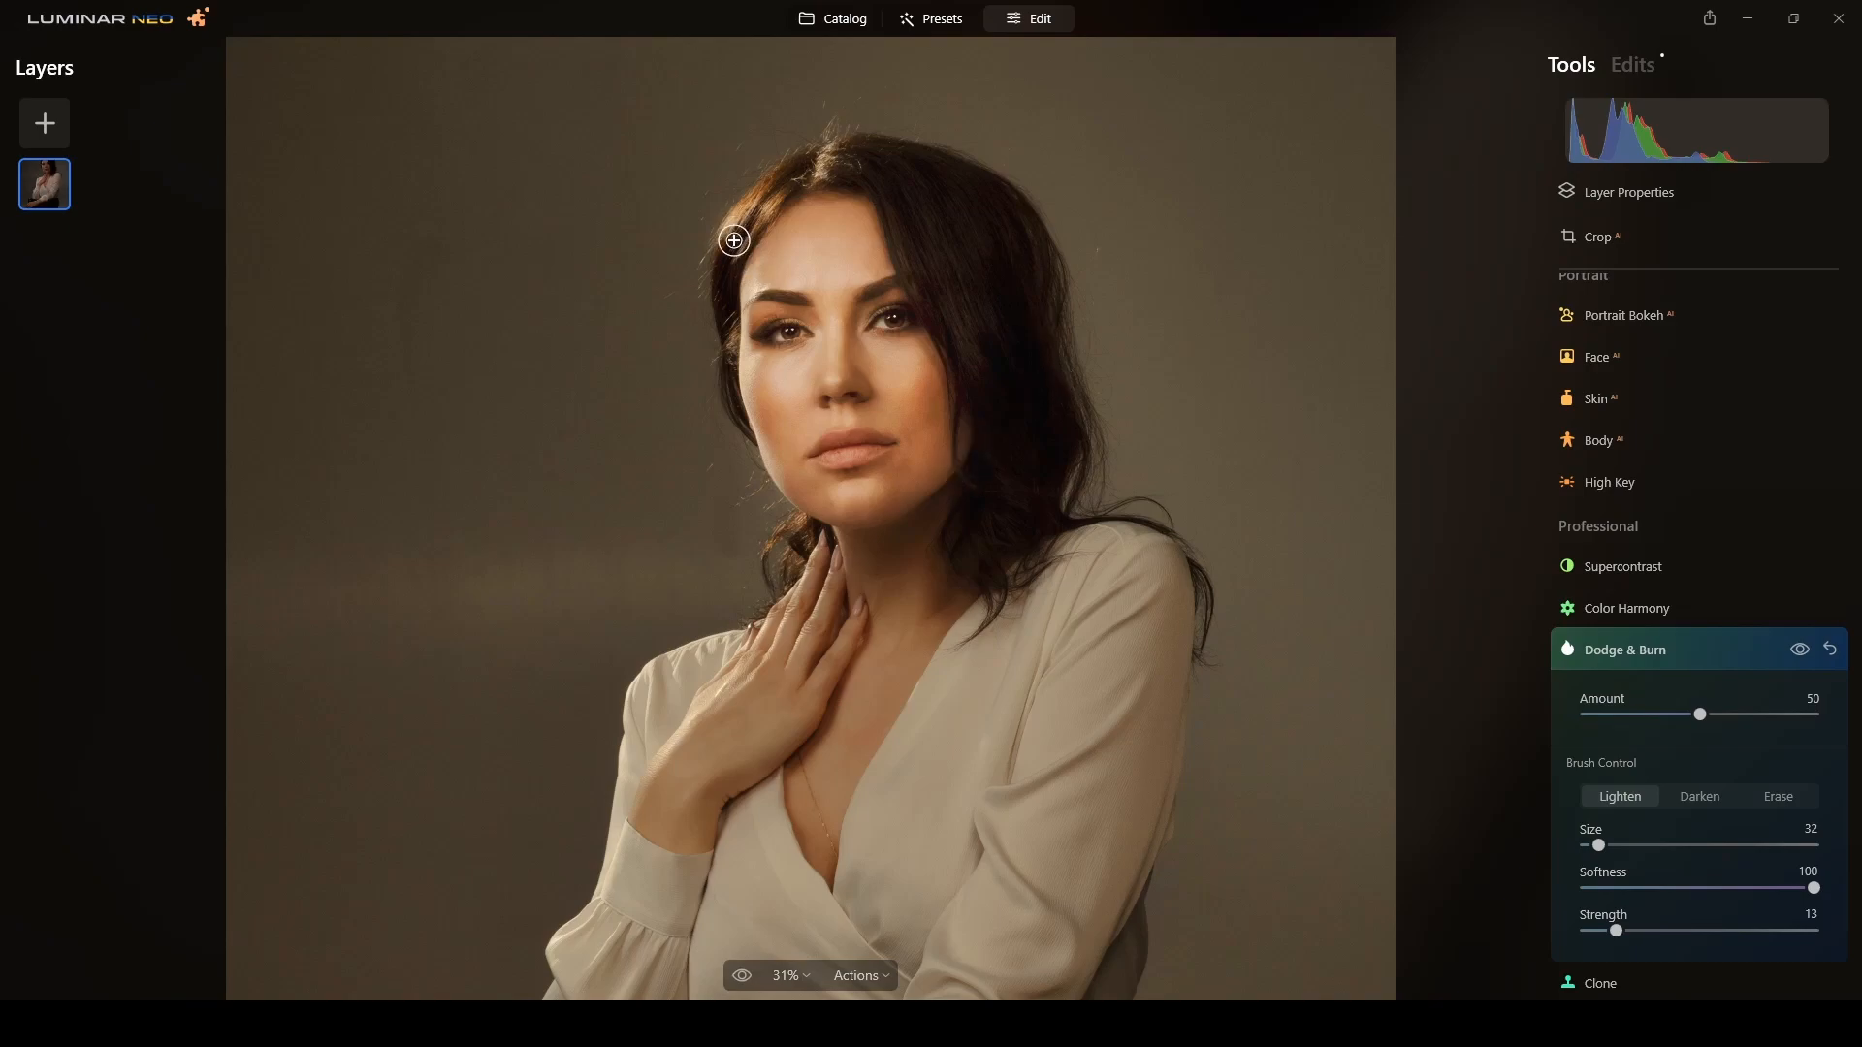
drag(970, 606, 1026, 470)
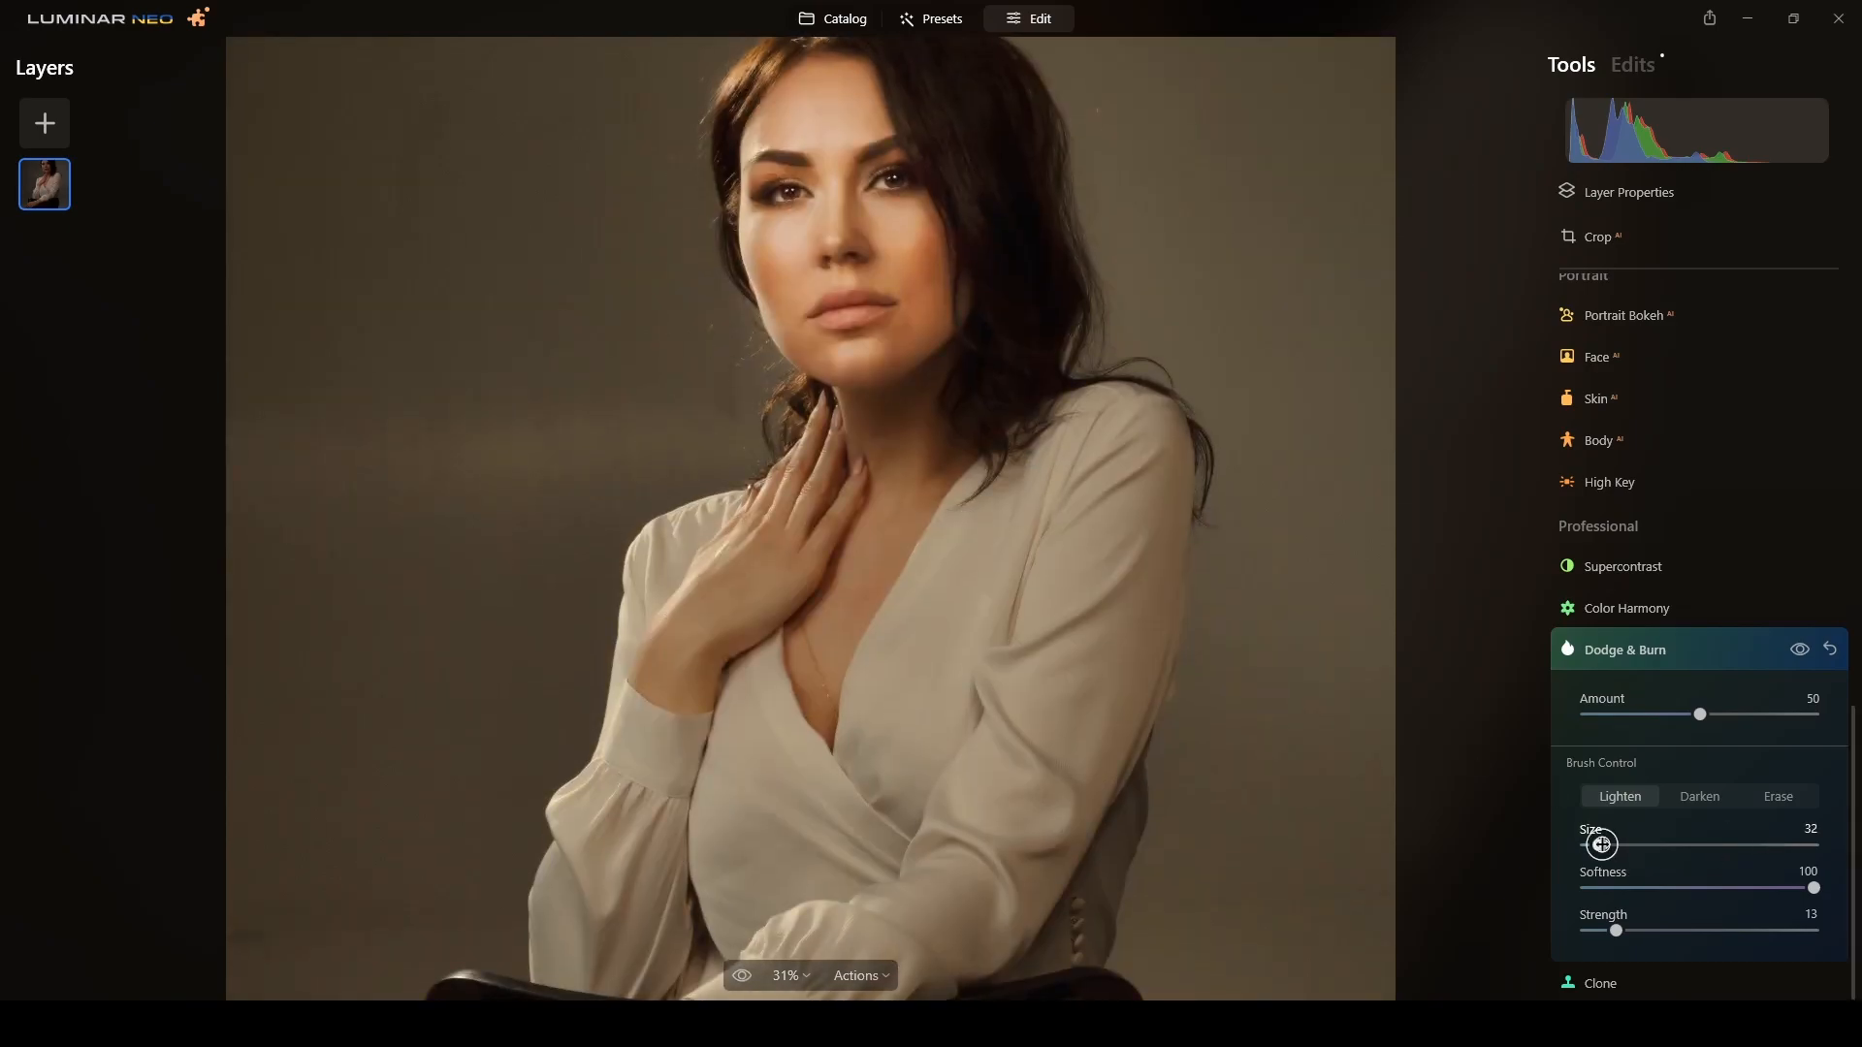
drag(1601, 845, 1610, 845)
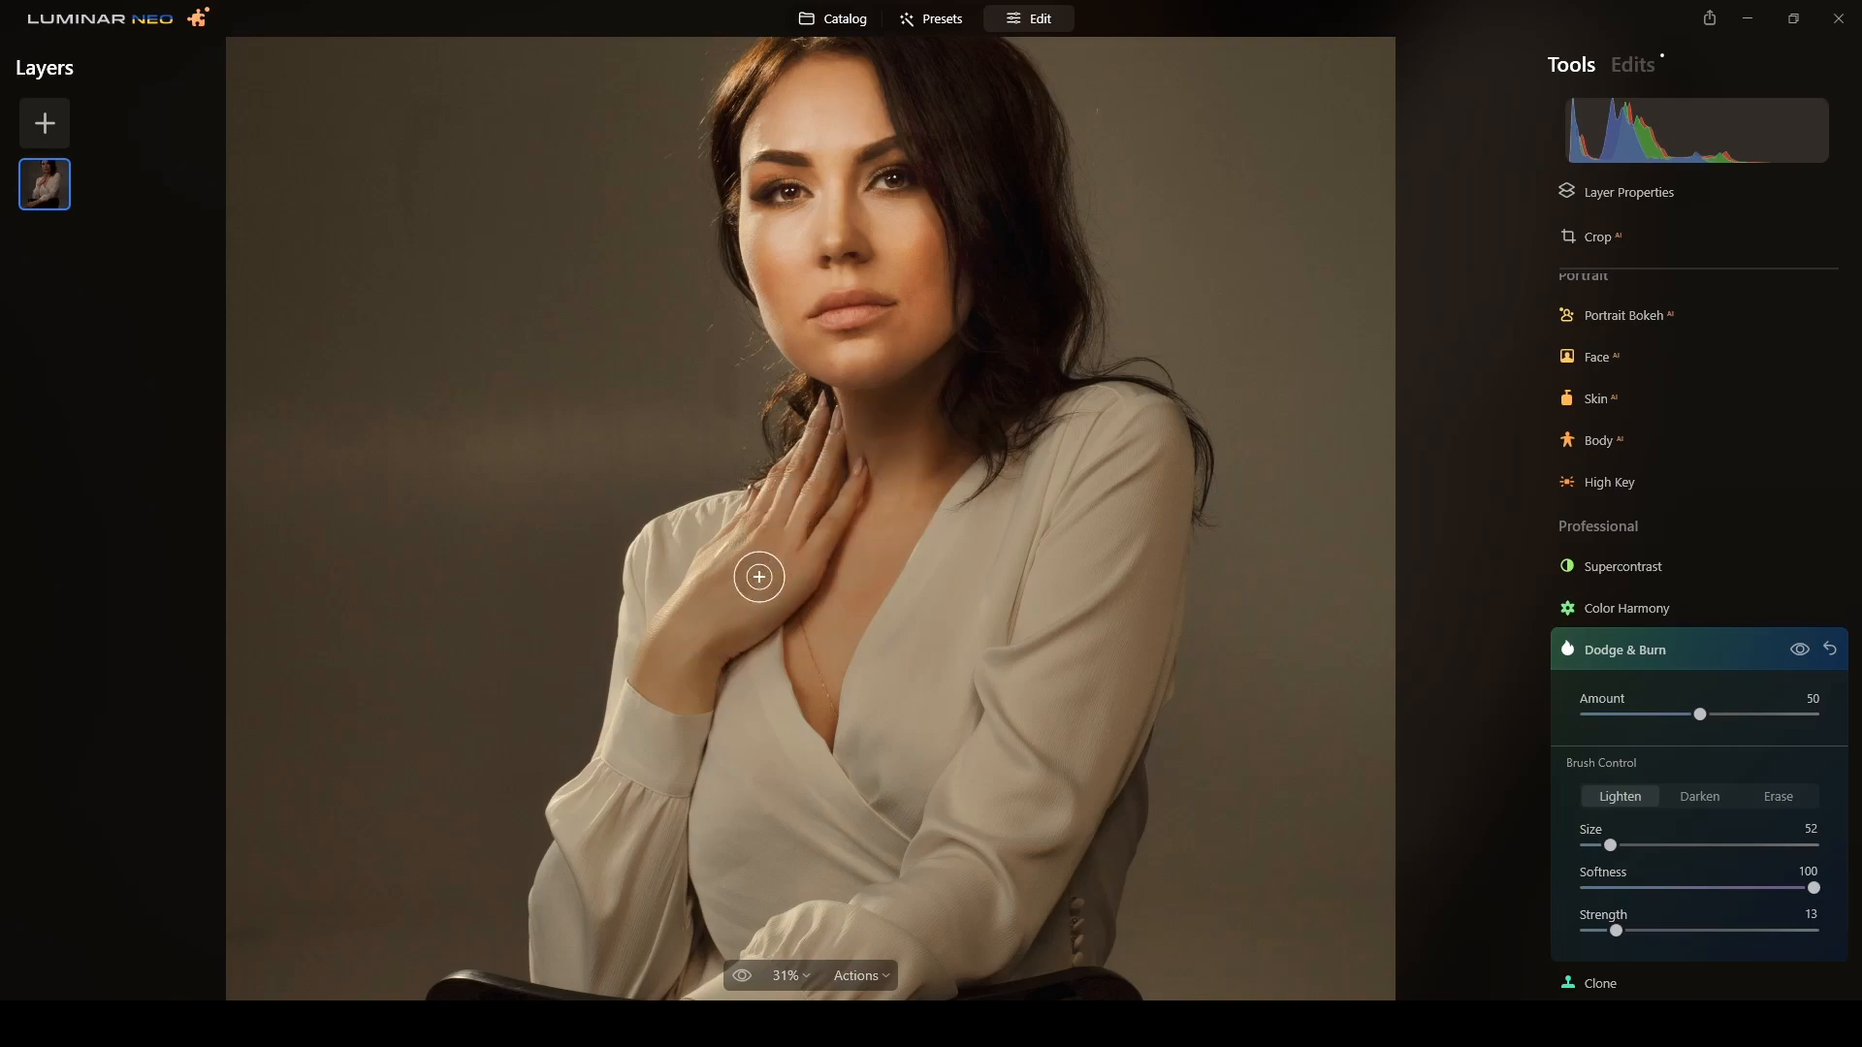
scroll(759, 577, down, 3)
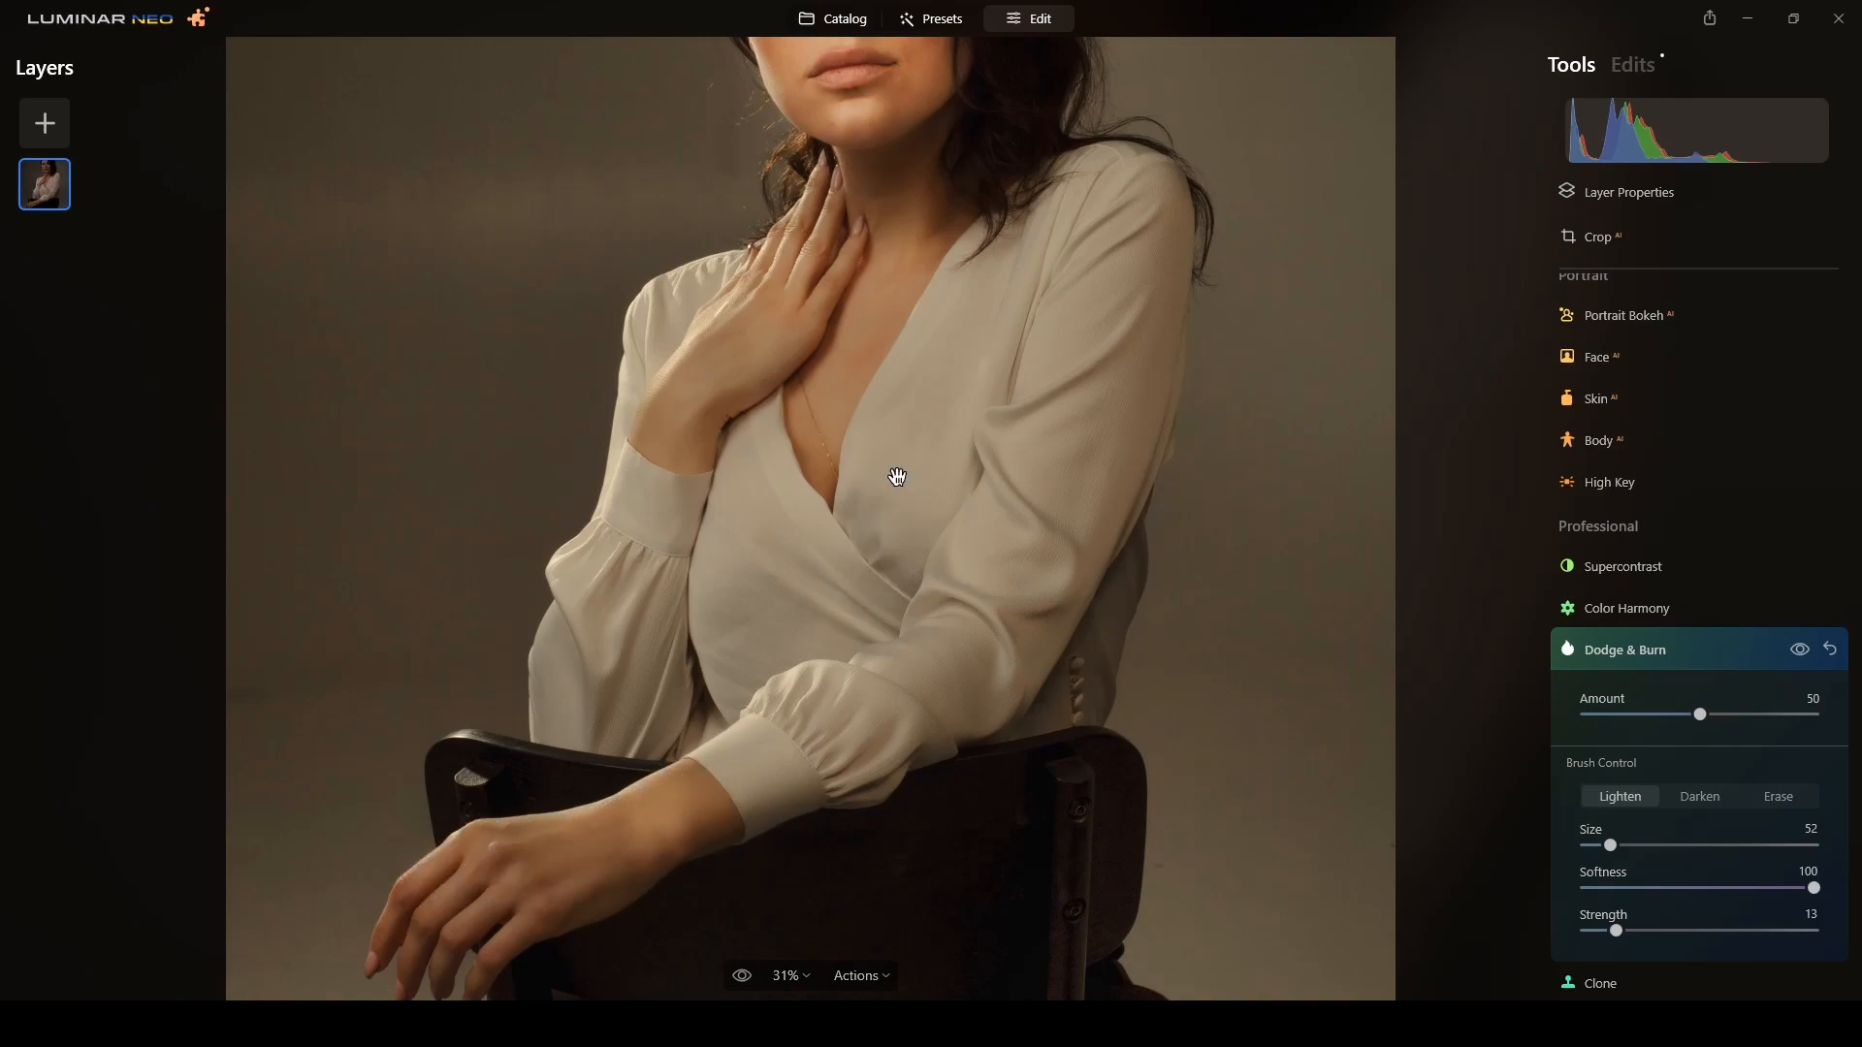
scroll(897, 477, down, 5)
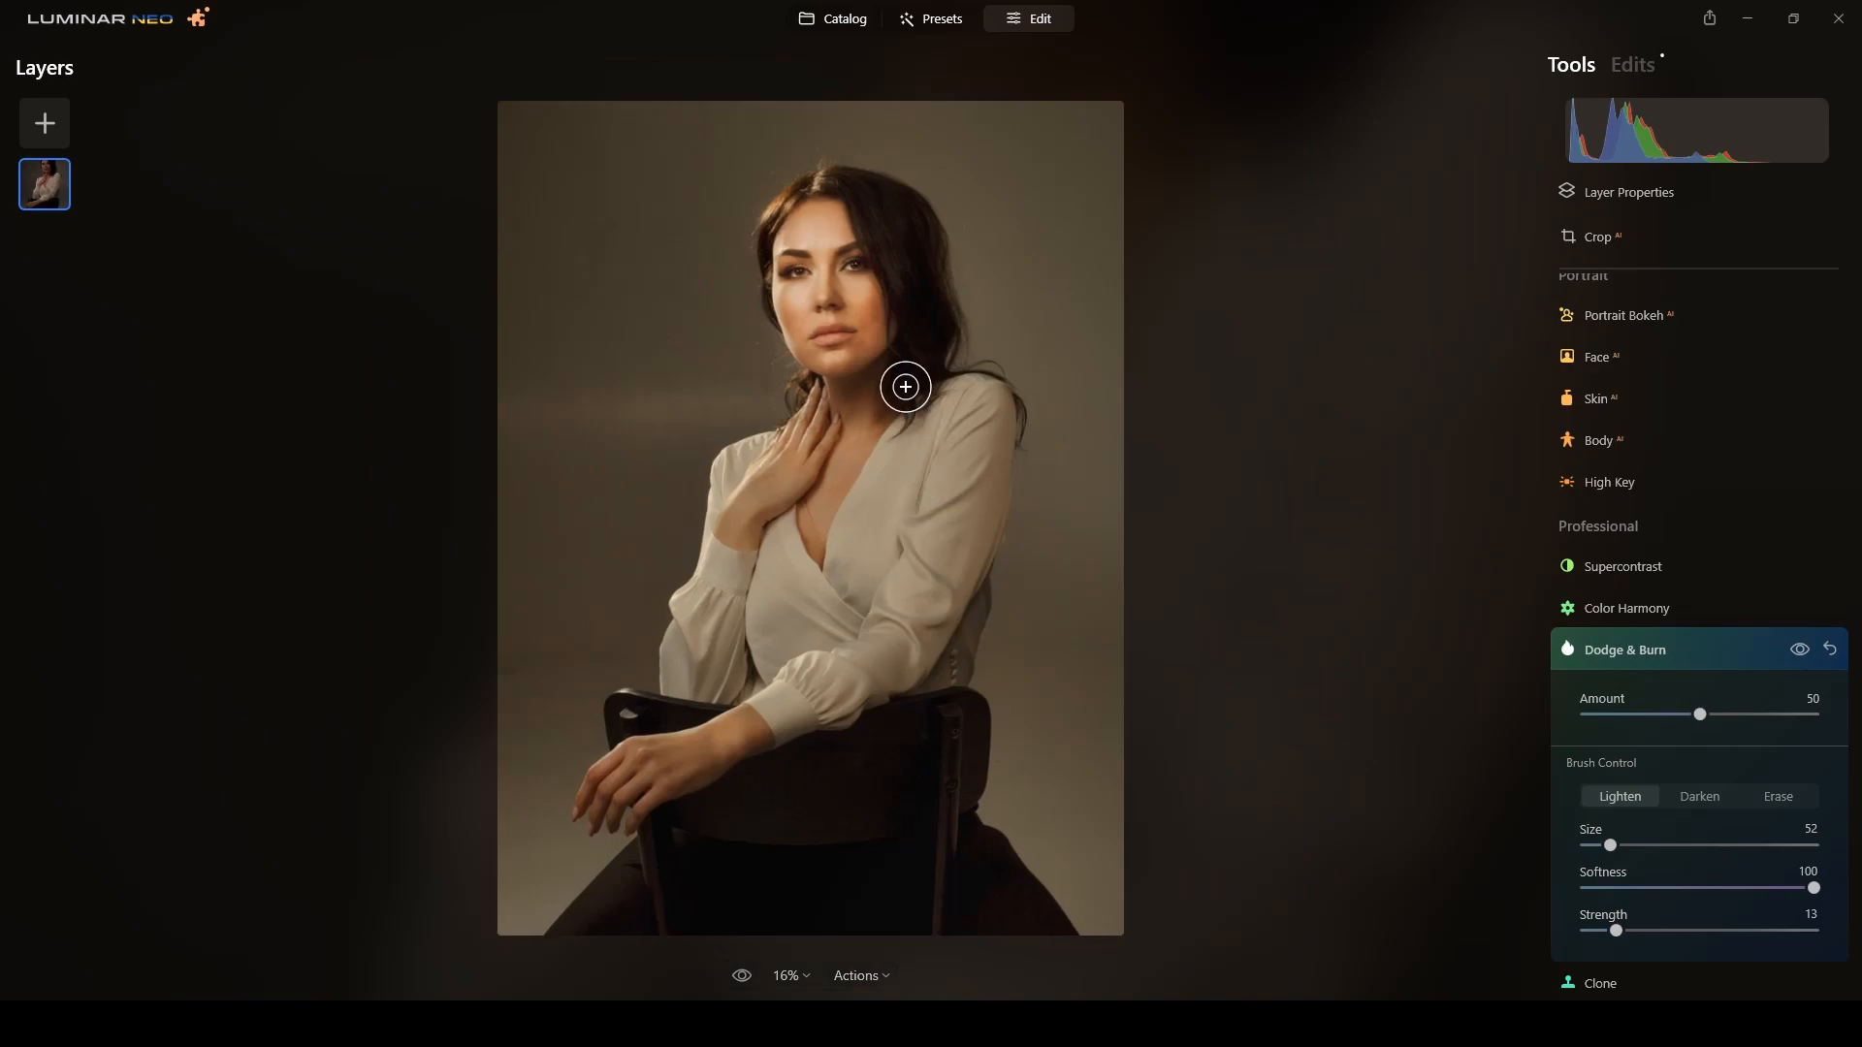
- Compare the portrait with and without the Dodge & Burn strokes
click(1801, 651)
click(1801, 651)
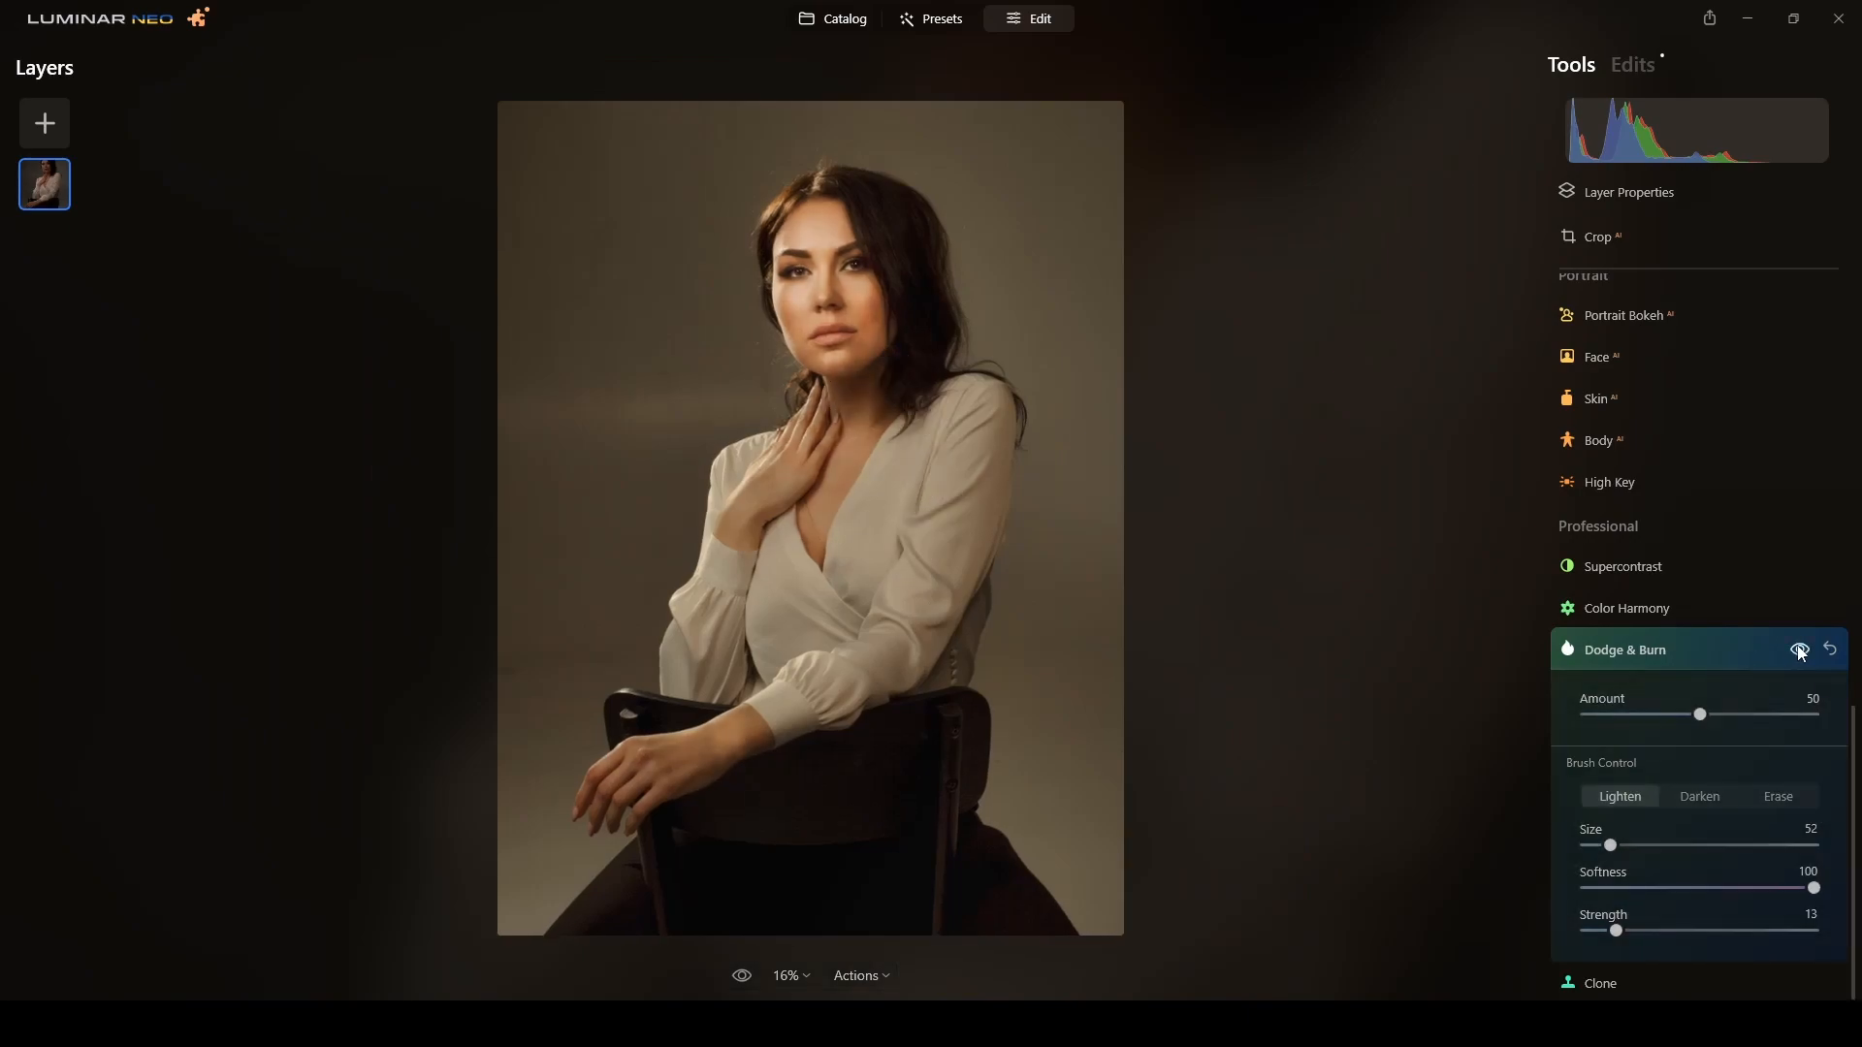
click(1801, 651)
click(1801, 651)
click(1802, 651)
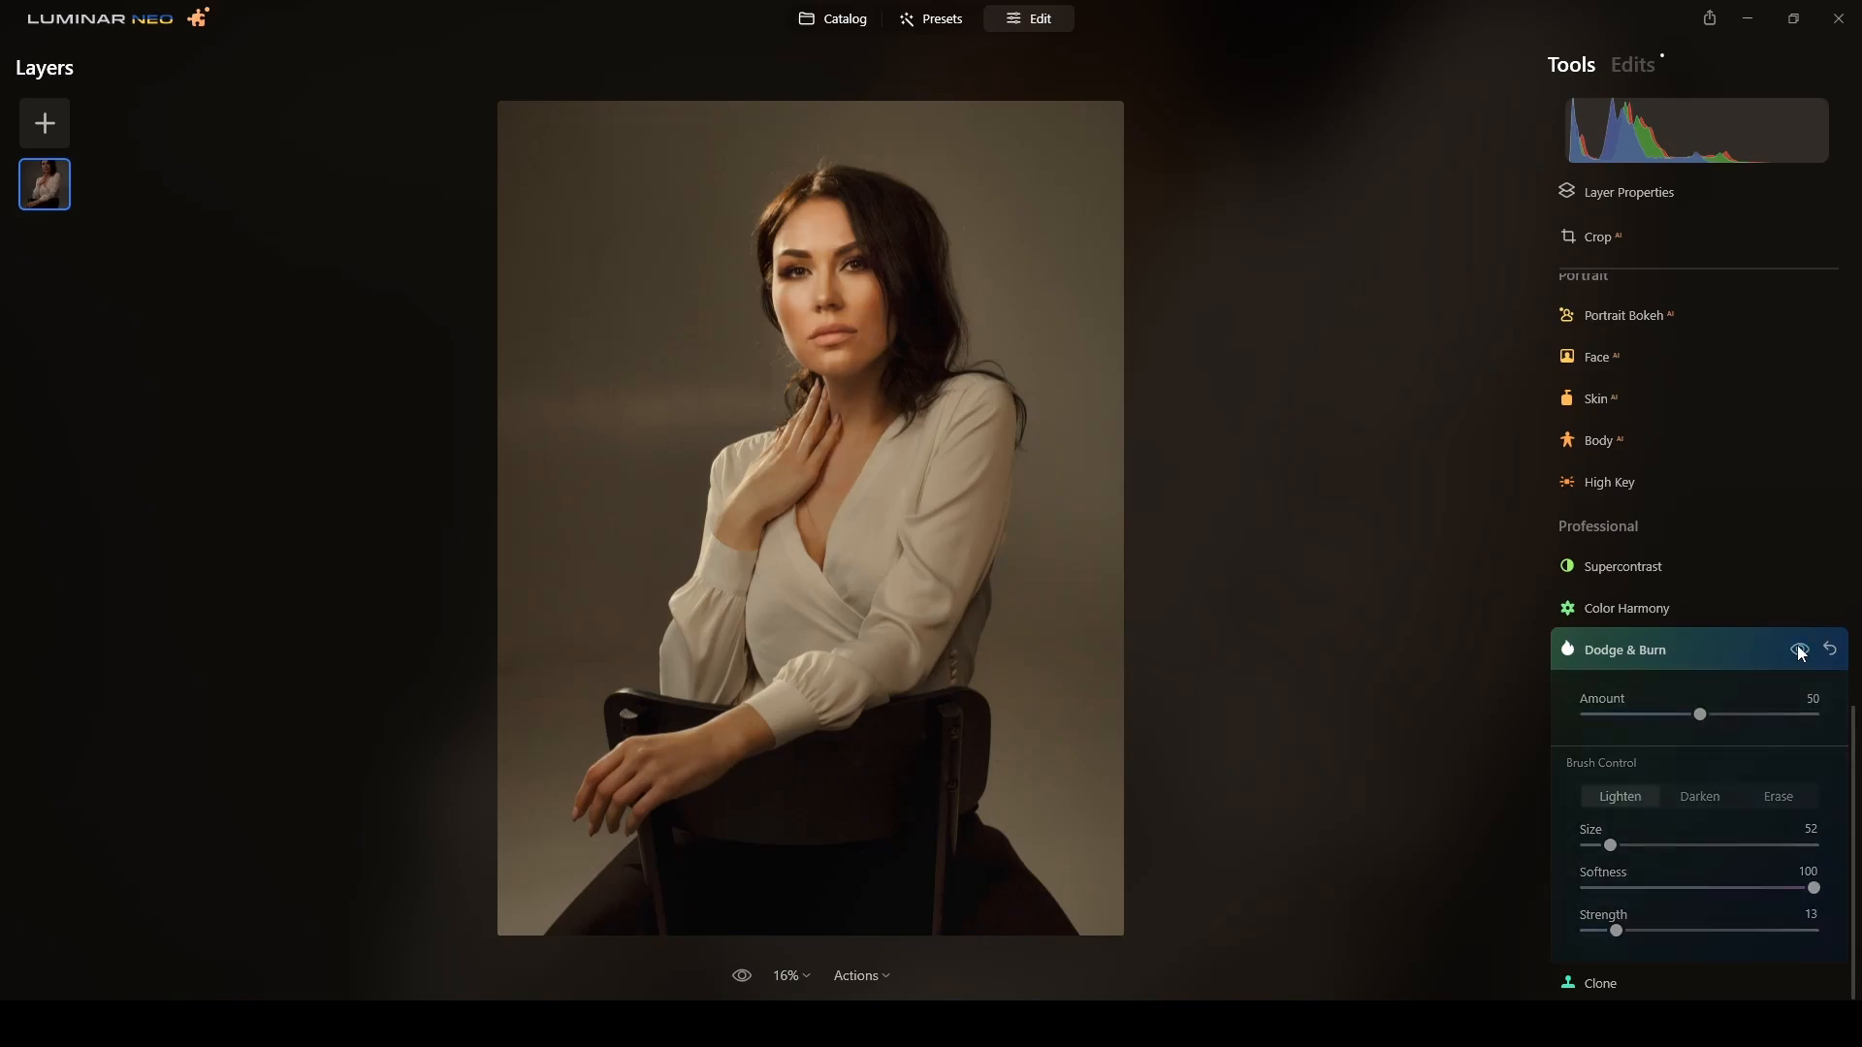
click(1801, 651)
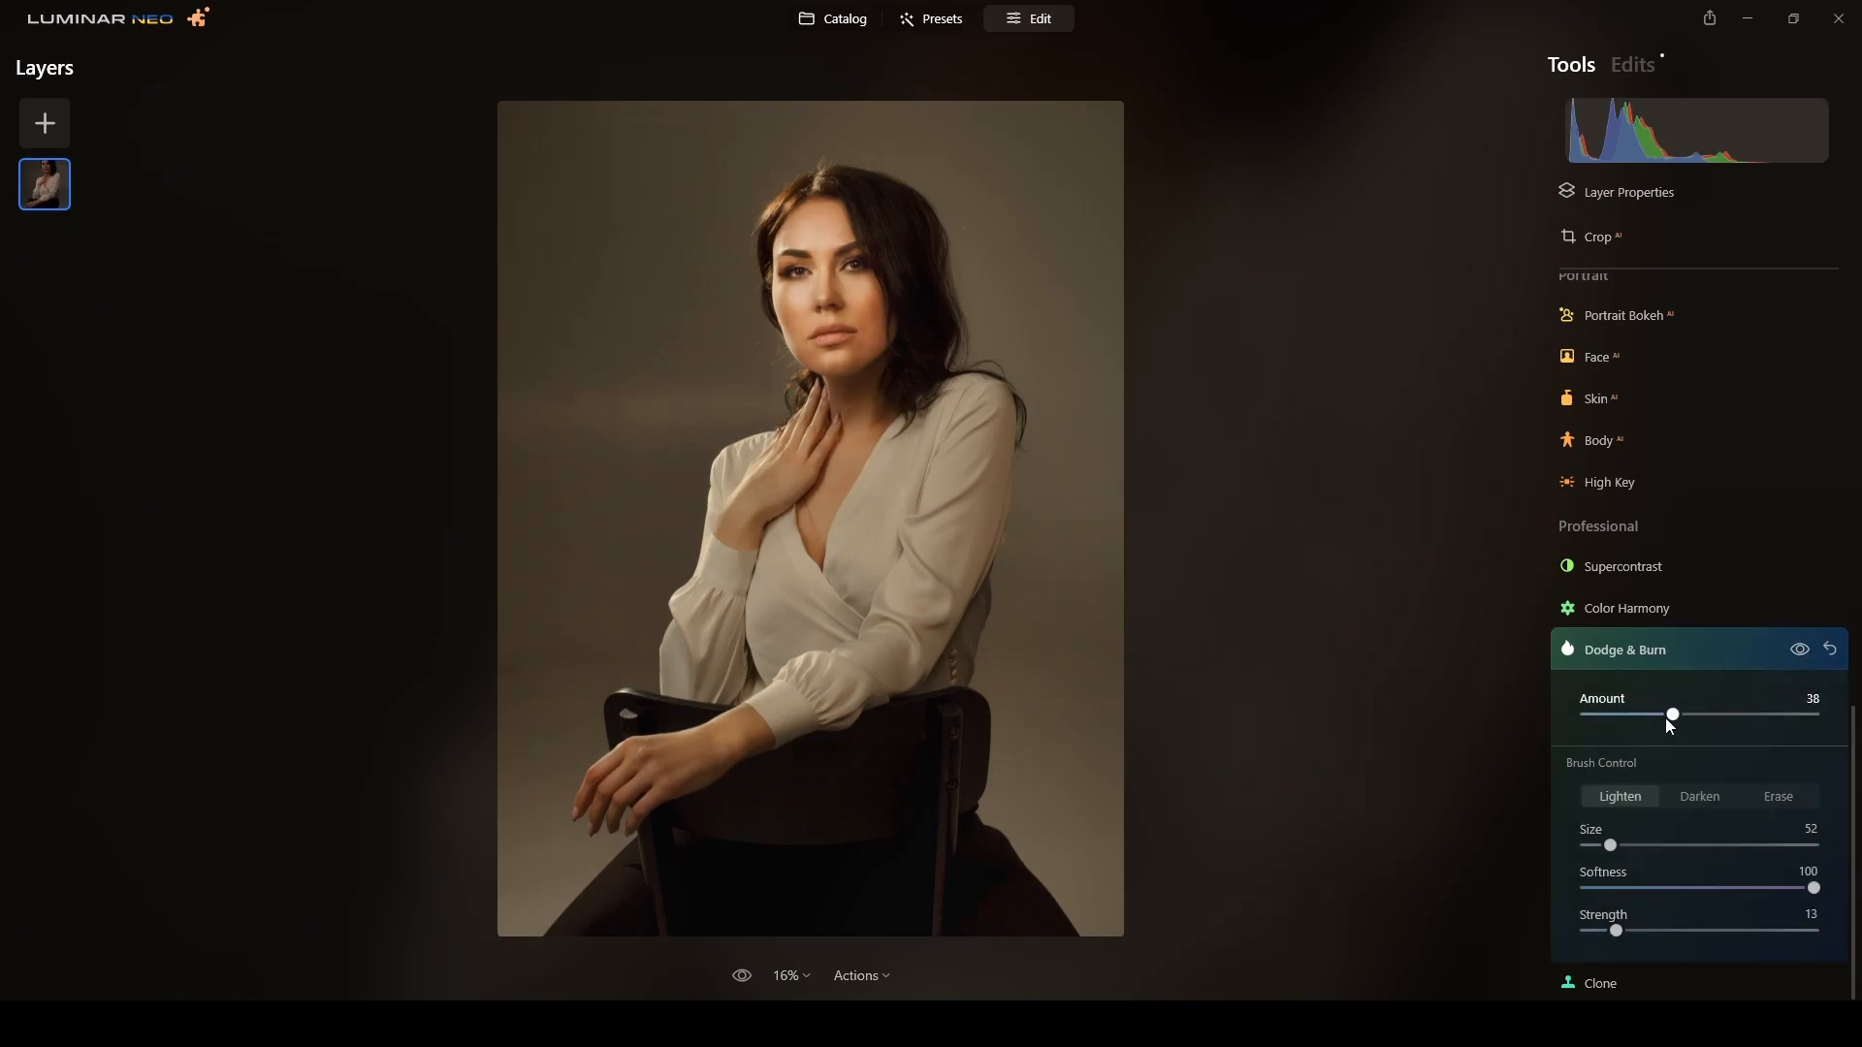
- Lower the Dodge & Burn Amount to about 40, close the tool and compare the edited portrait with the original
mouse_move(1672, 715)
mouse_down()
mouse_move(1696, 716)
mouse_move(1621, 720)
mouse_move(1680, 718)
mouse_up()
click(1668, 650)
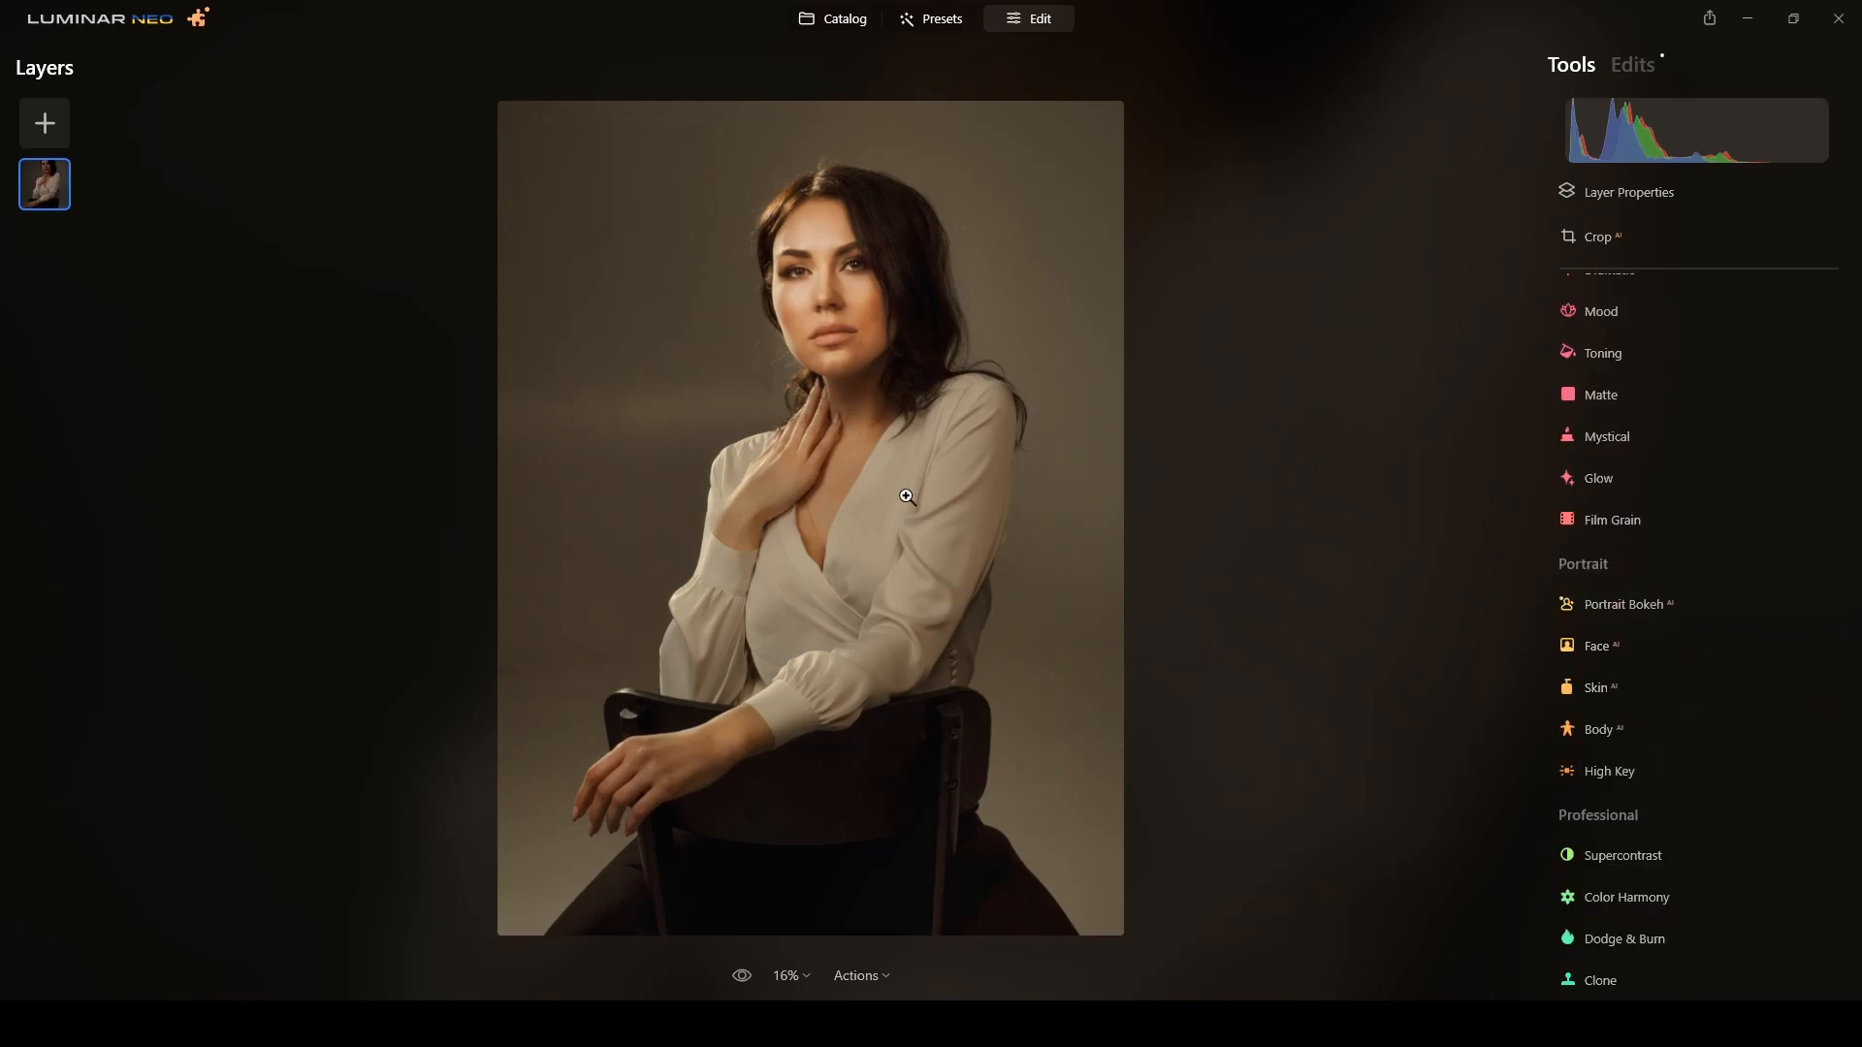
click(745, 977)
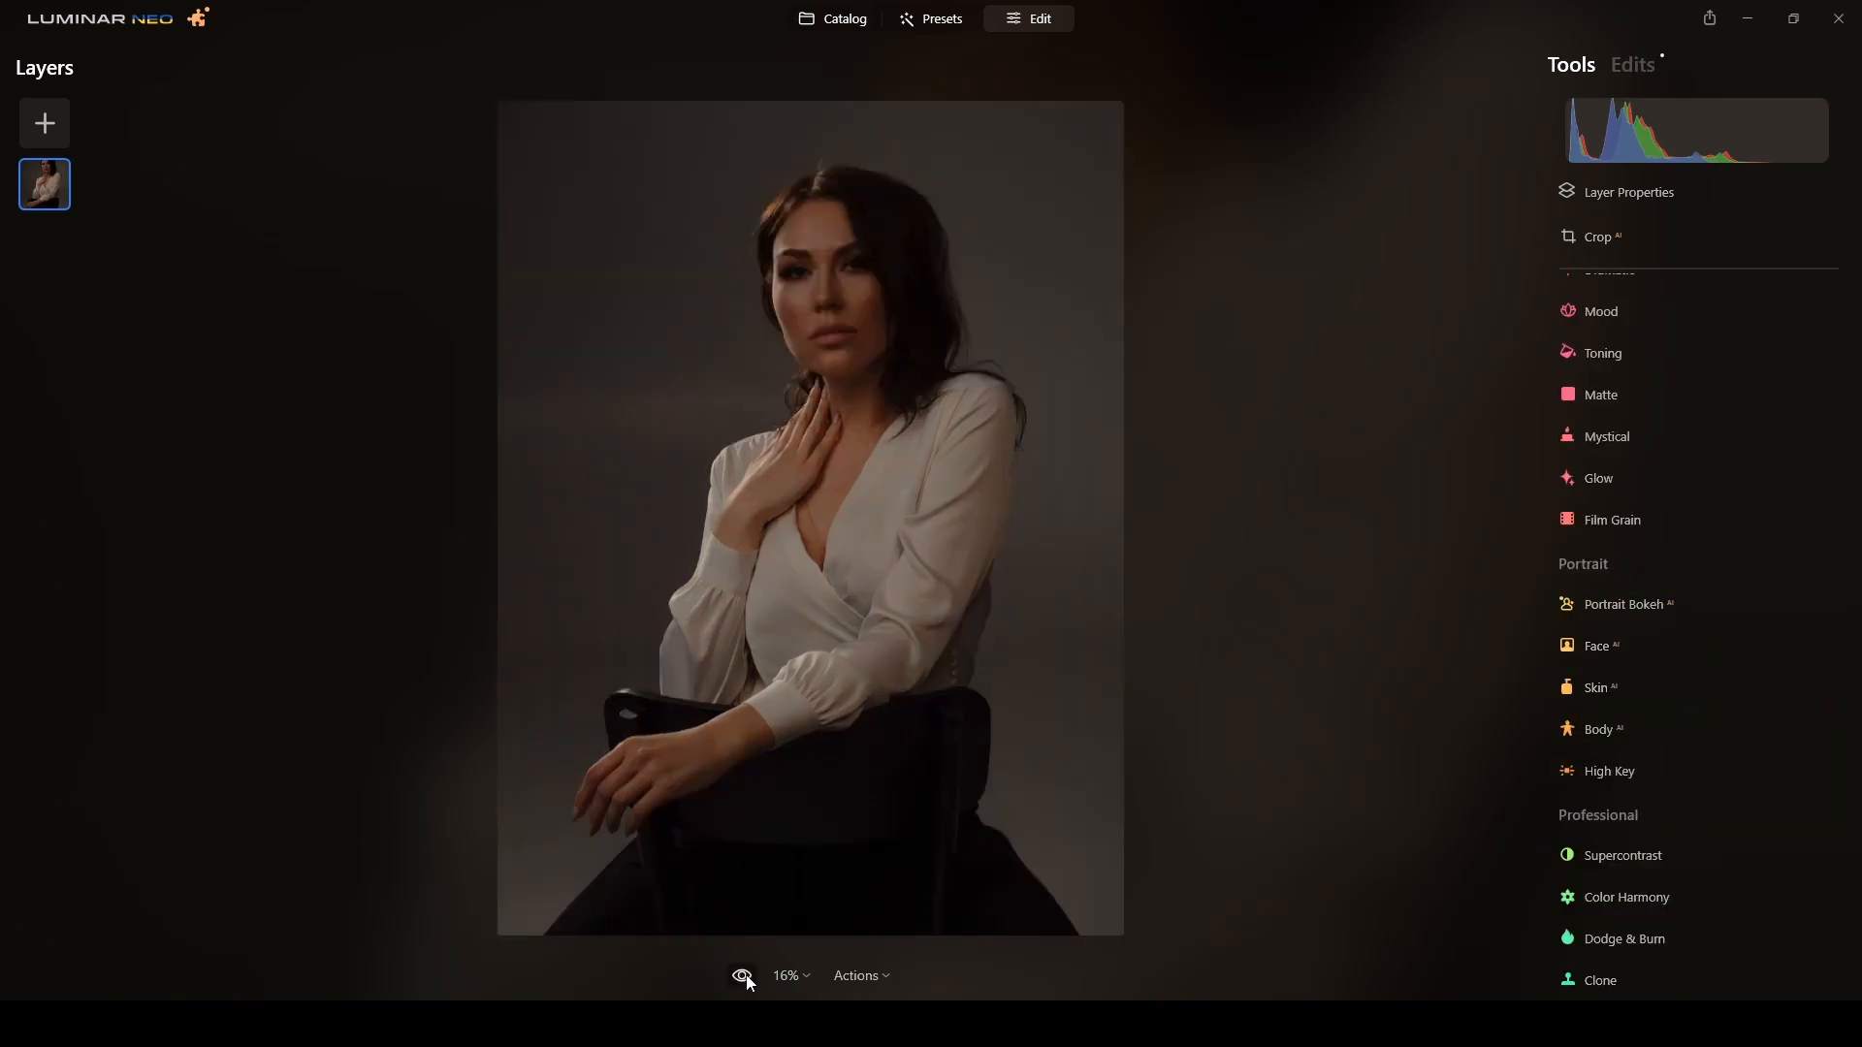
click(744, 980)
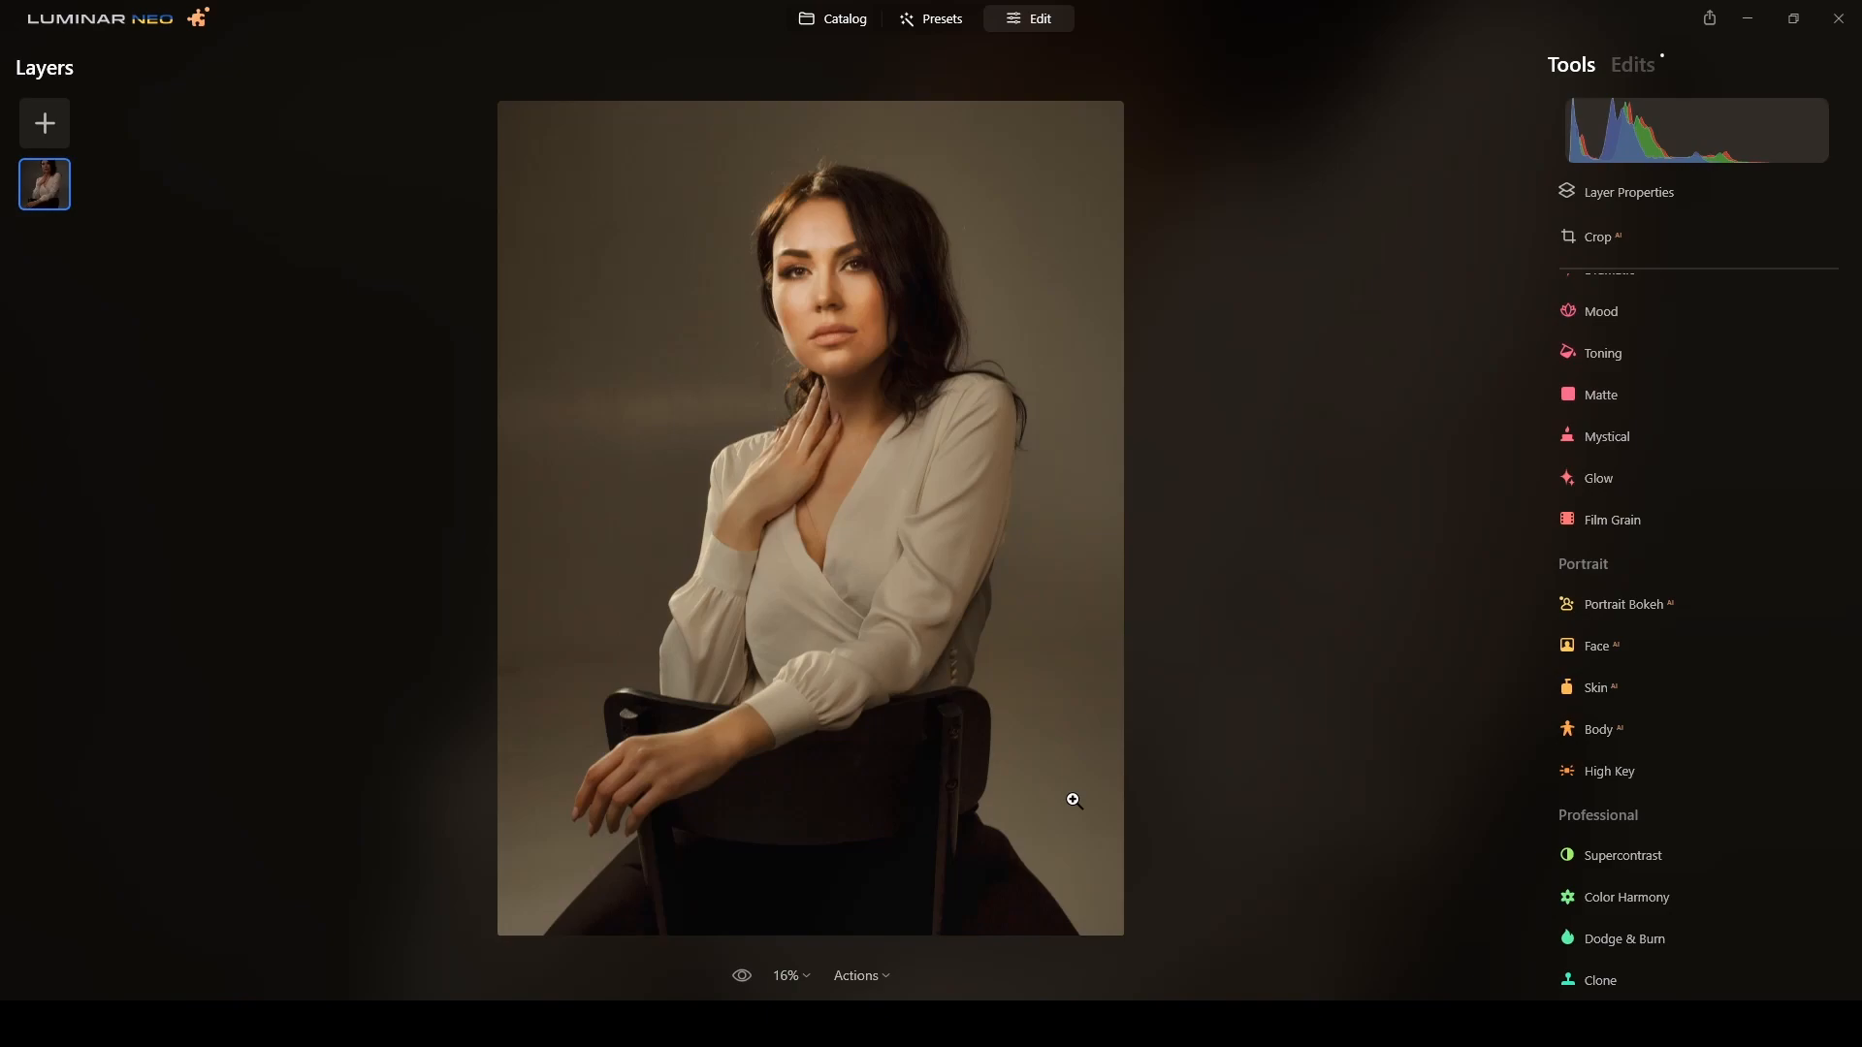
- Darken the edges of the portrait with a negative Vignette Amount
scroll(1684, 530, up, 8)
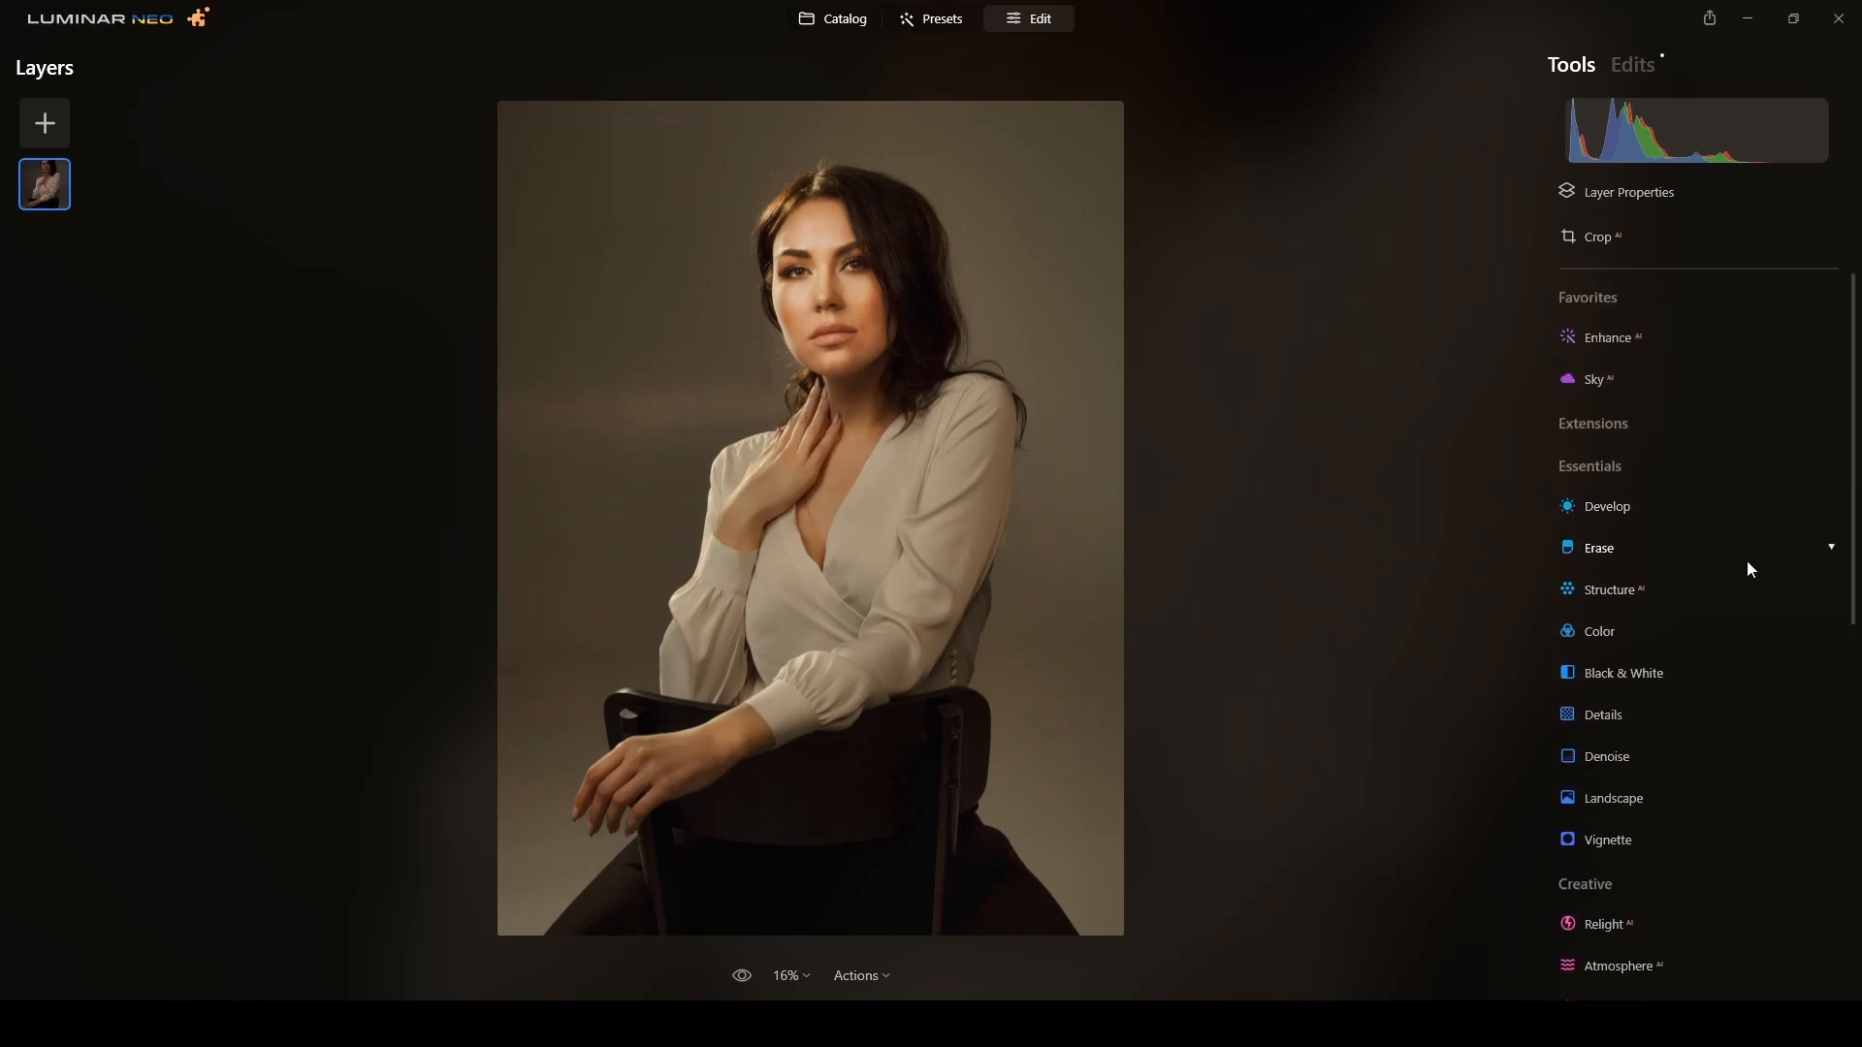
click(1642, 838)
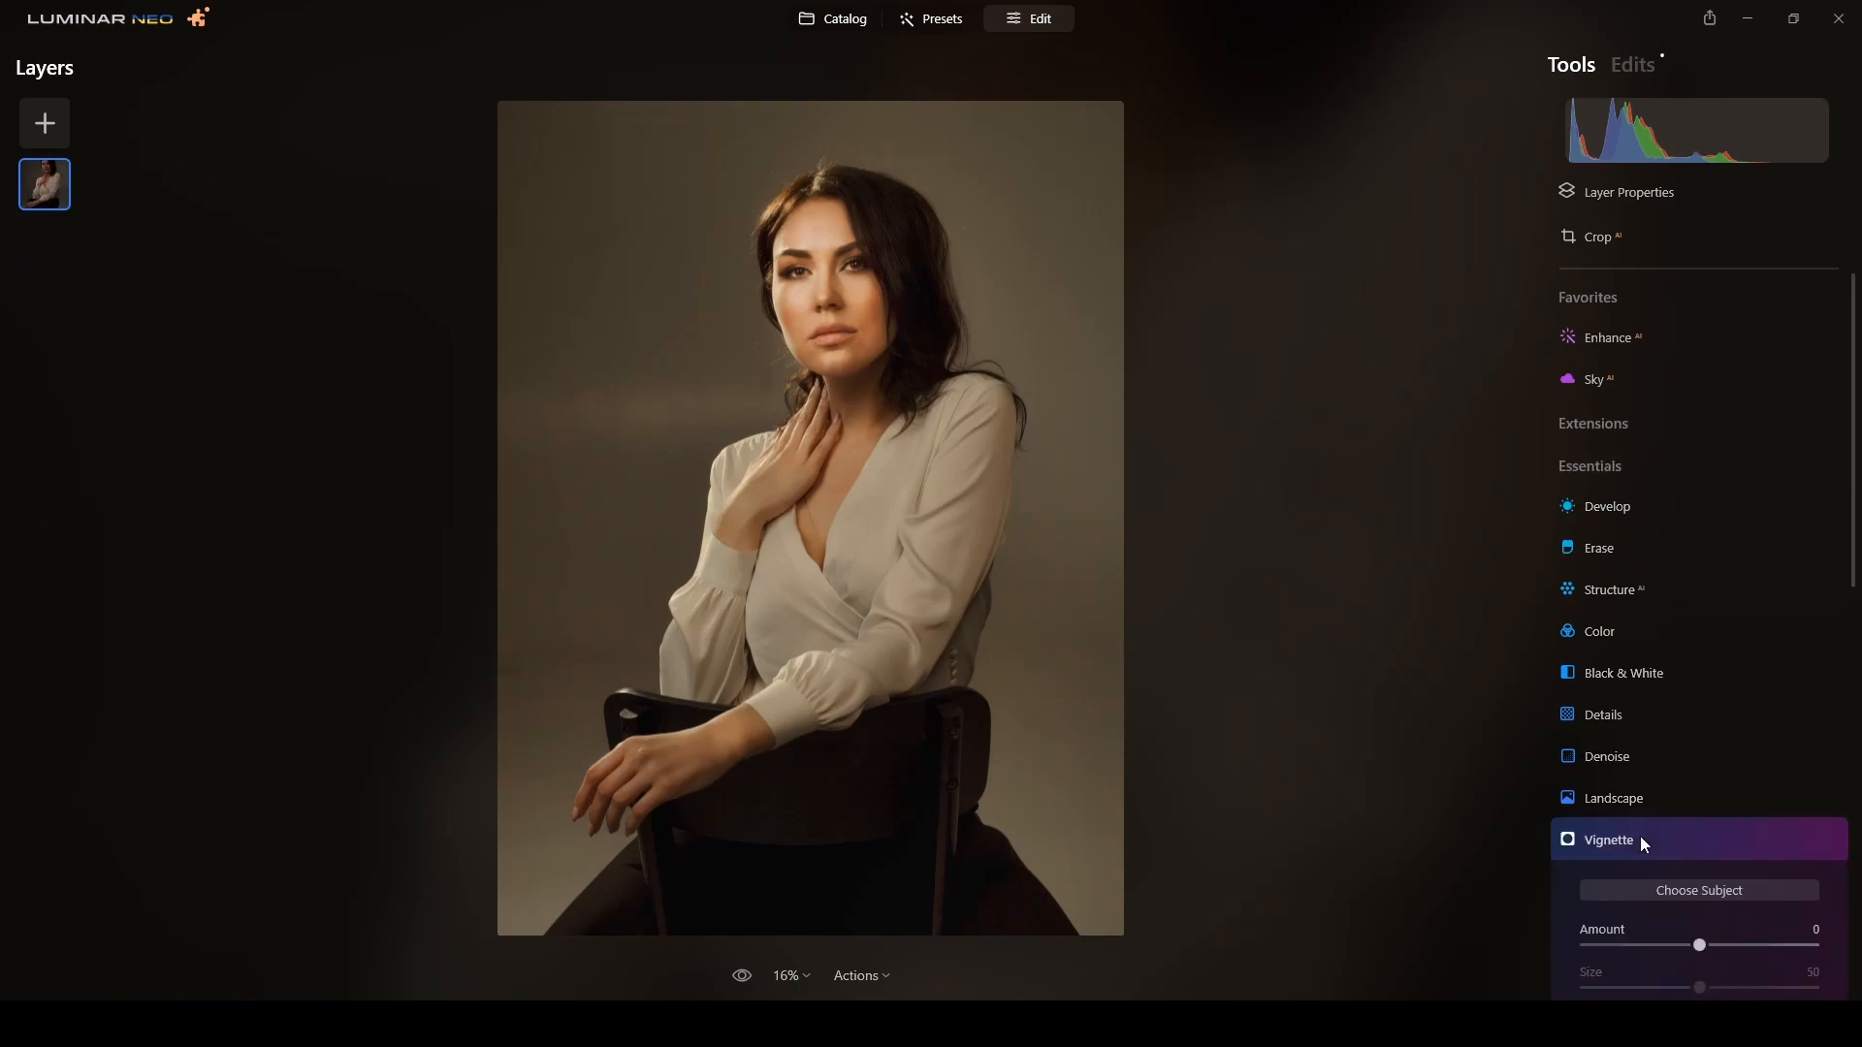
drag(1702, 857, 1611, 867)
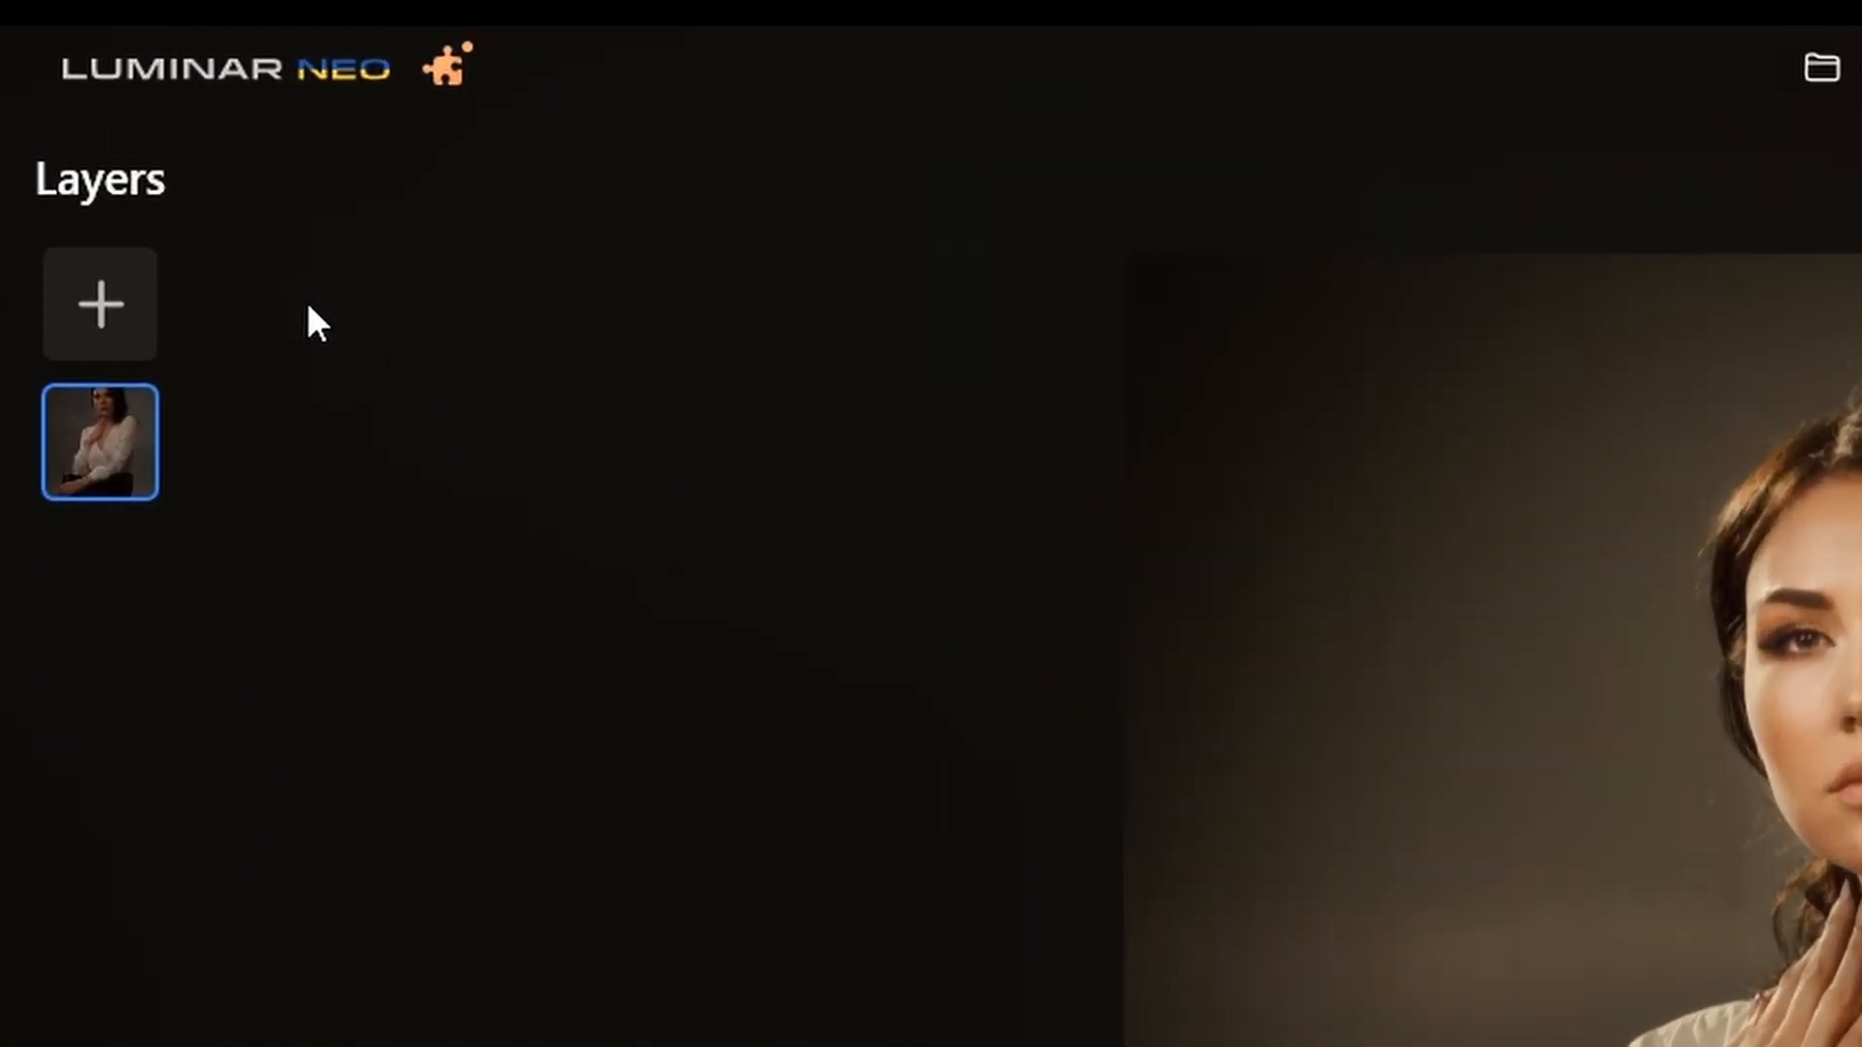
- Add the dark golden-brown texture from My Images as a new layer and rotate it about 90 degrees to portrait orientation
click(97, 301)
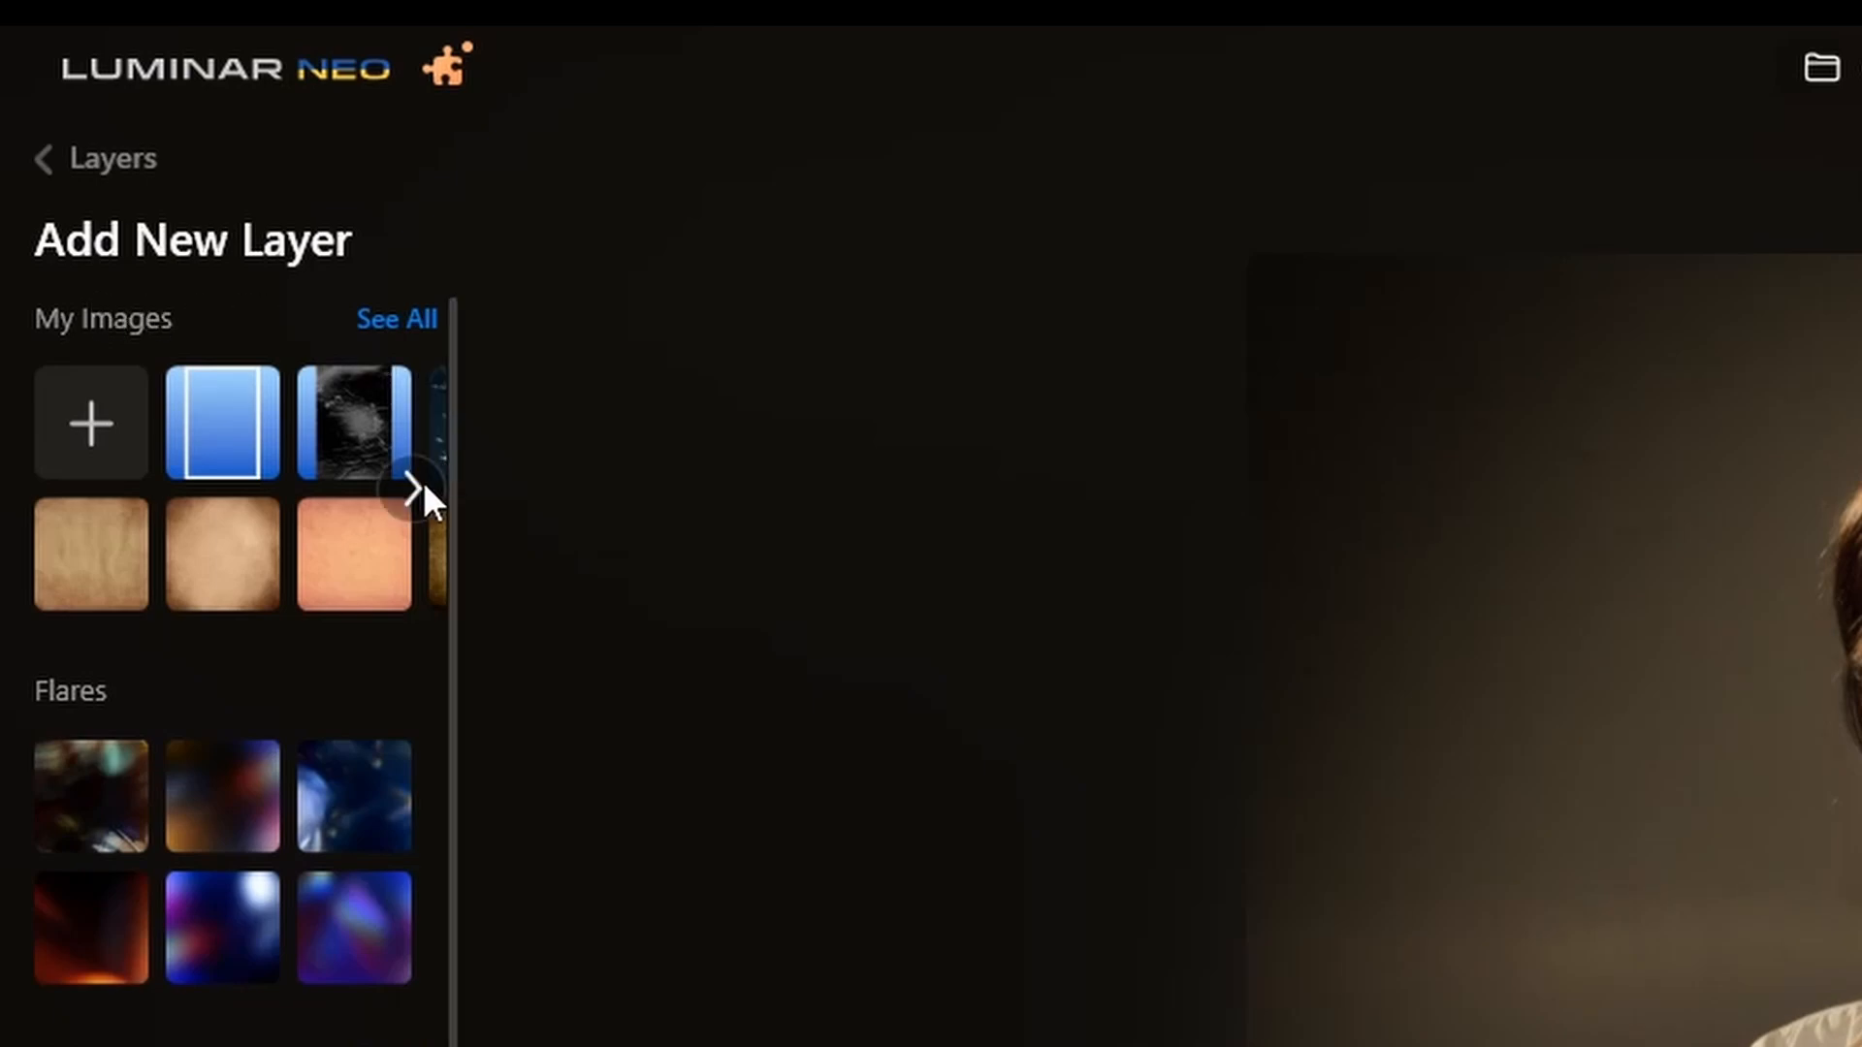
click(423, 482)
click(423, 483)
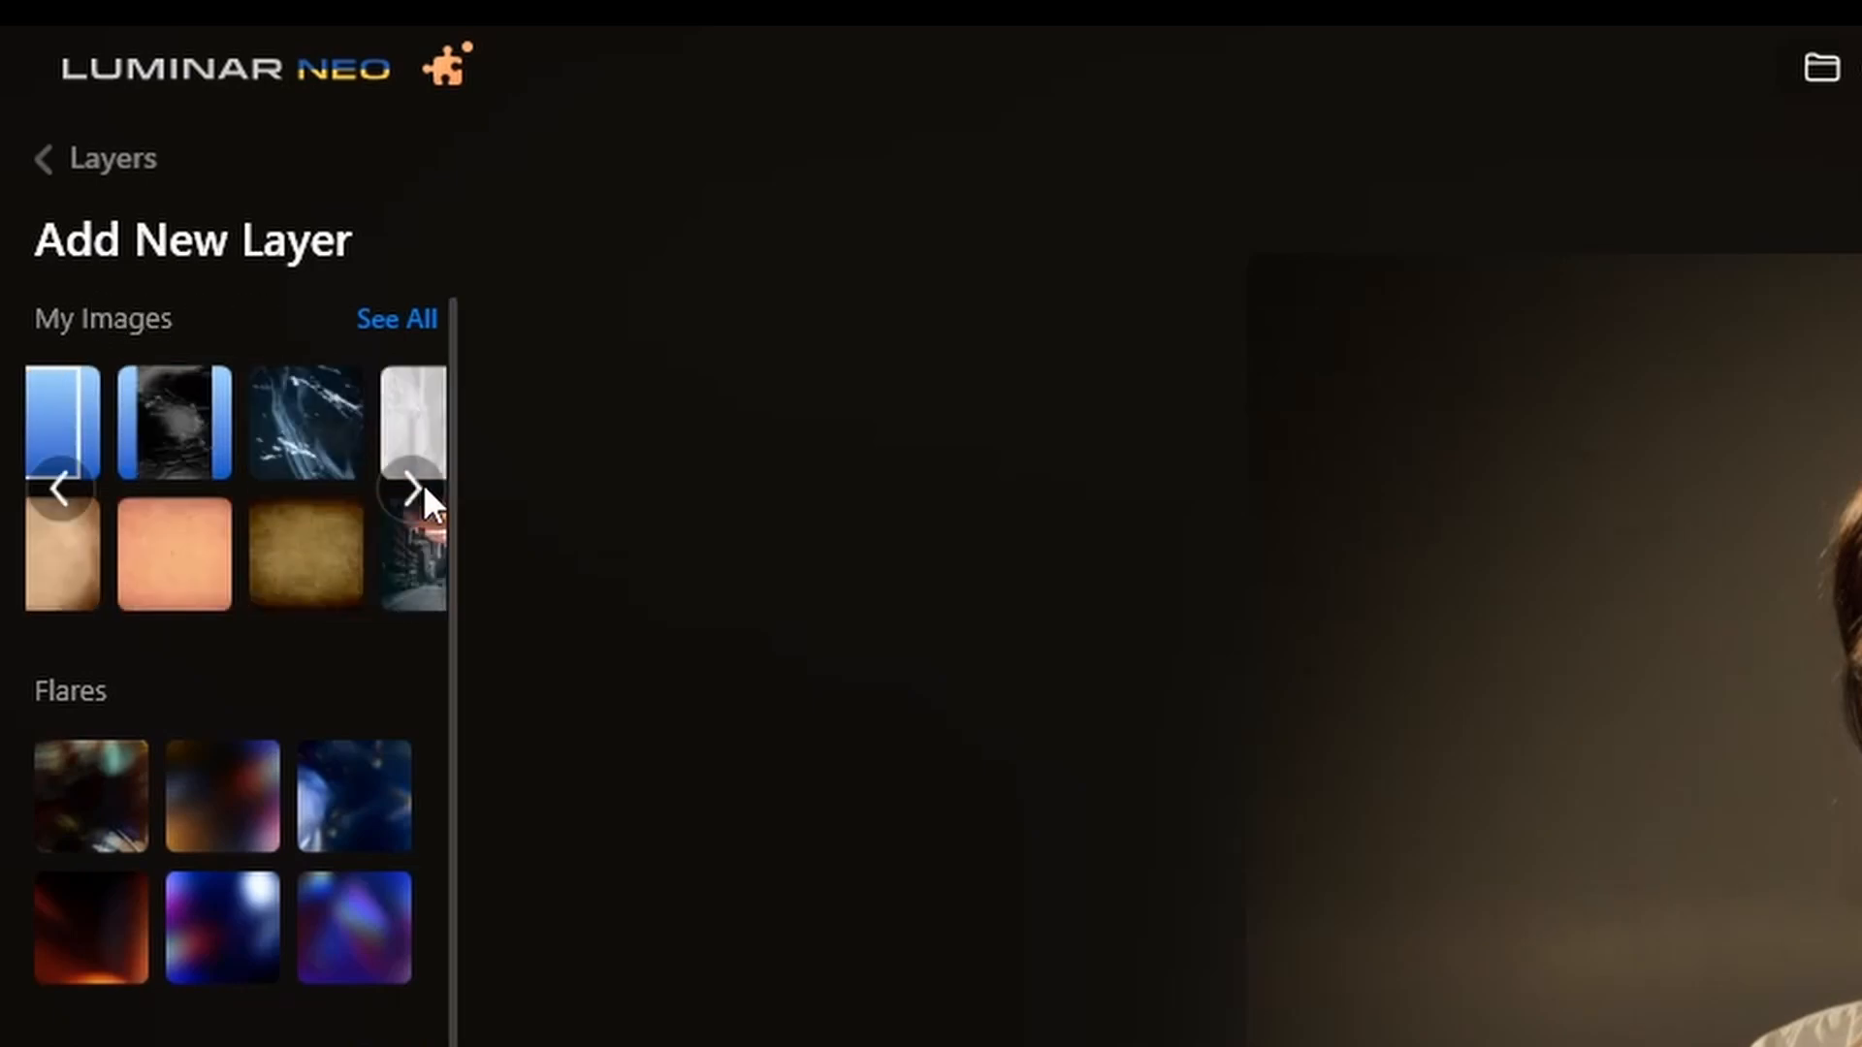
click(306, 566)
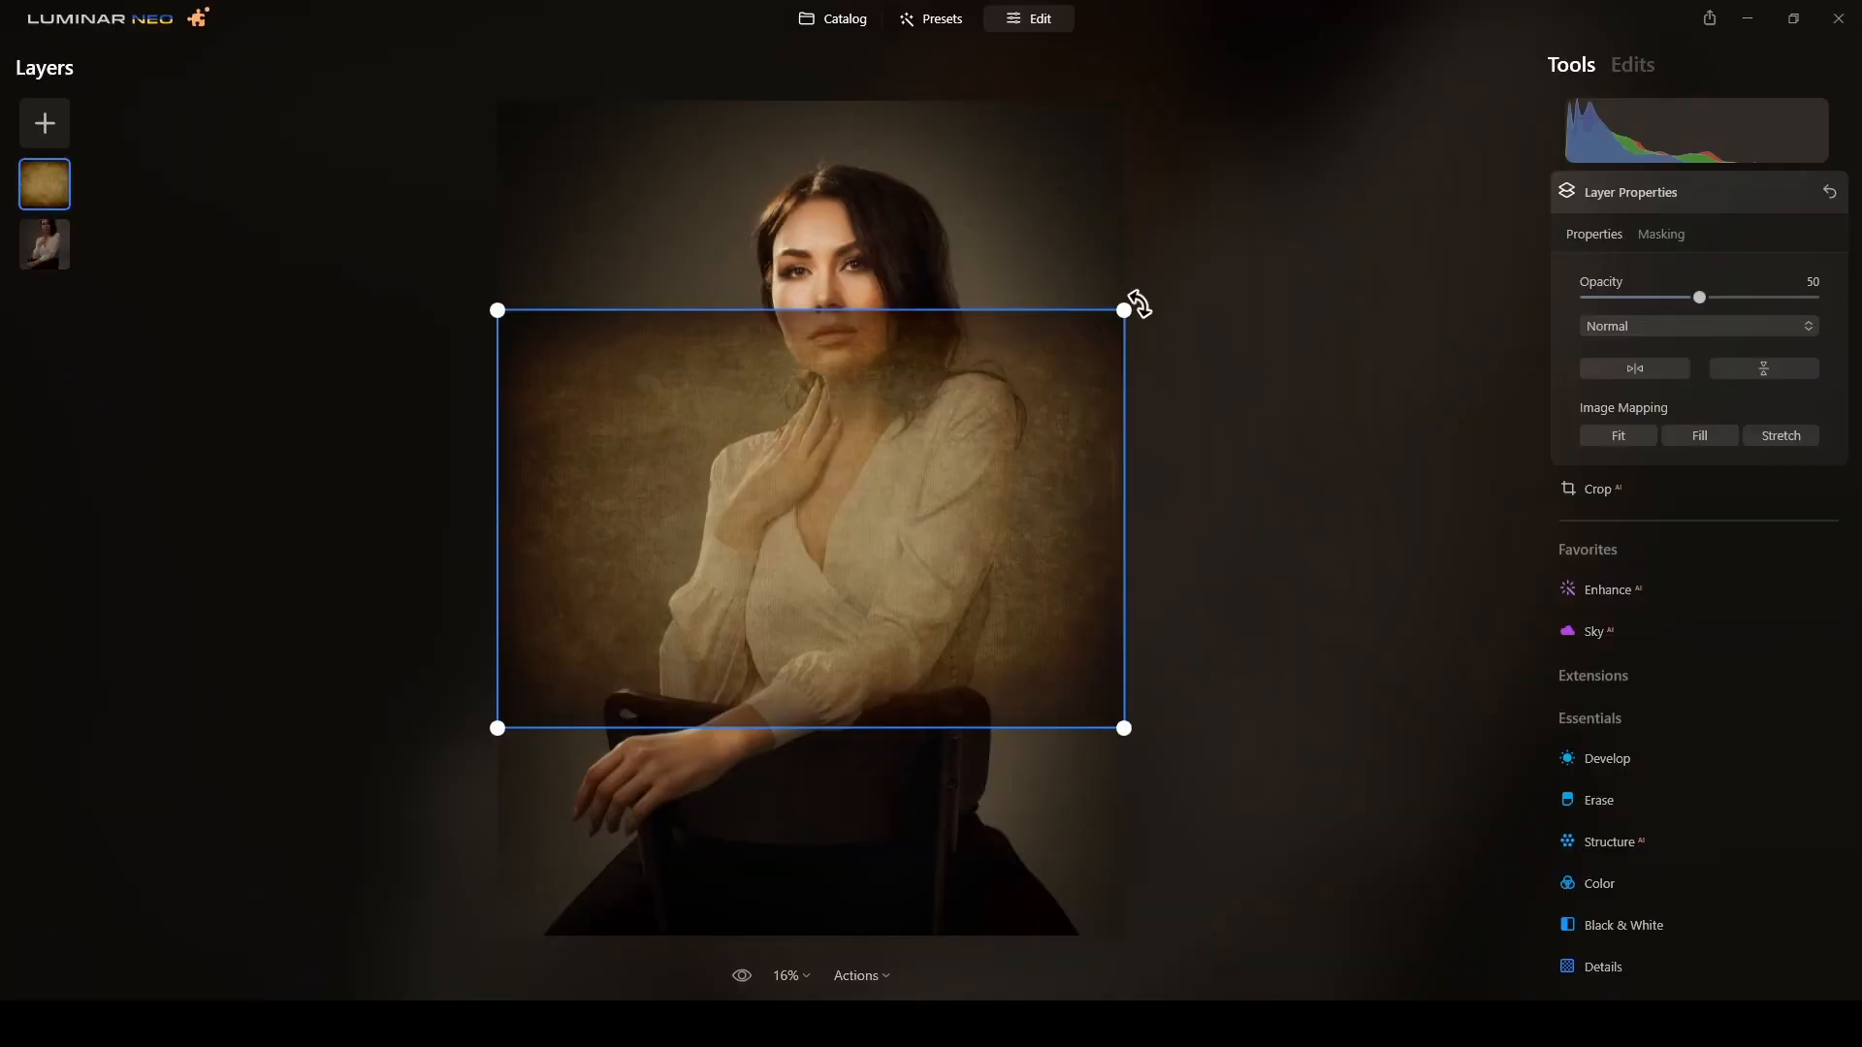
drag(1140, 303, 921, 688)
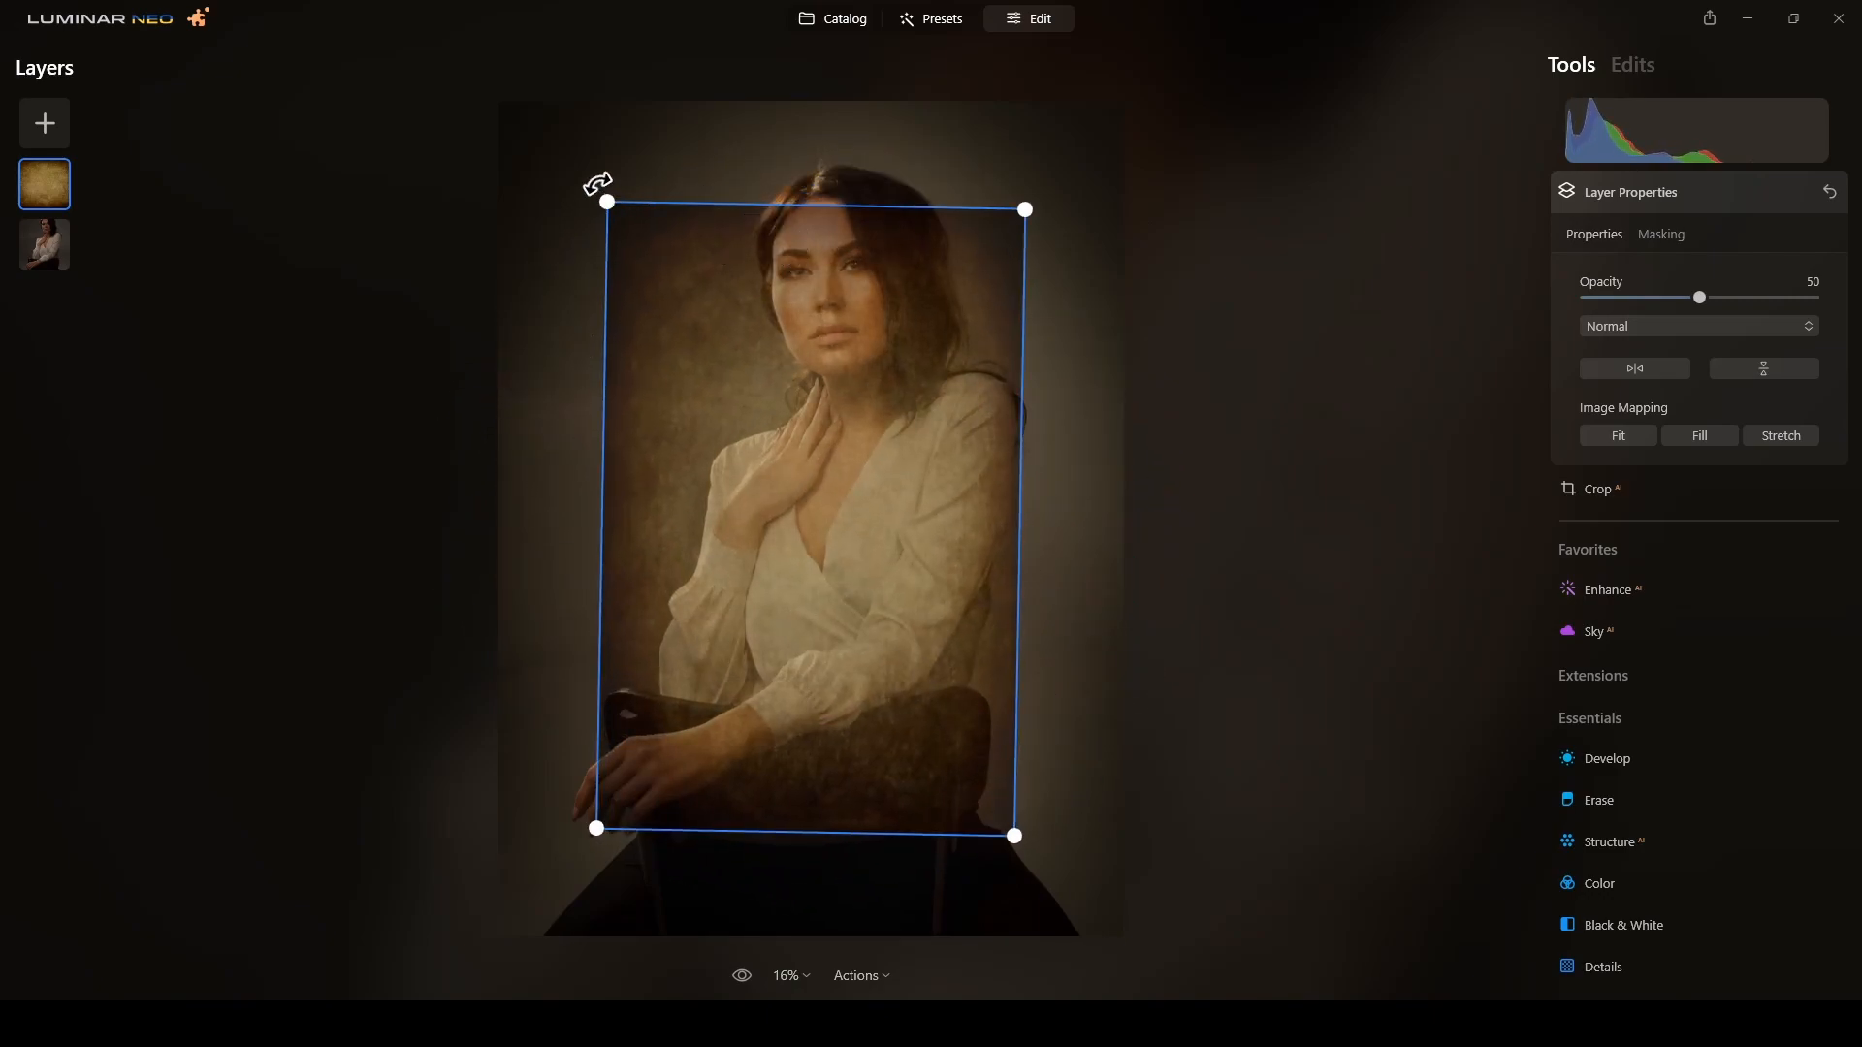
- Straighten the texture layer and enlarge it beyond all four edges so that it covers the whole portrait
drag(595, 183, 591, 207)
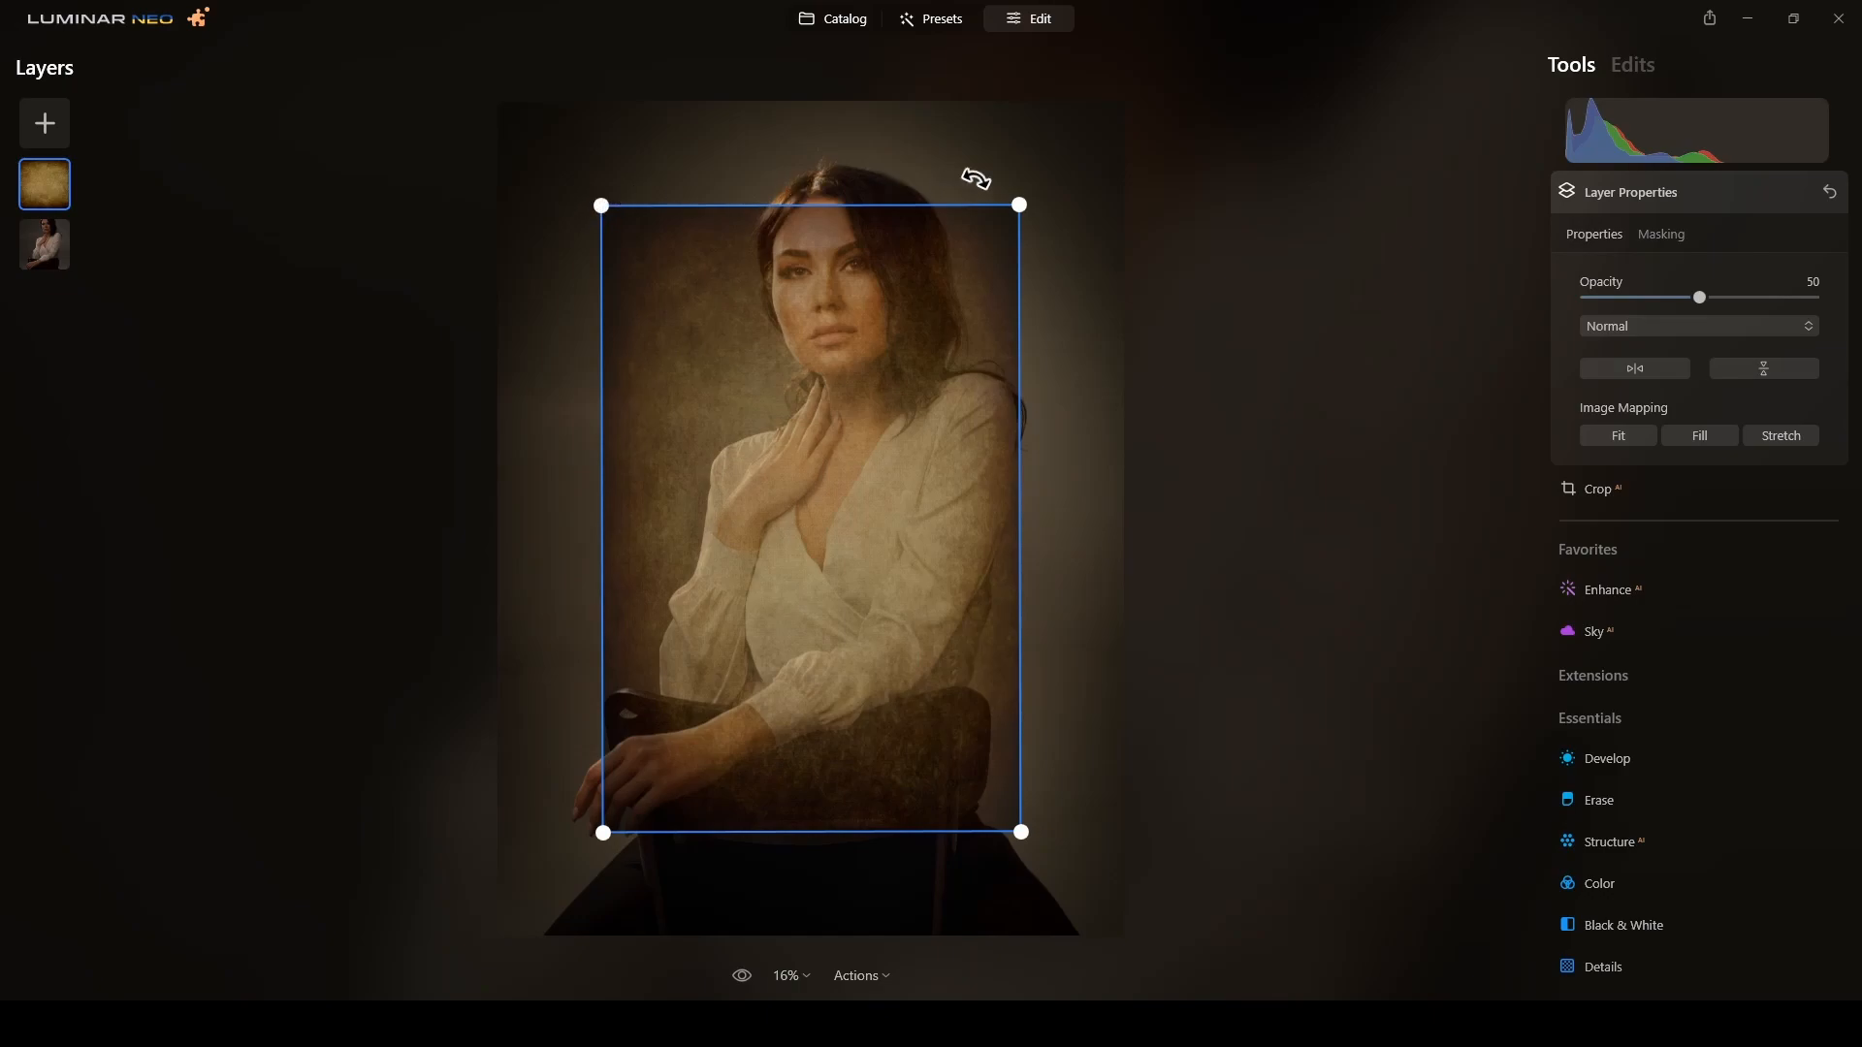
drag(977, 178, 1002, 175)
drag(598, 214, 462, 104)
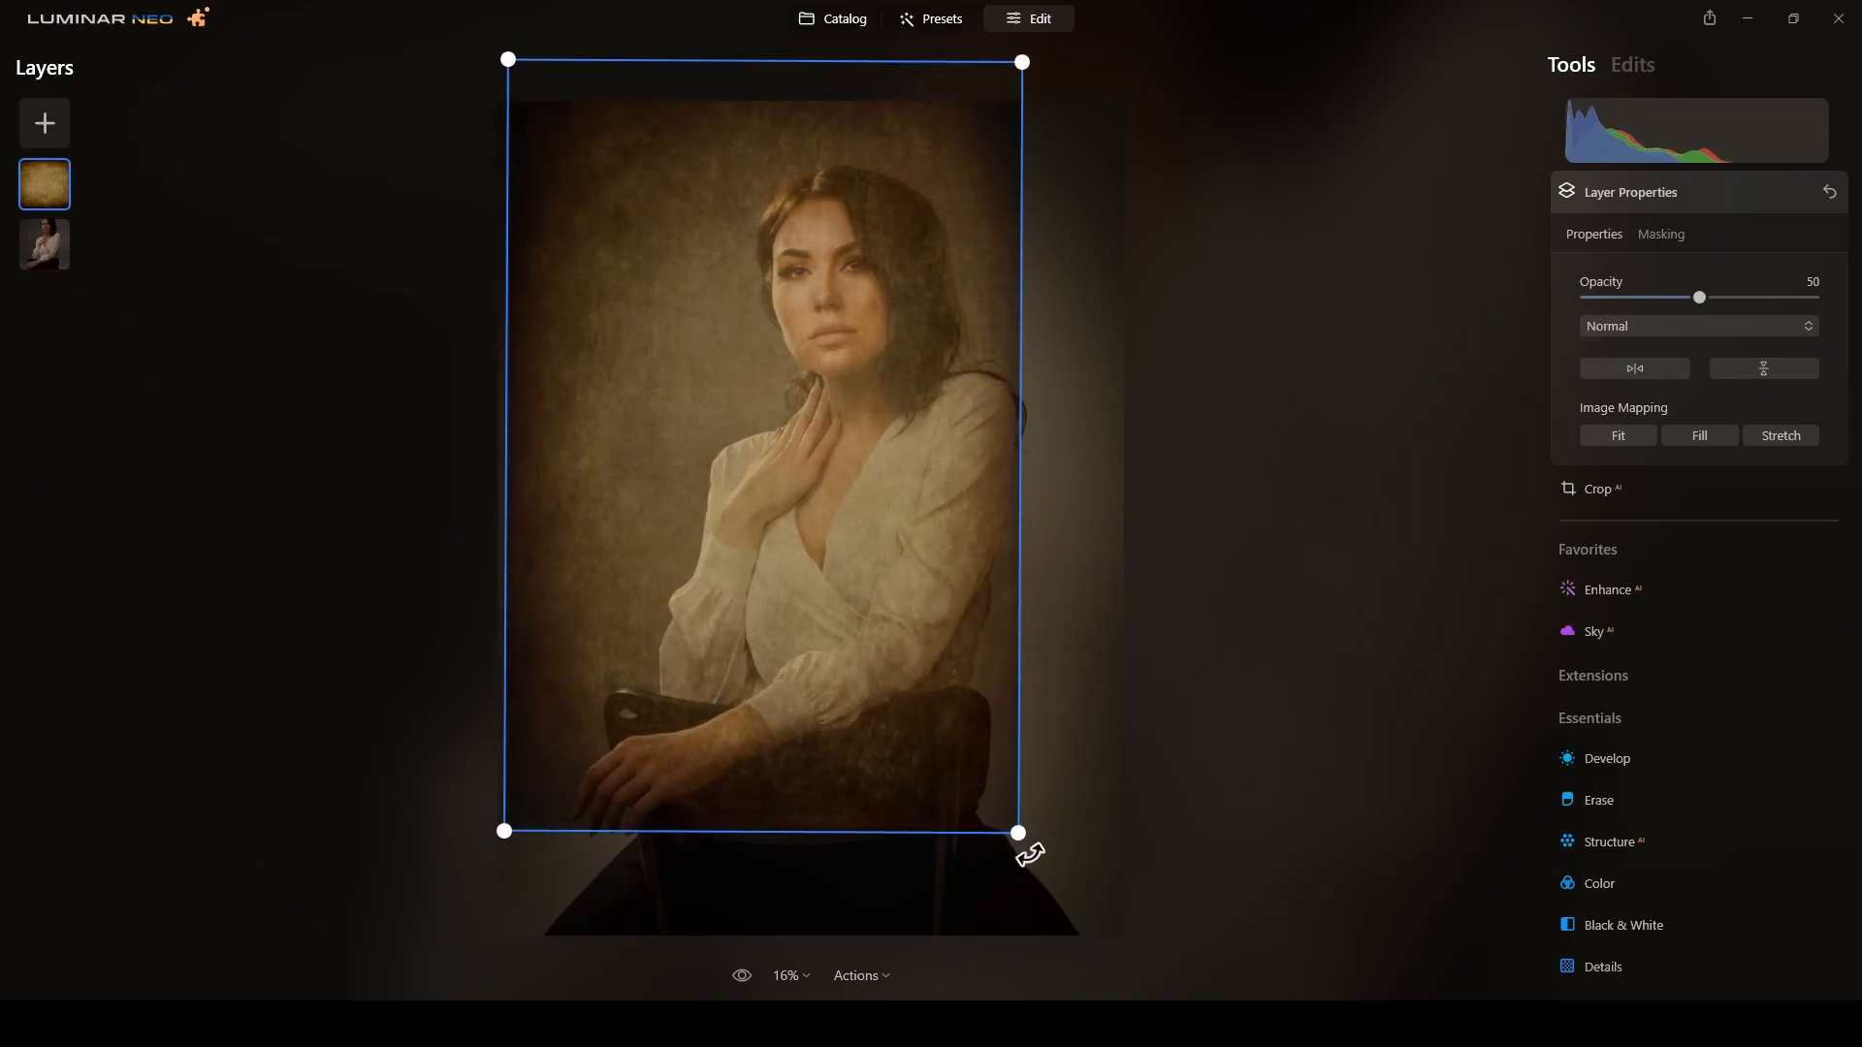
drag(1021, 835, 1178, 990)
drag(1031, 765, 1031, 759)
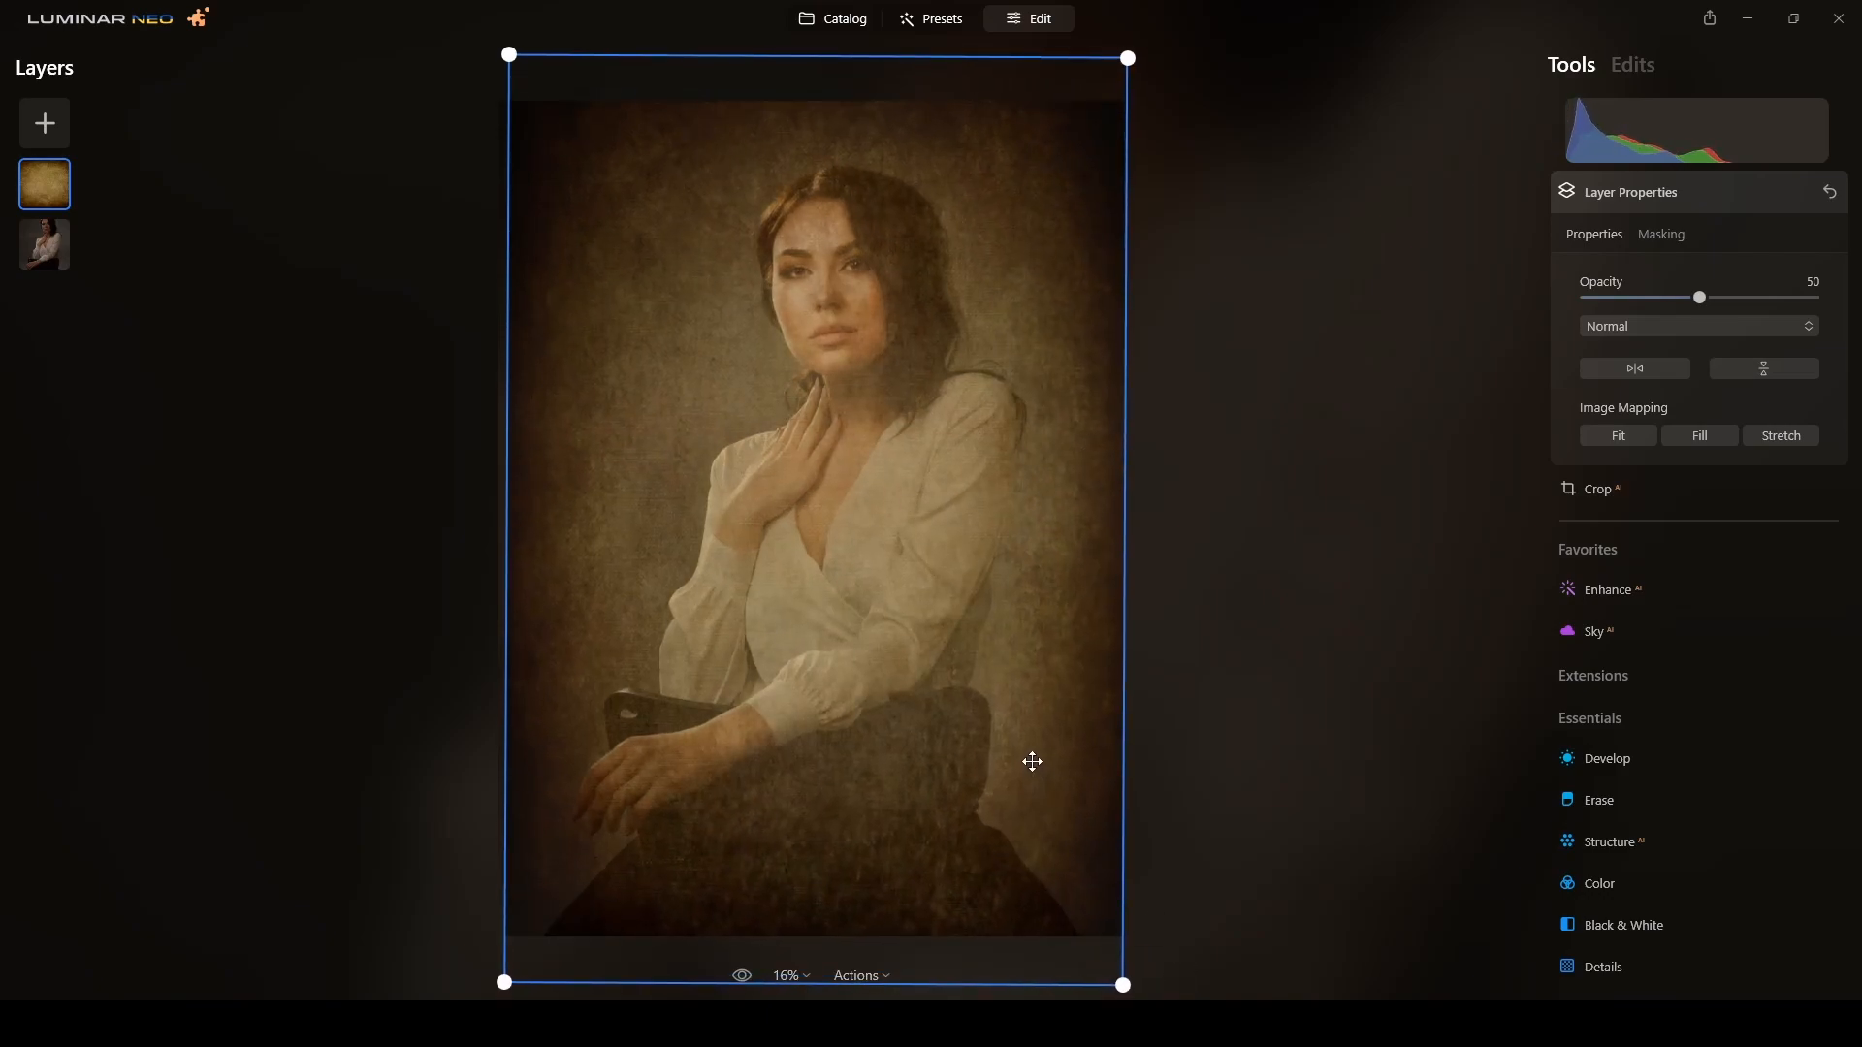
drag(1122, 622, 1141, 624)
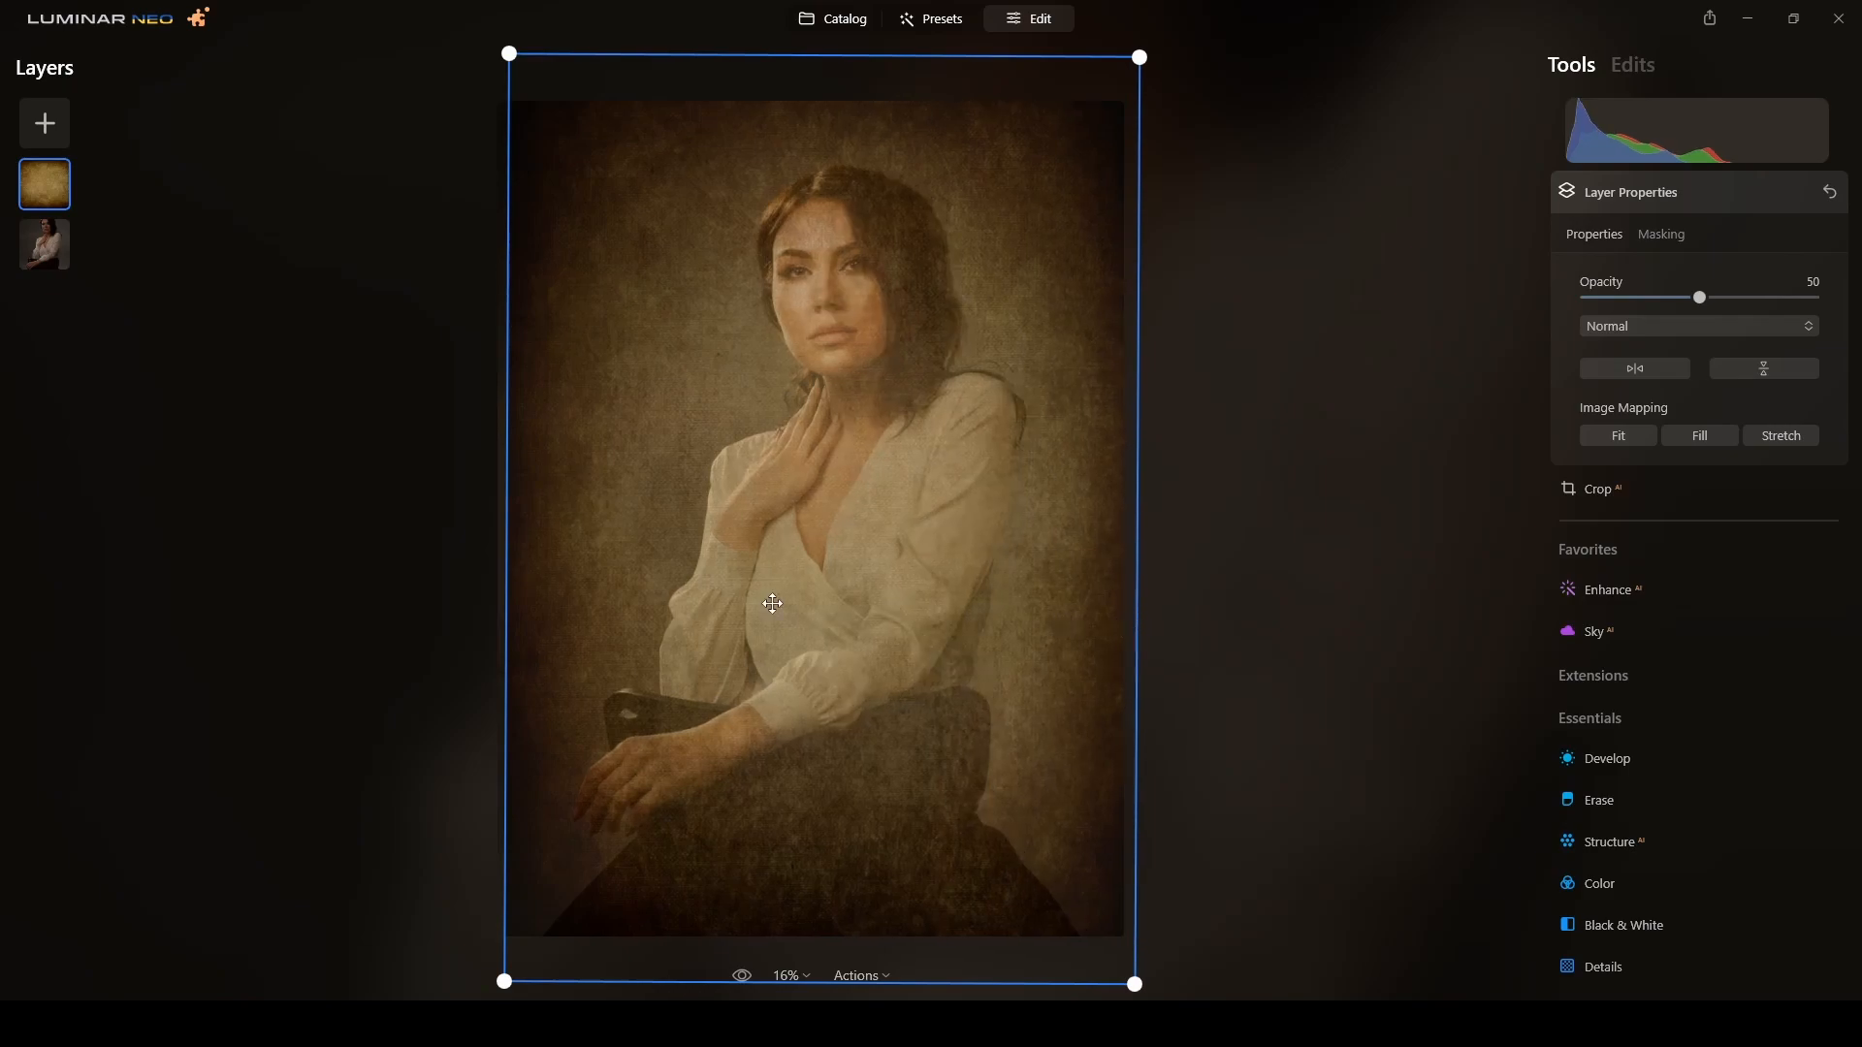
drag(506, 562, 489, 561)
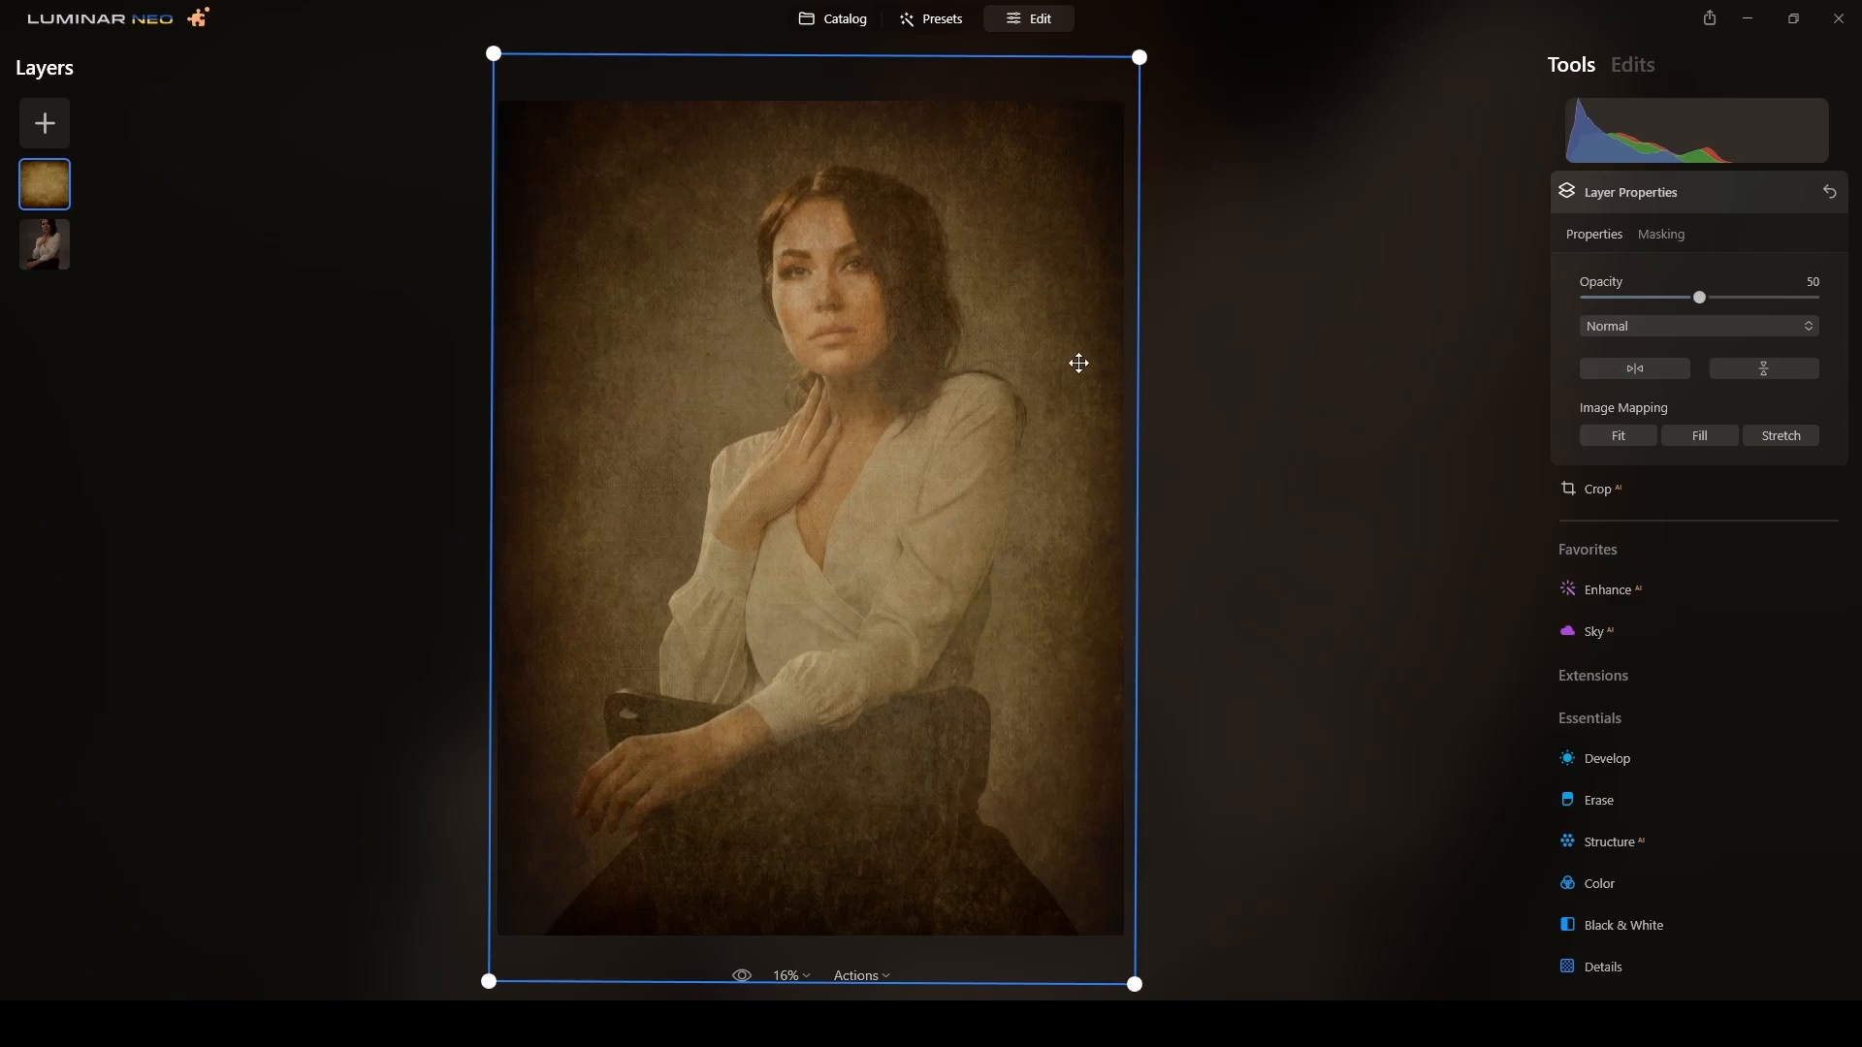
- Blend the texture layer in Soft Light mode at 100 opacity and inspect its effect on the face up close
click(1707, 326)
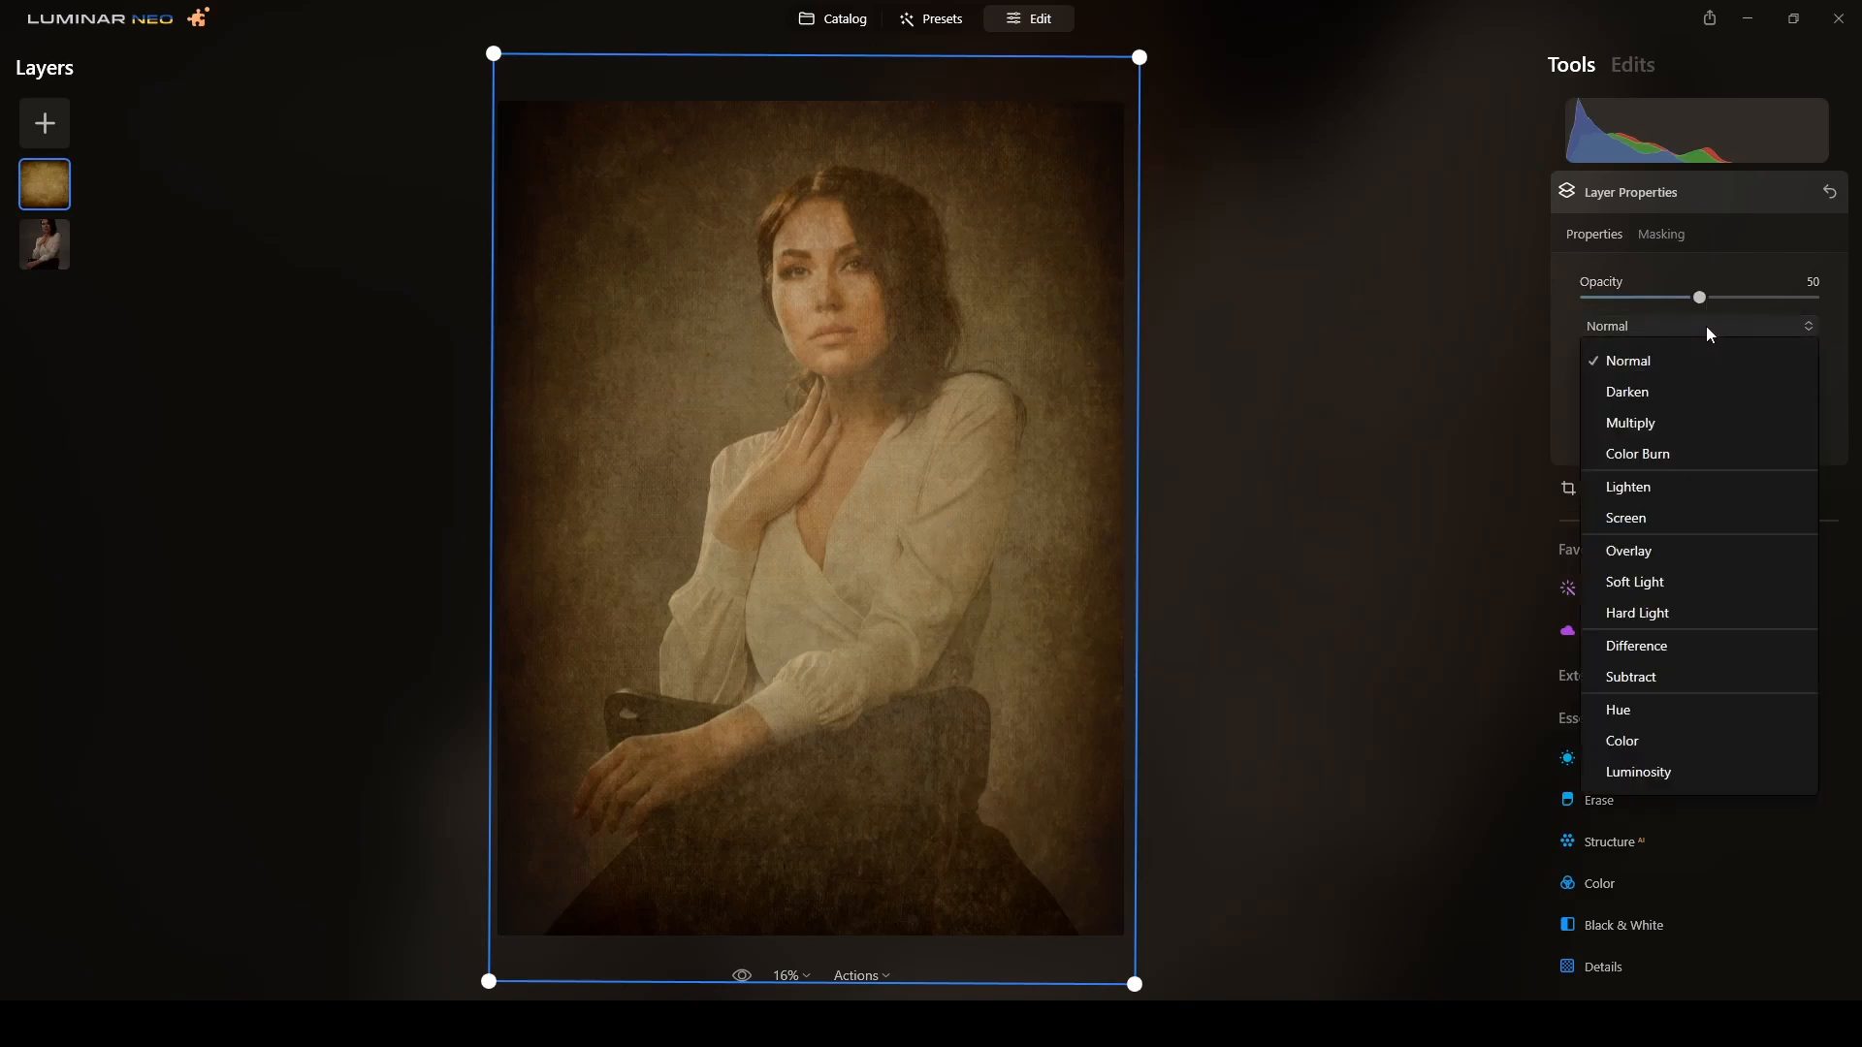
click(1684, 584)
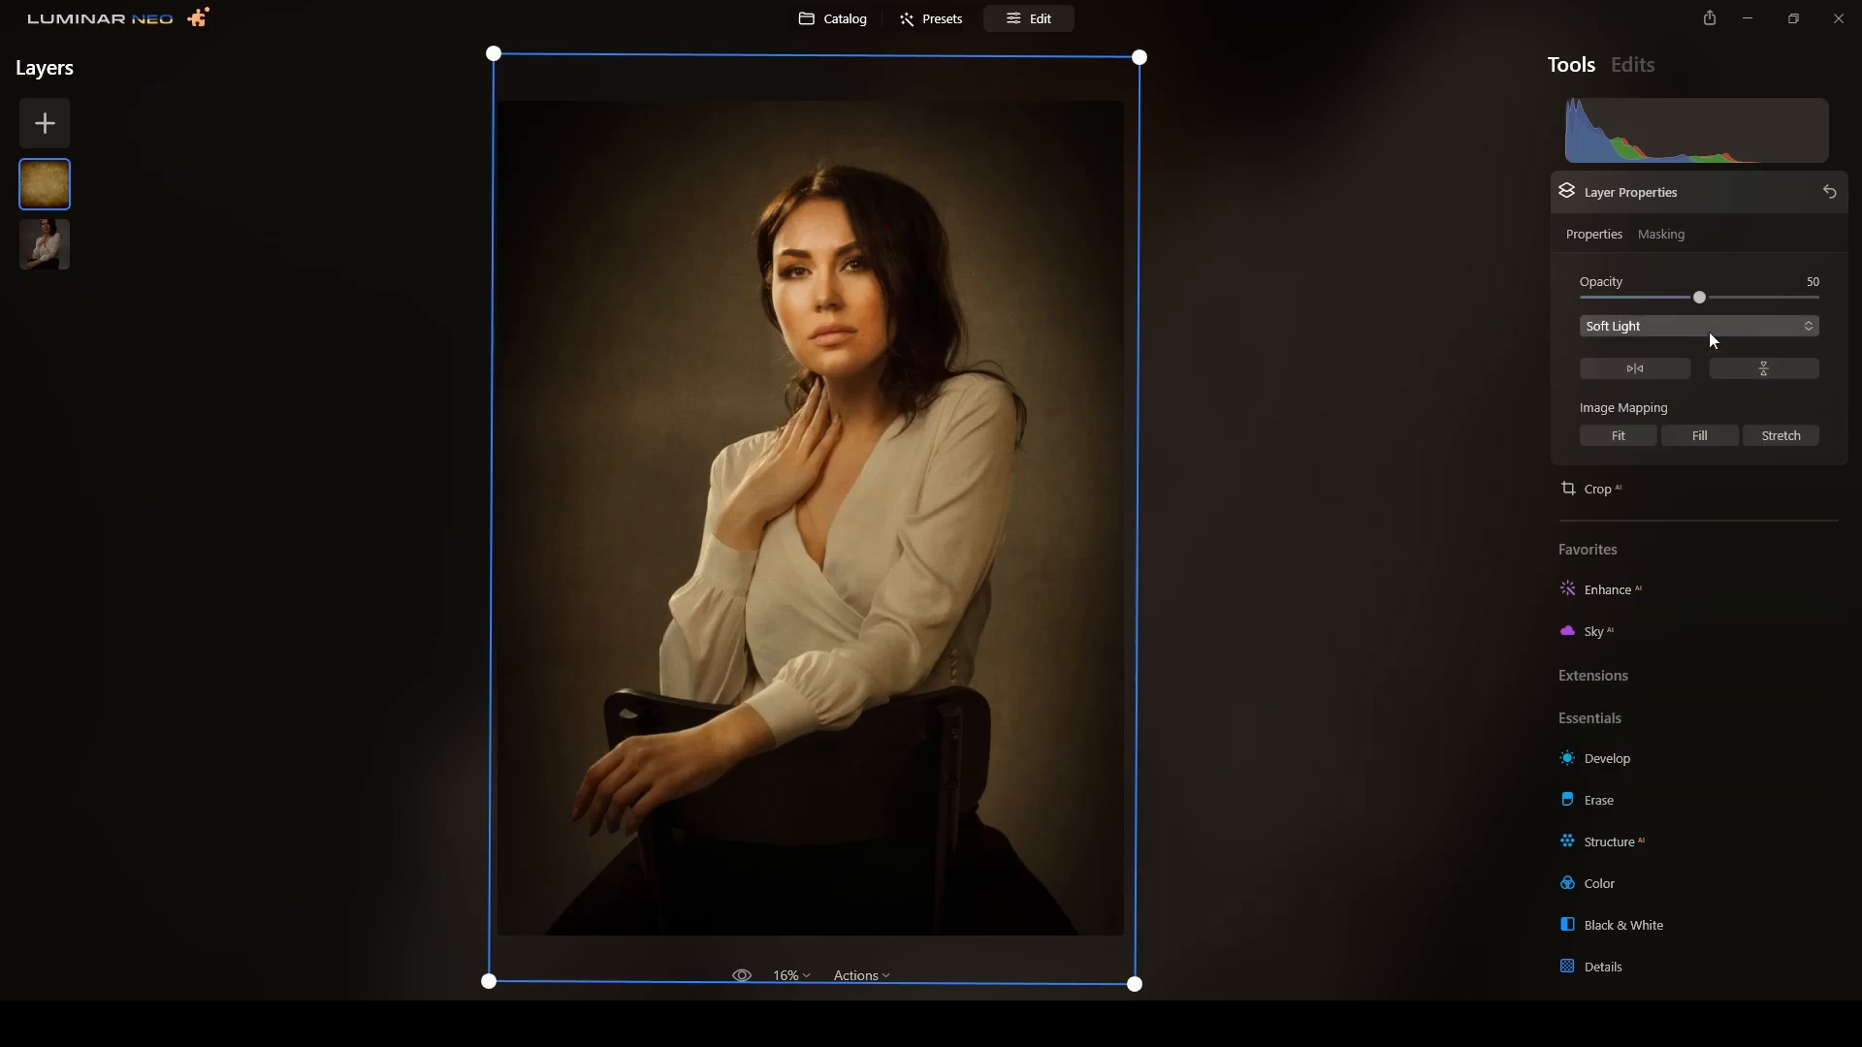
drag(1756, 301, 1824, 299)
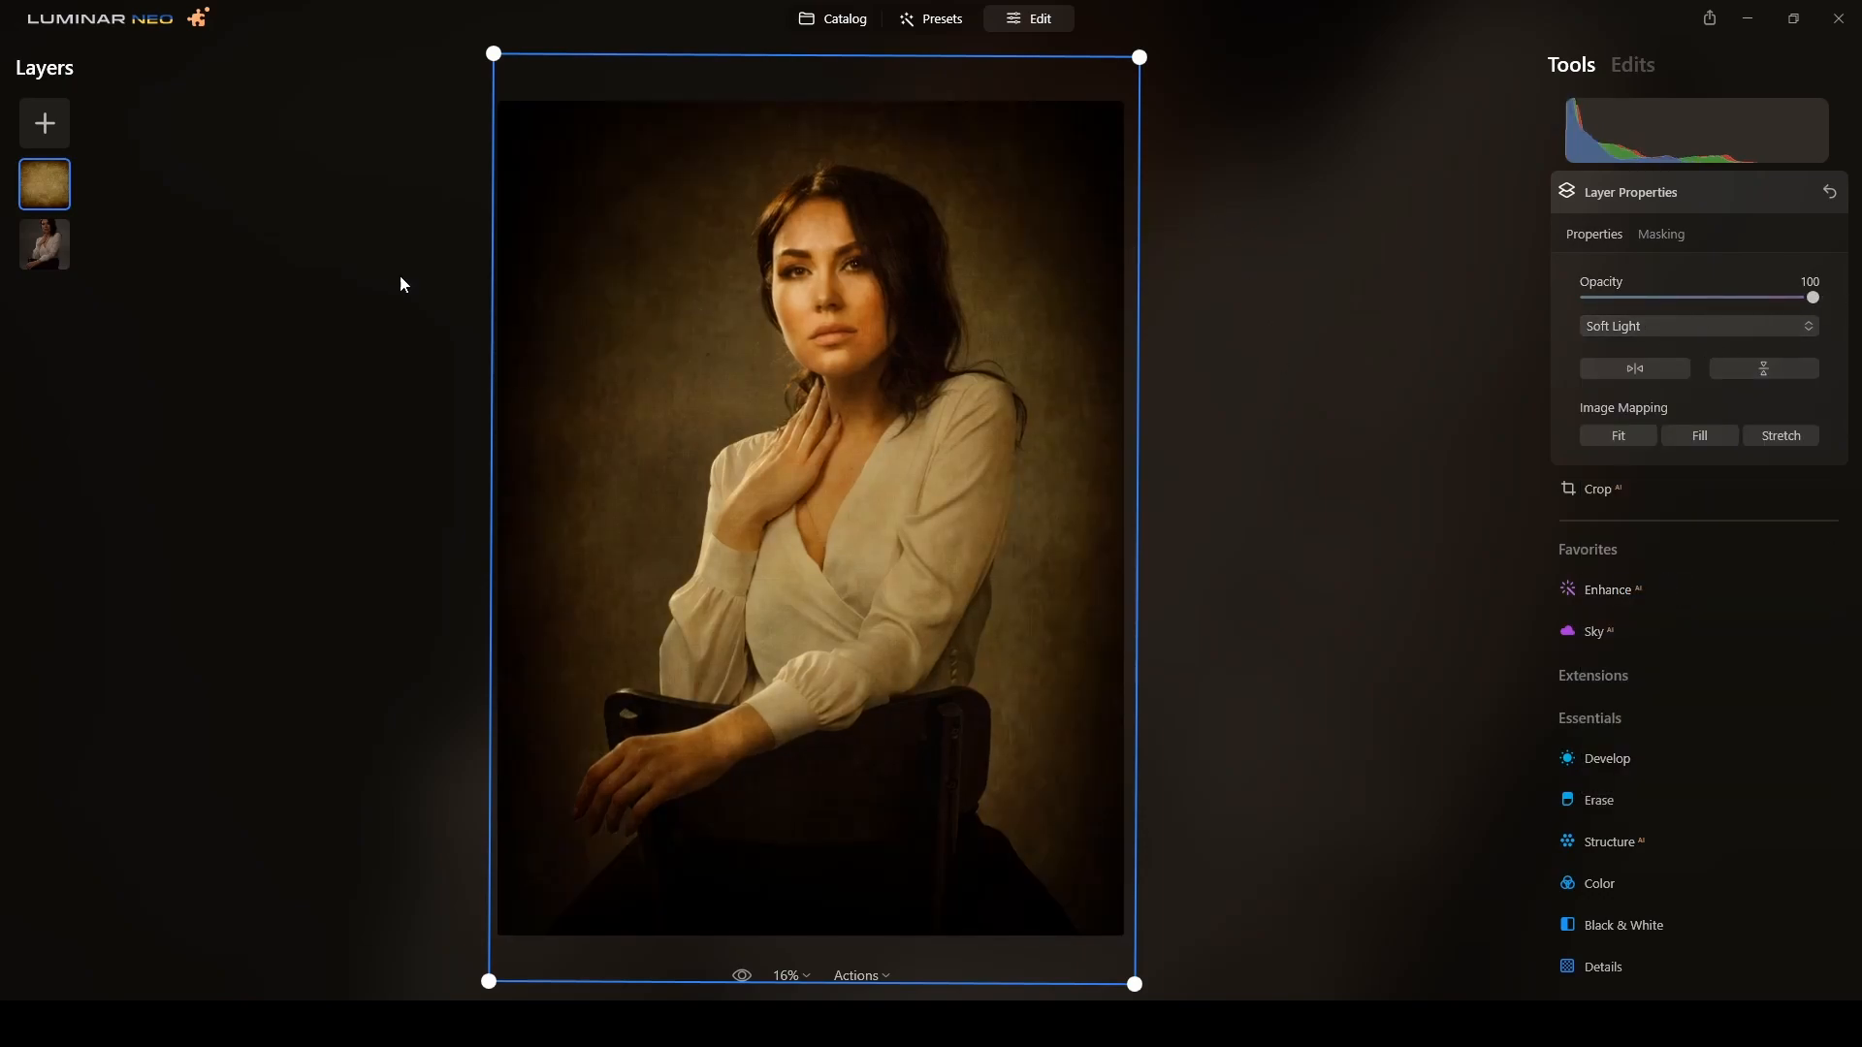
click(49, 250)
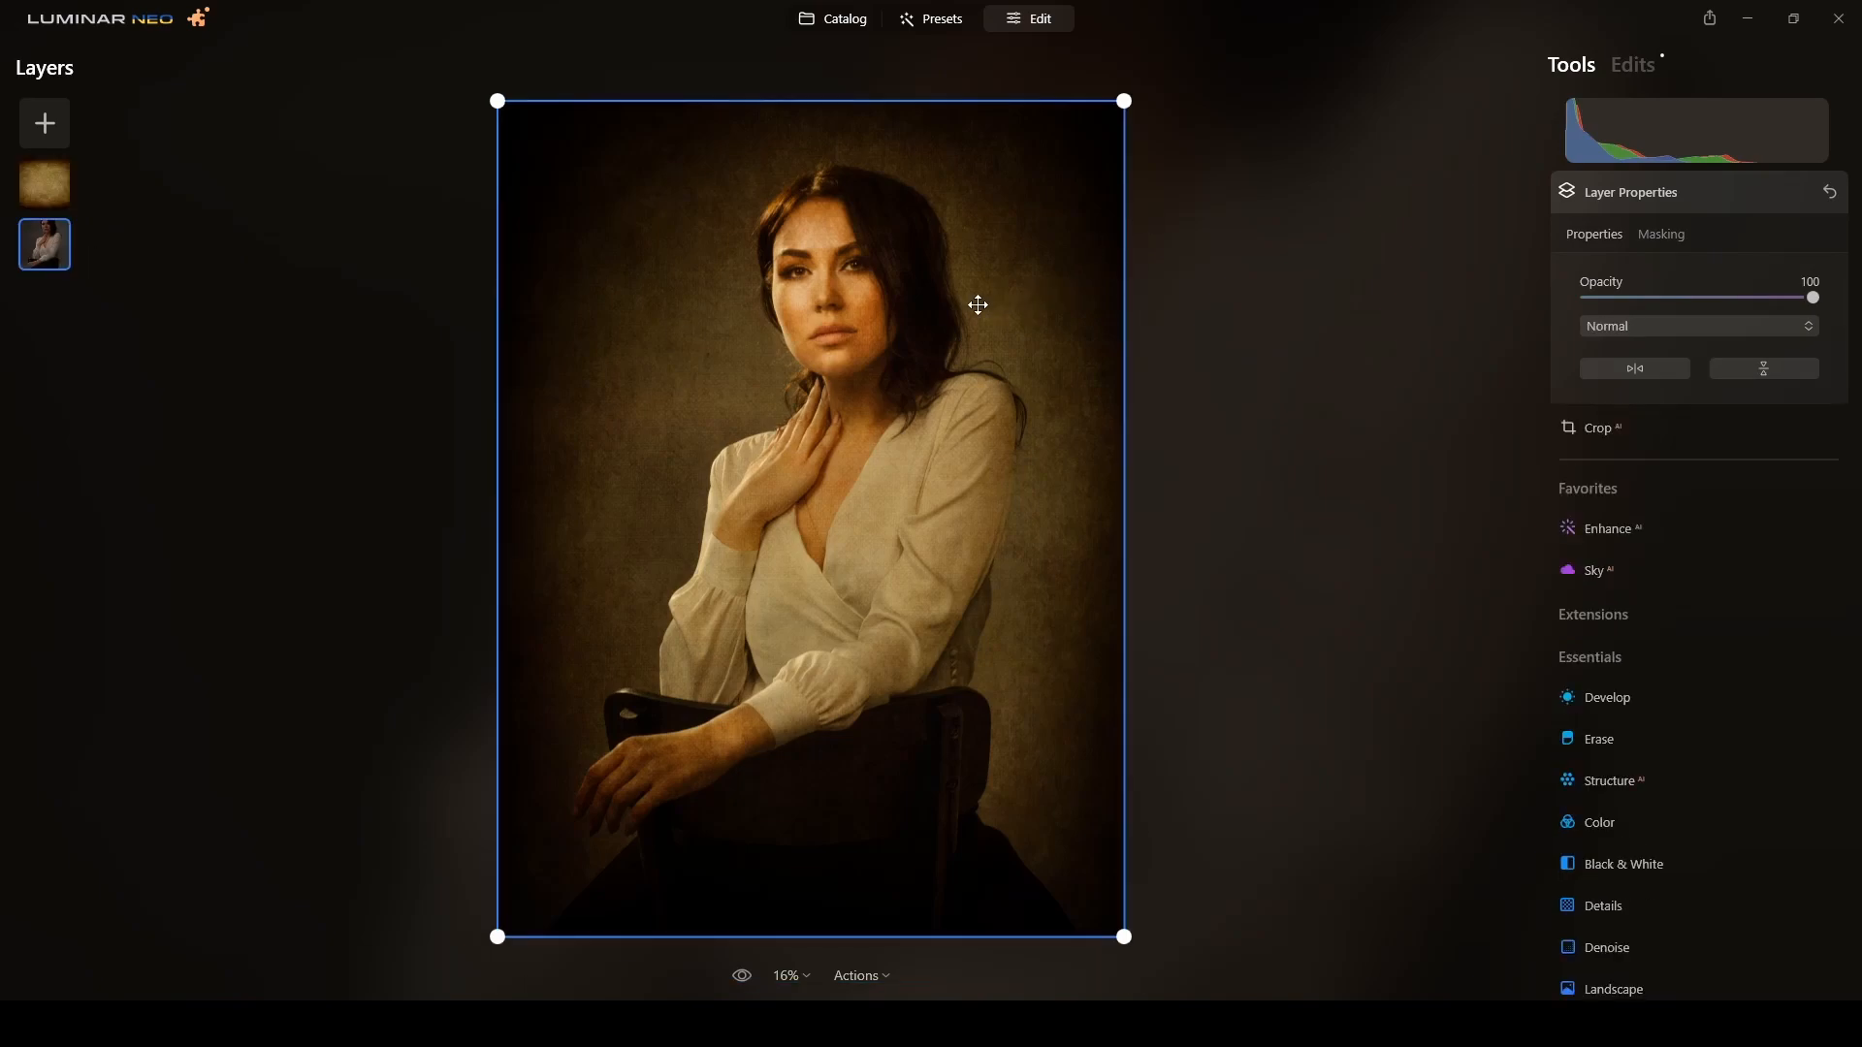
scroll(976, 304, up, 4)
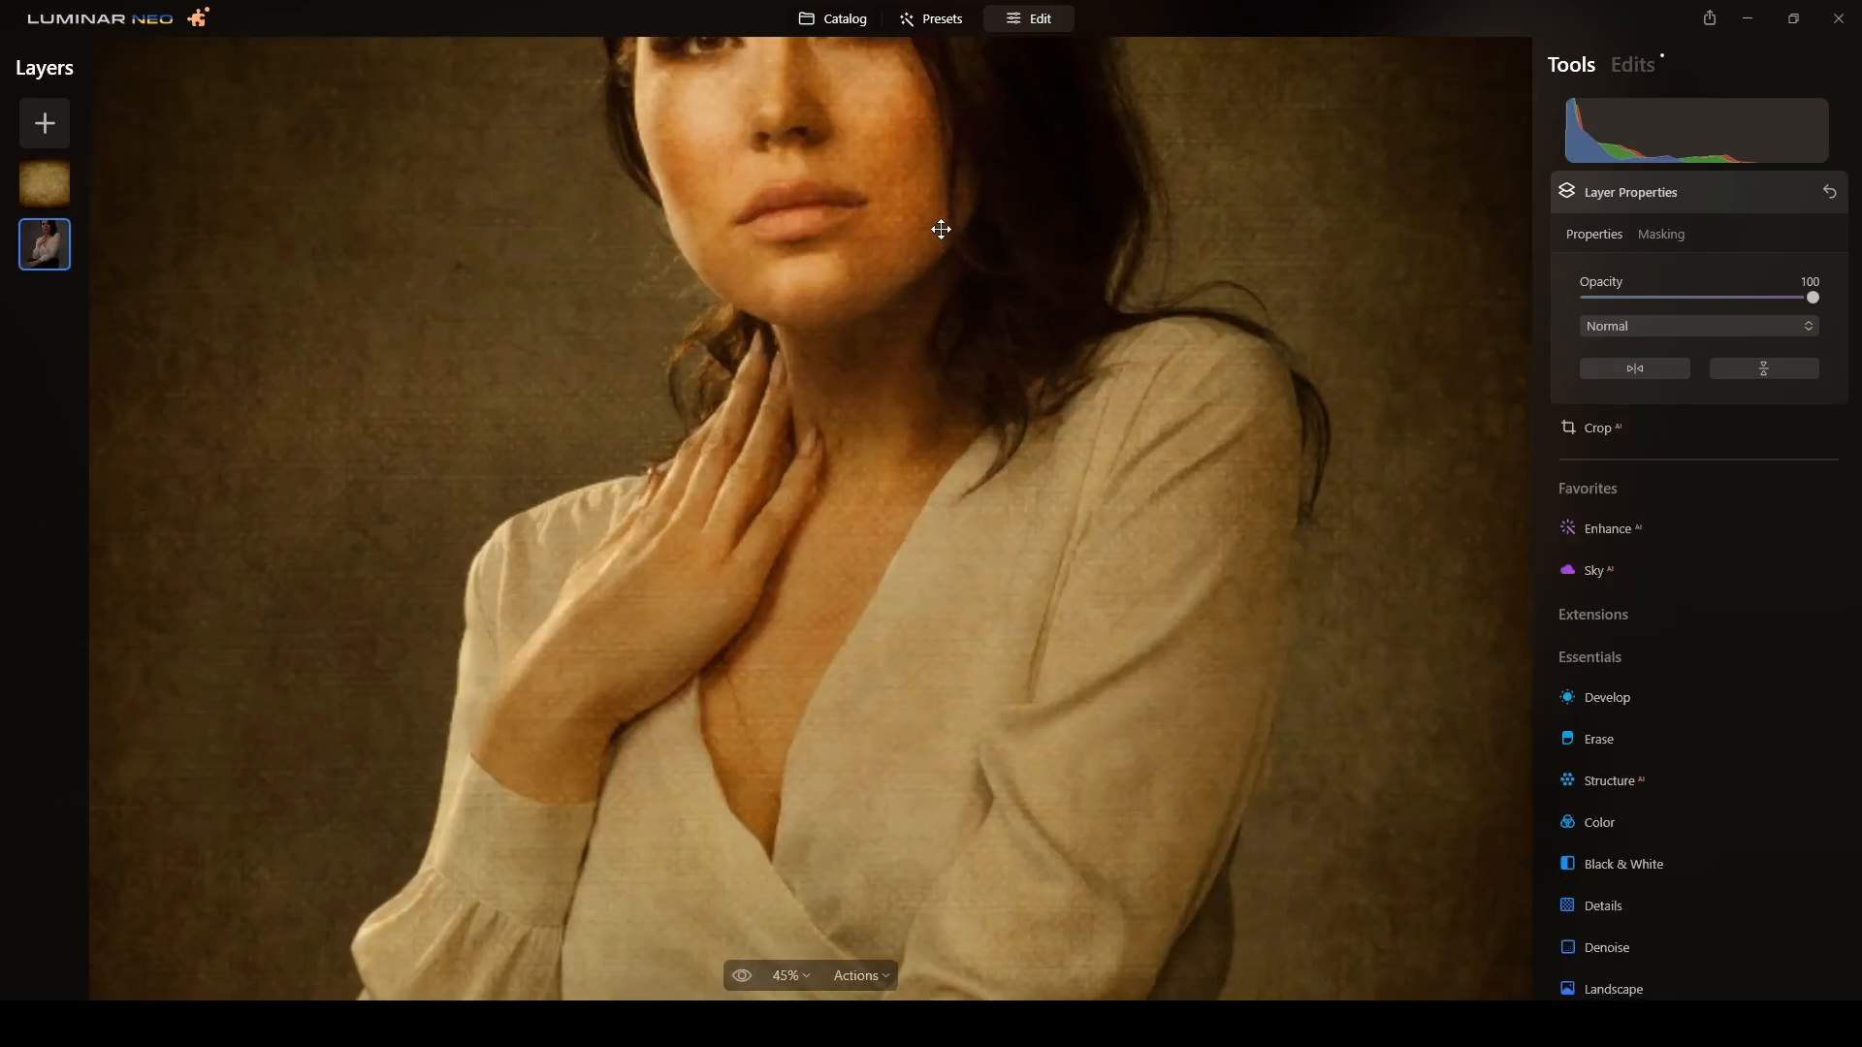
drag(946, 281, 974, 536)
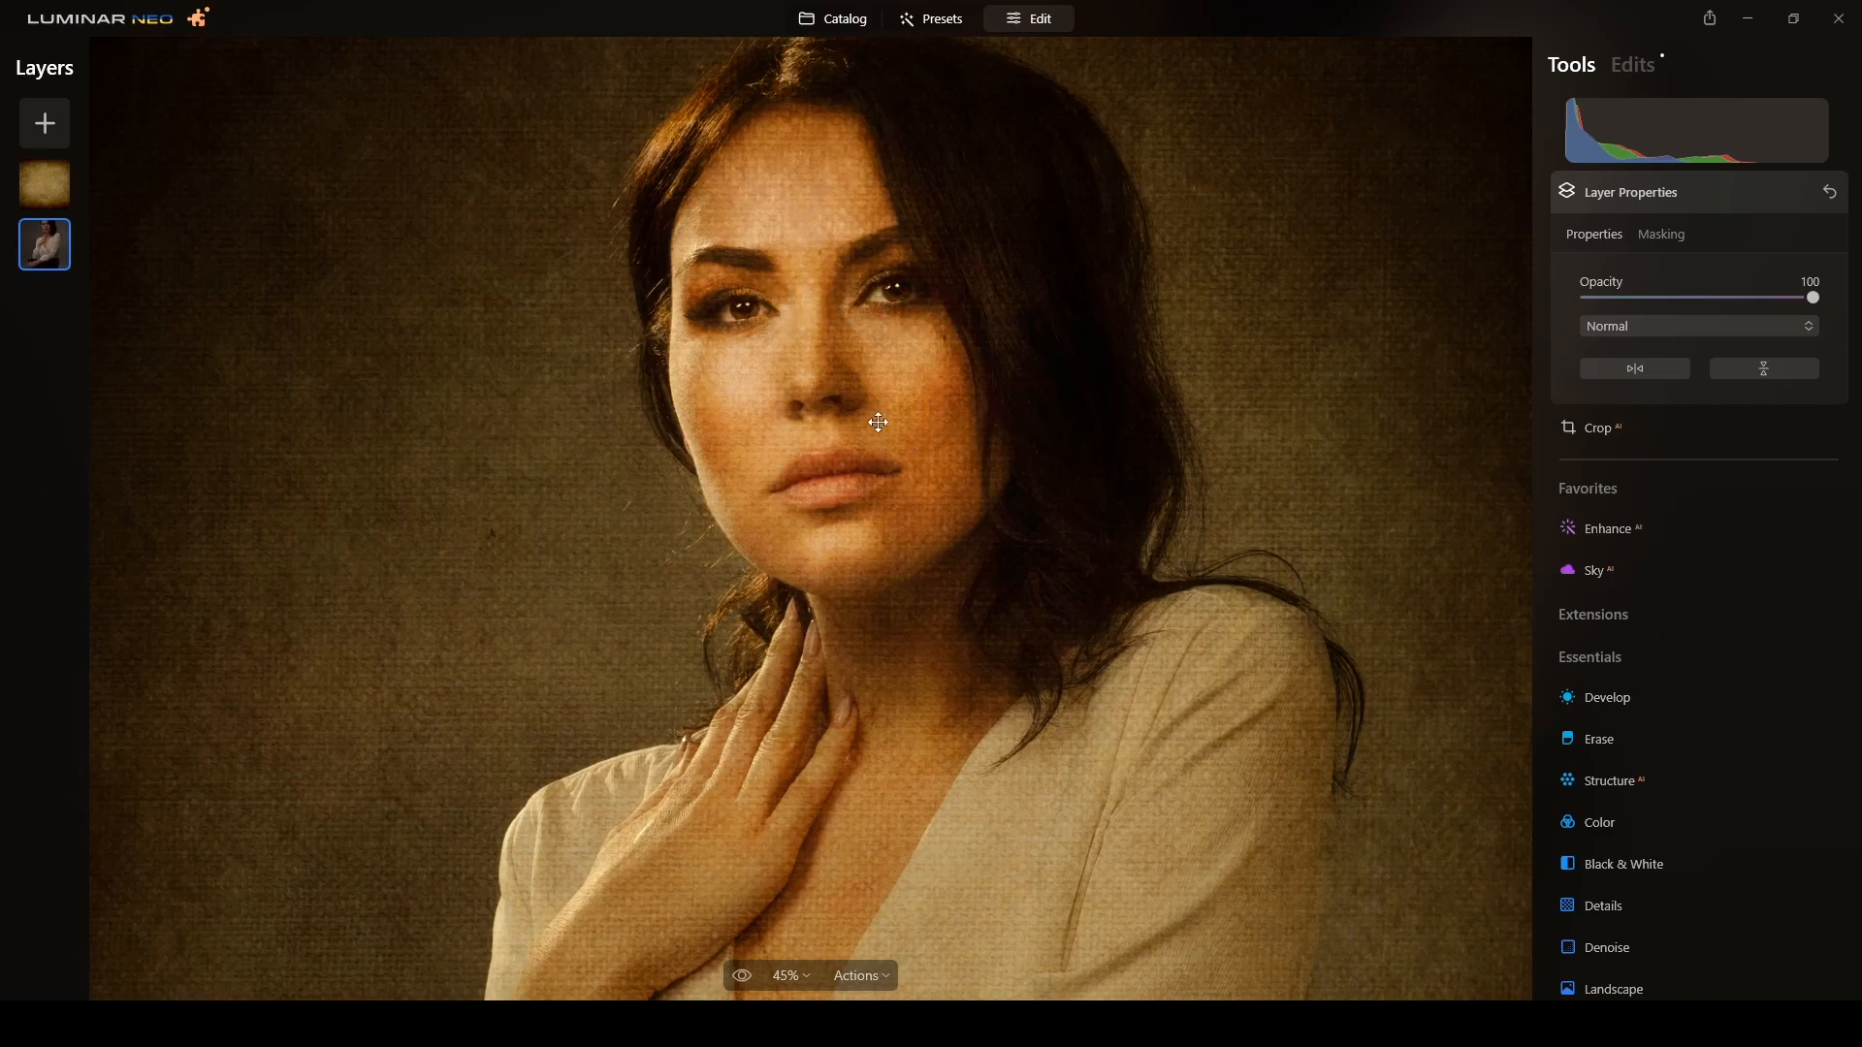
key(ctrl+0)
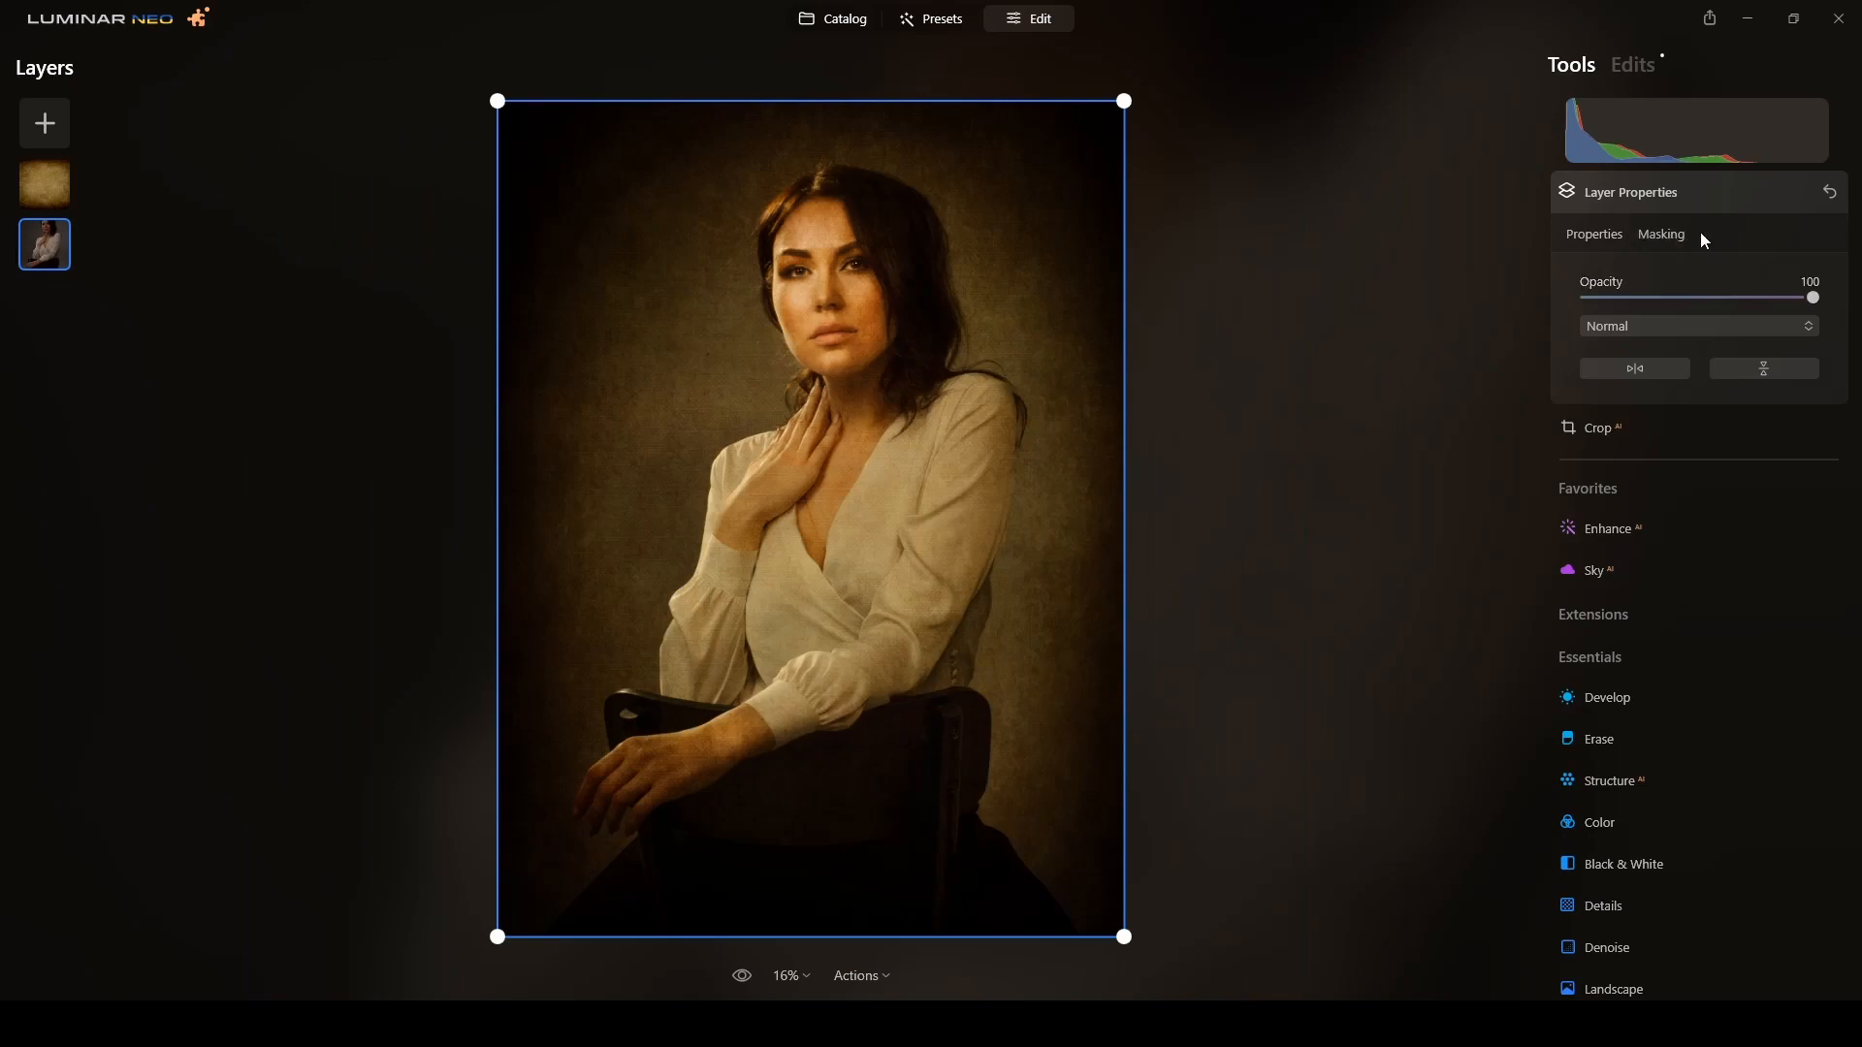
- Set up a mask brush on the texture layer in Erase mode with a Strength of 70
click(45, 185)
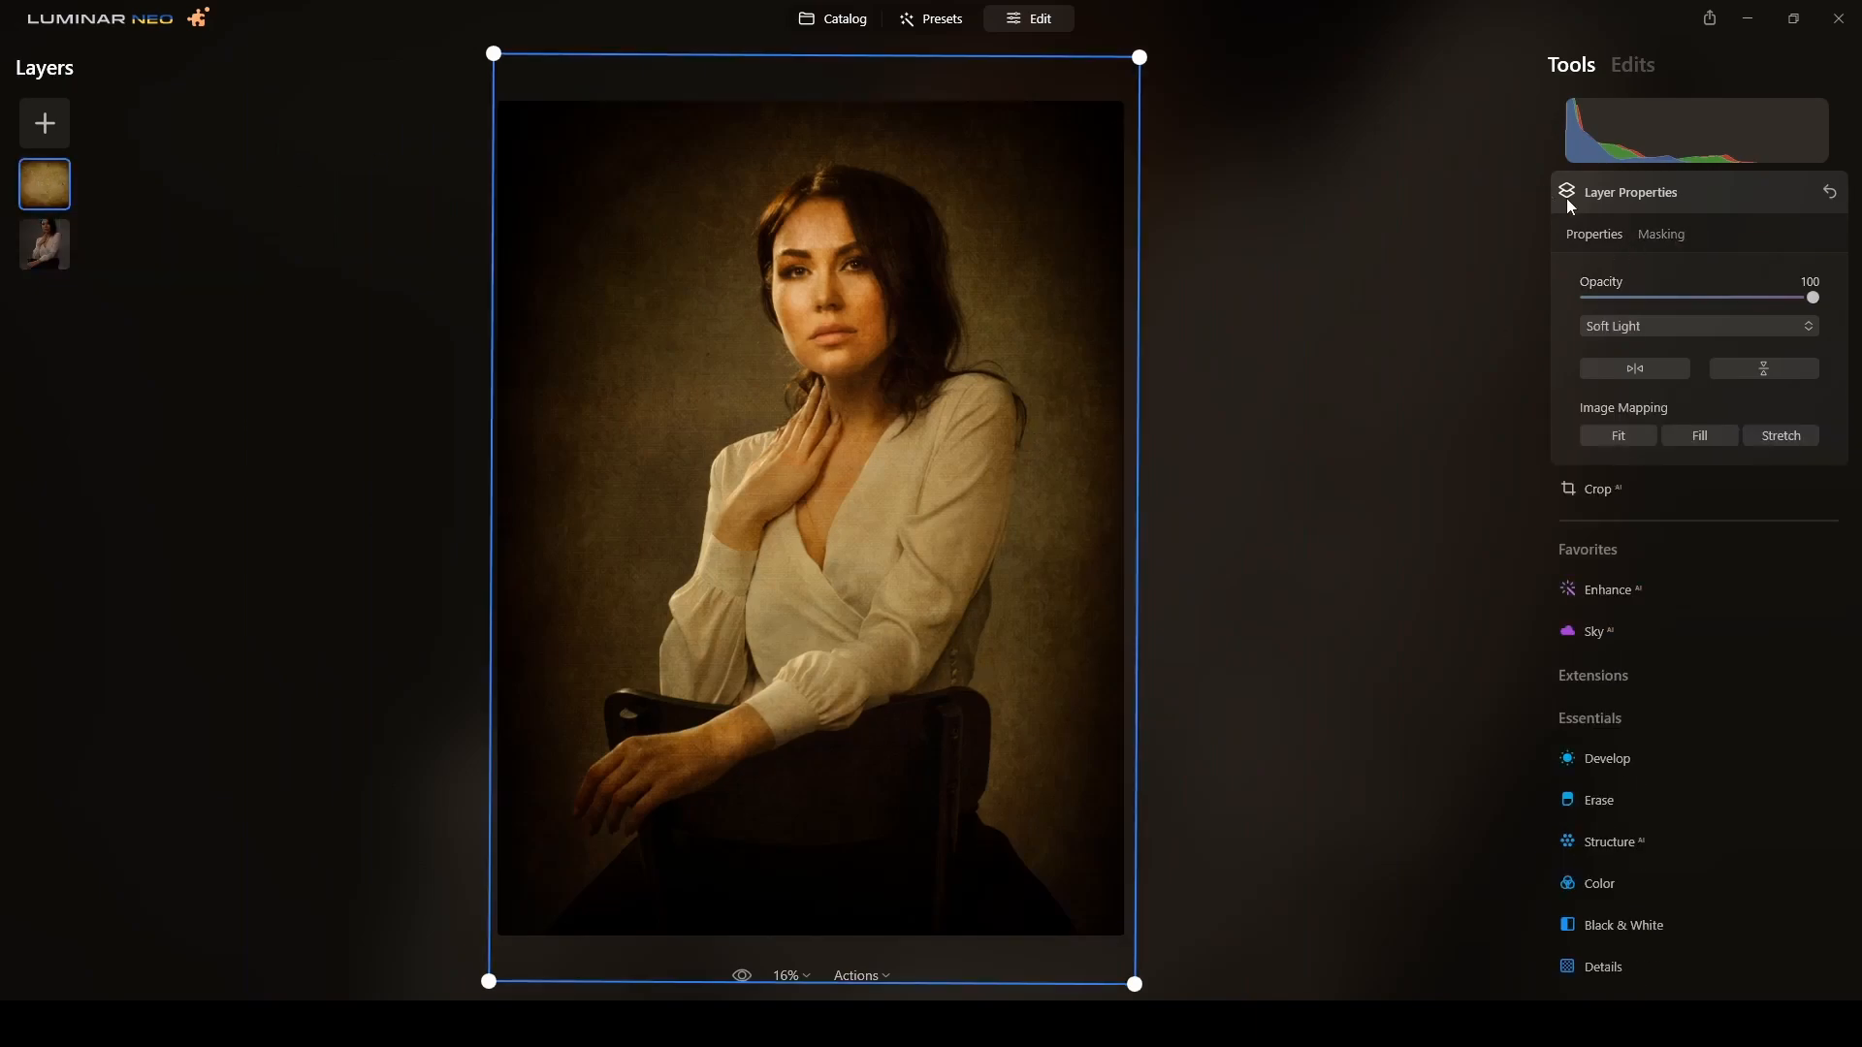
click(1660, 236)
click(1610, 276)
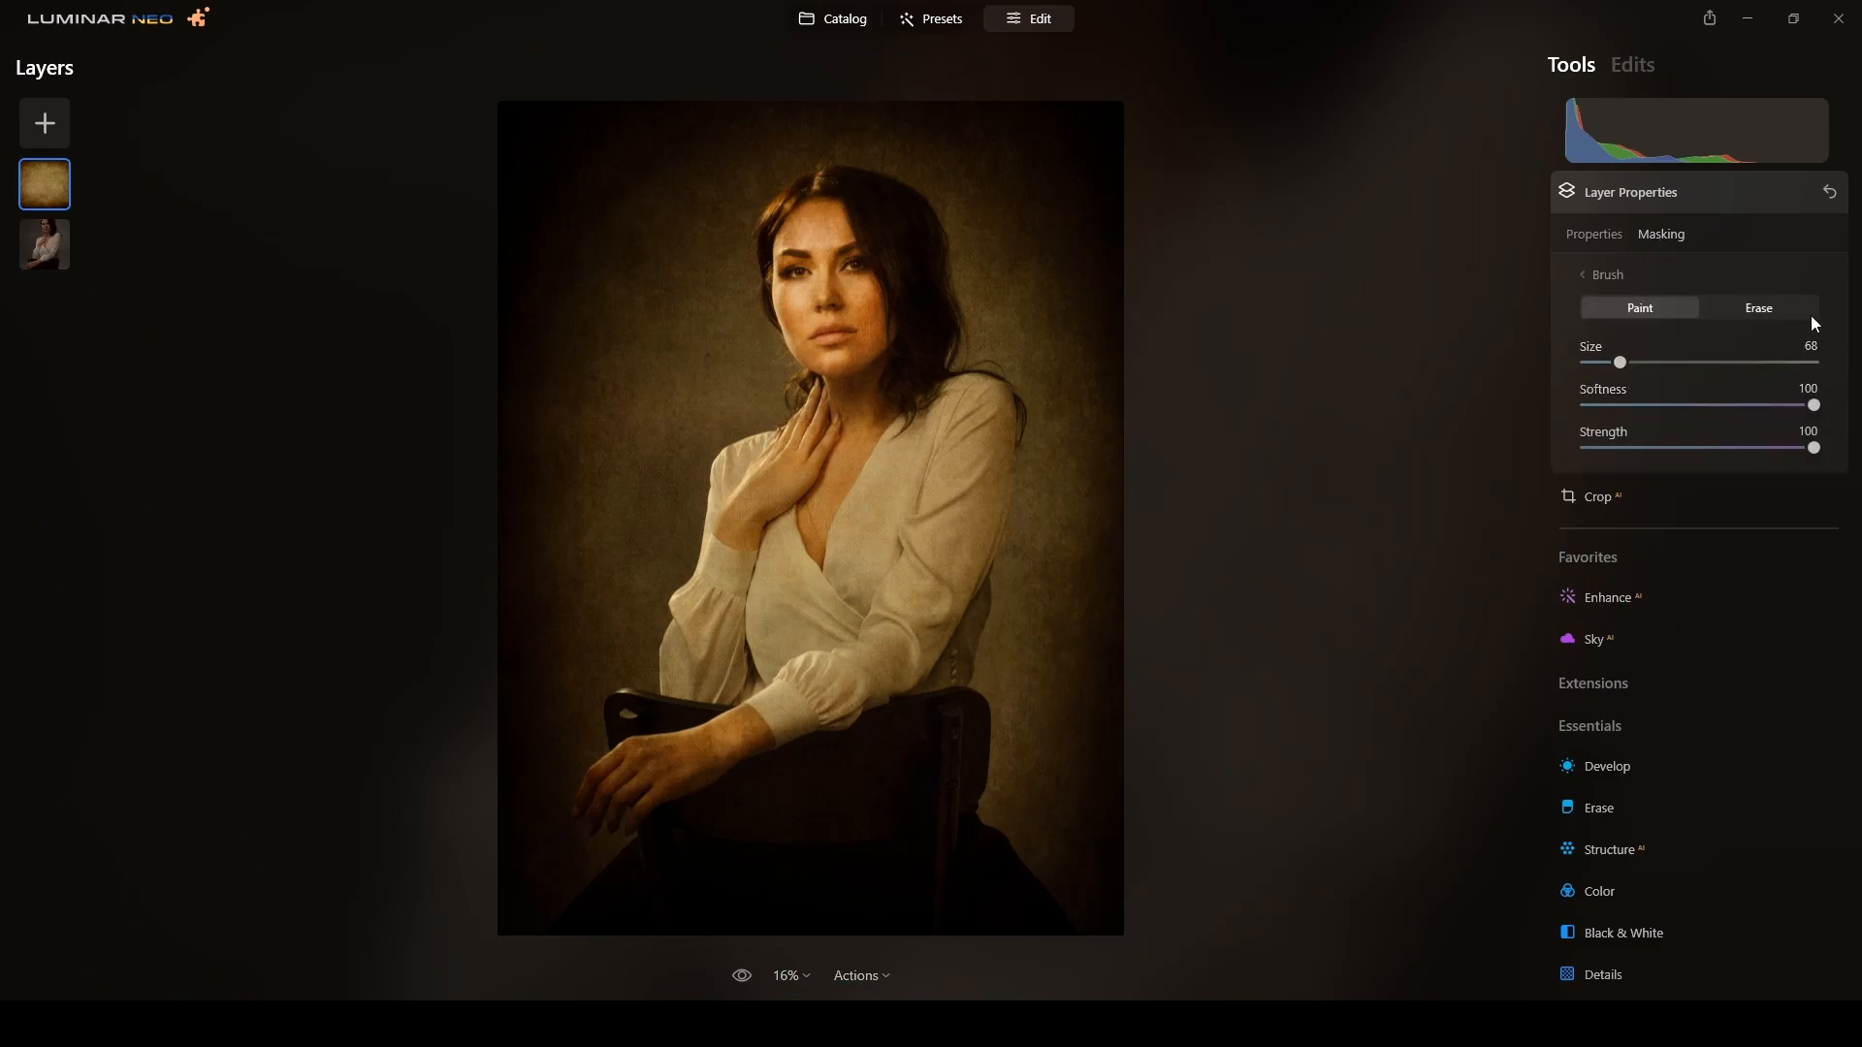
click(1761, 309)
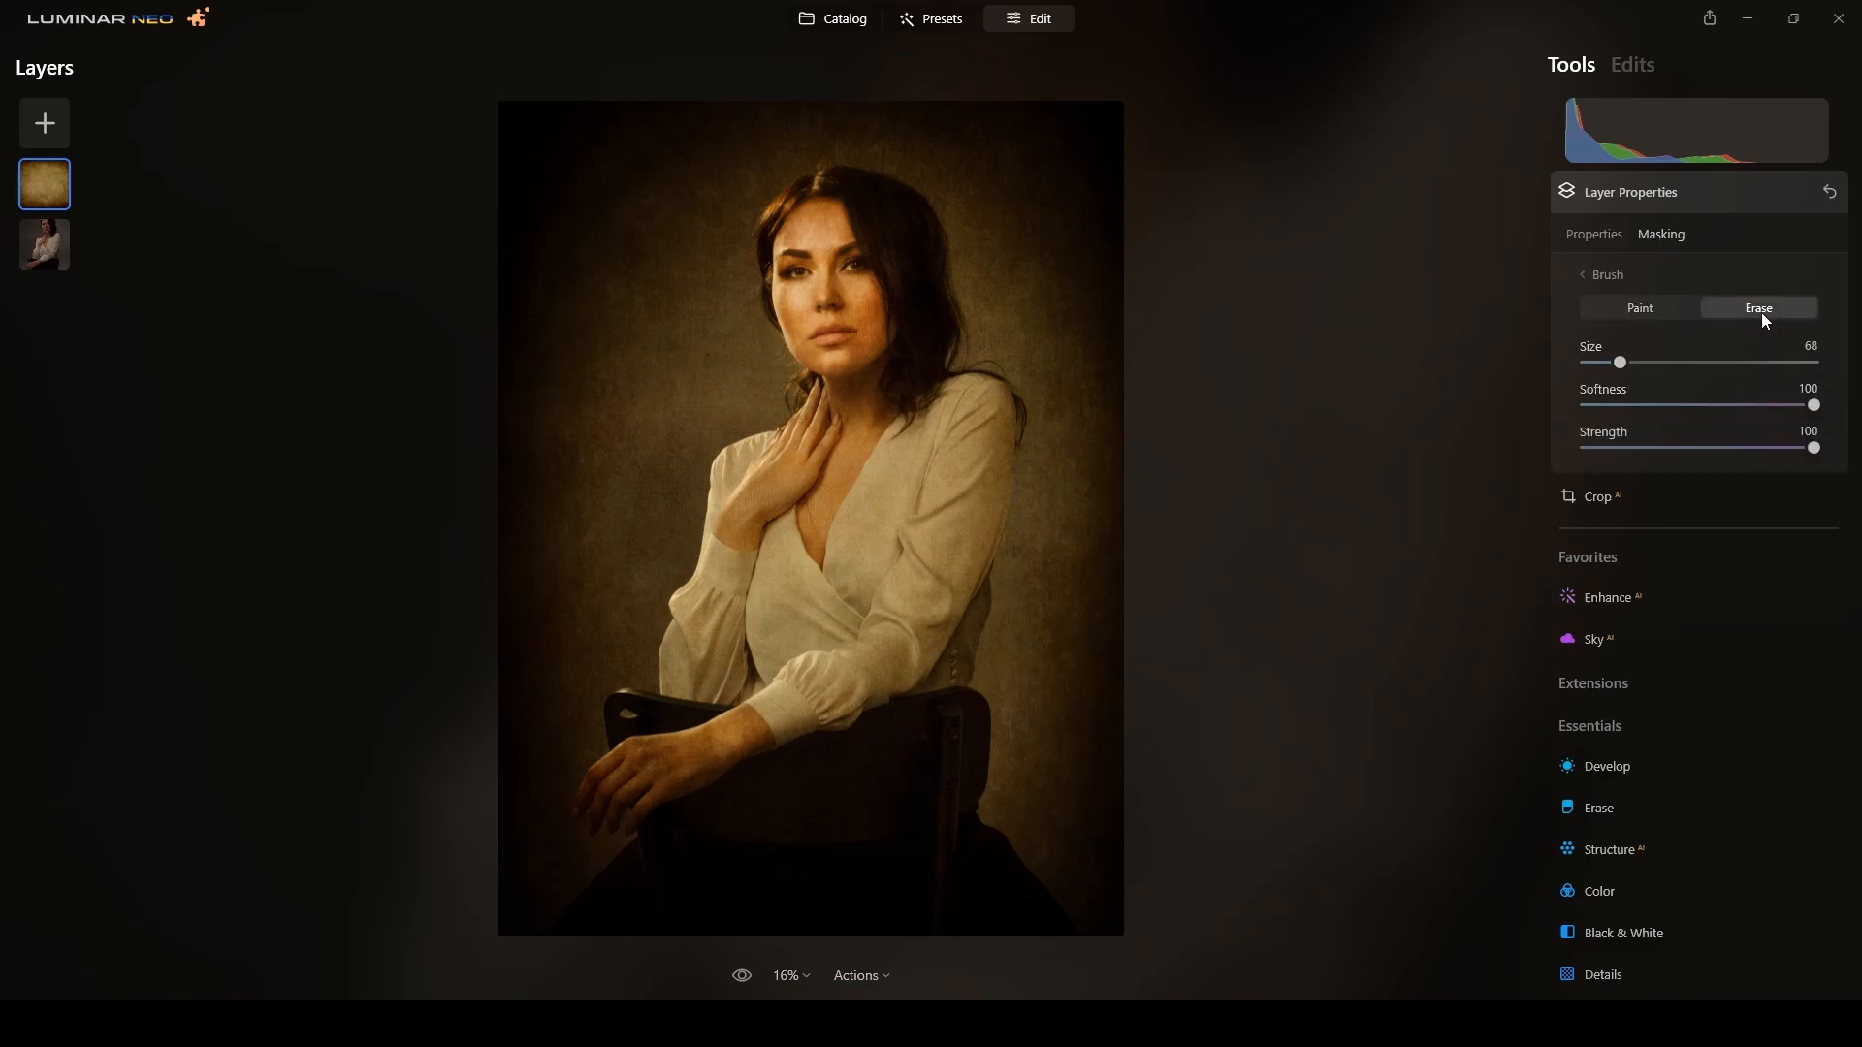
click(1743, 449)
click(1743, 449)
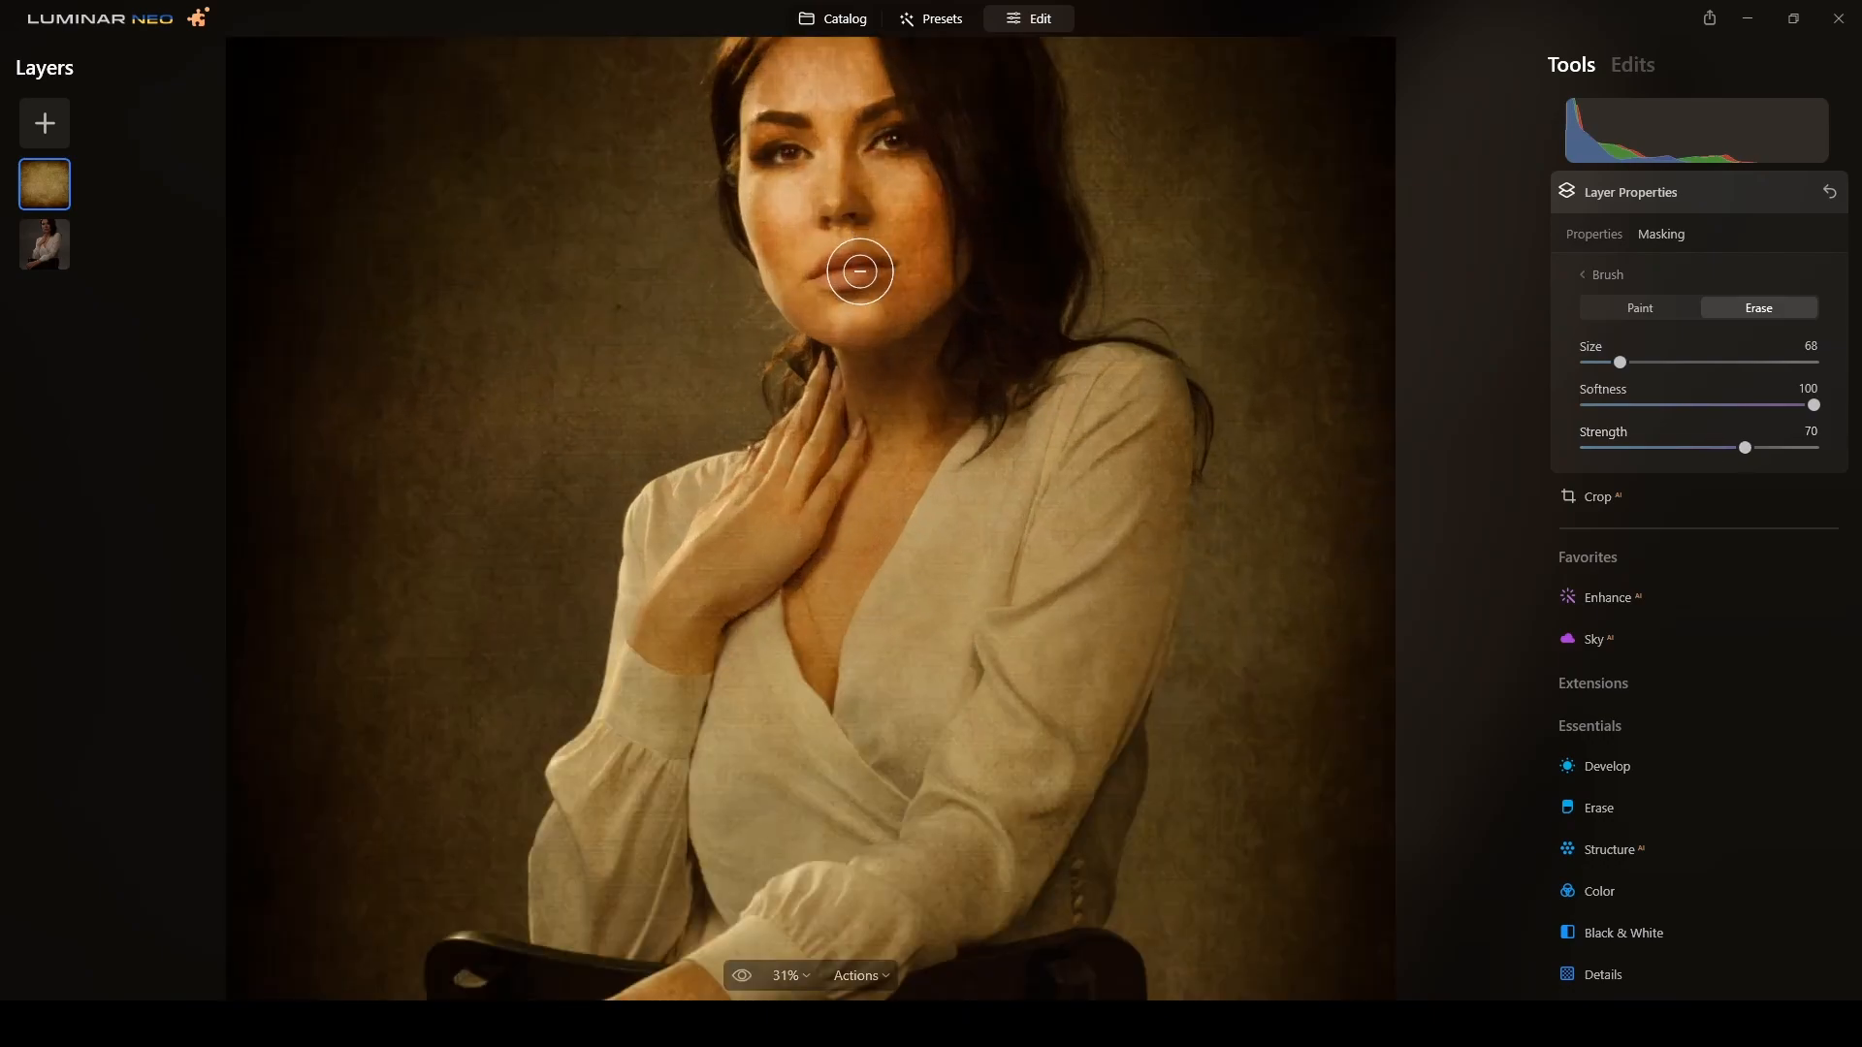
- Erase the texture from the woman's face, neck and upper chest with a brush Size of 103
scroll(852, 278, up, 2)
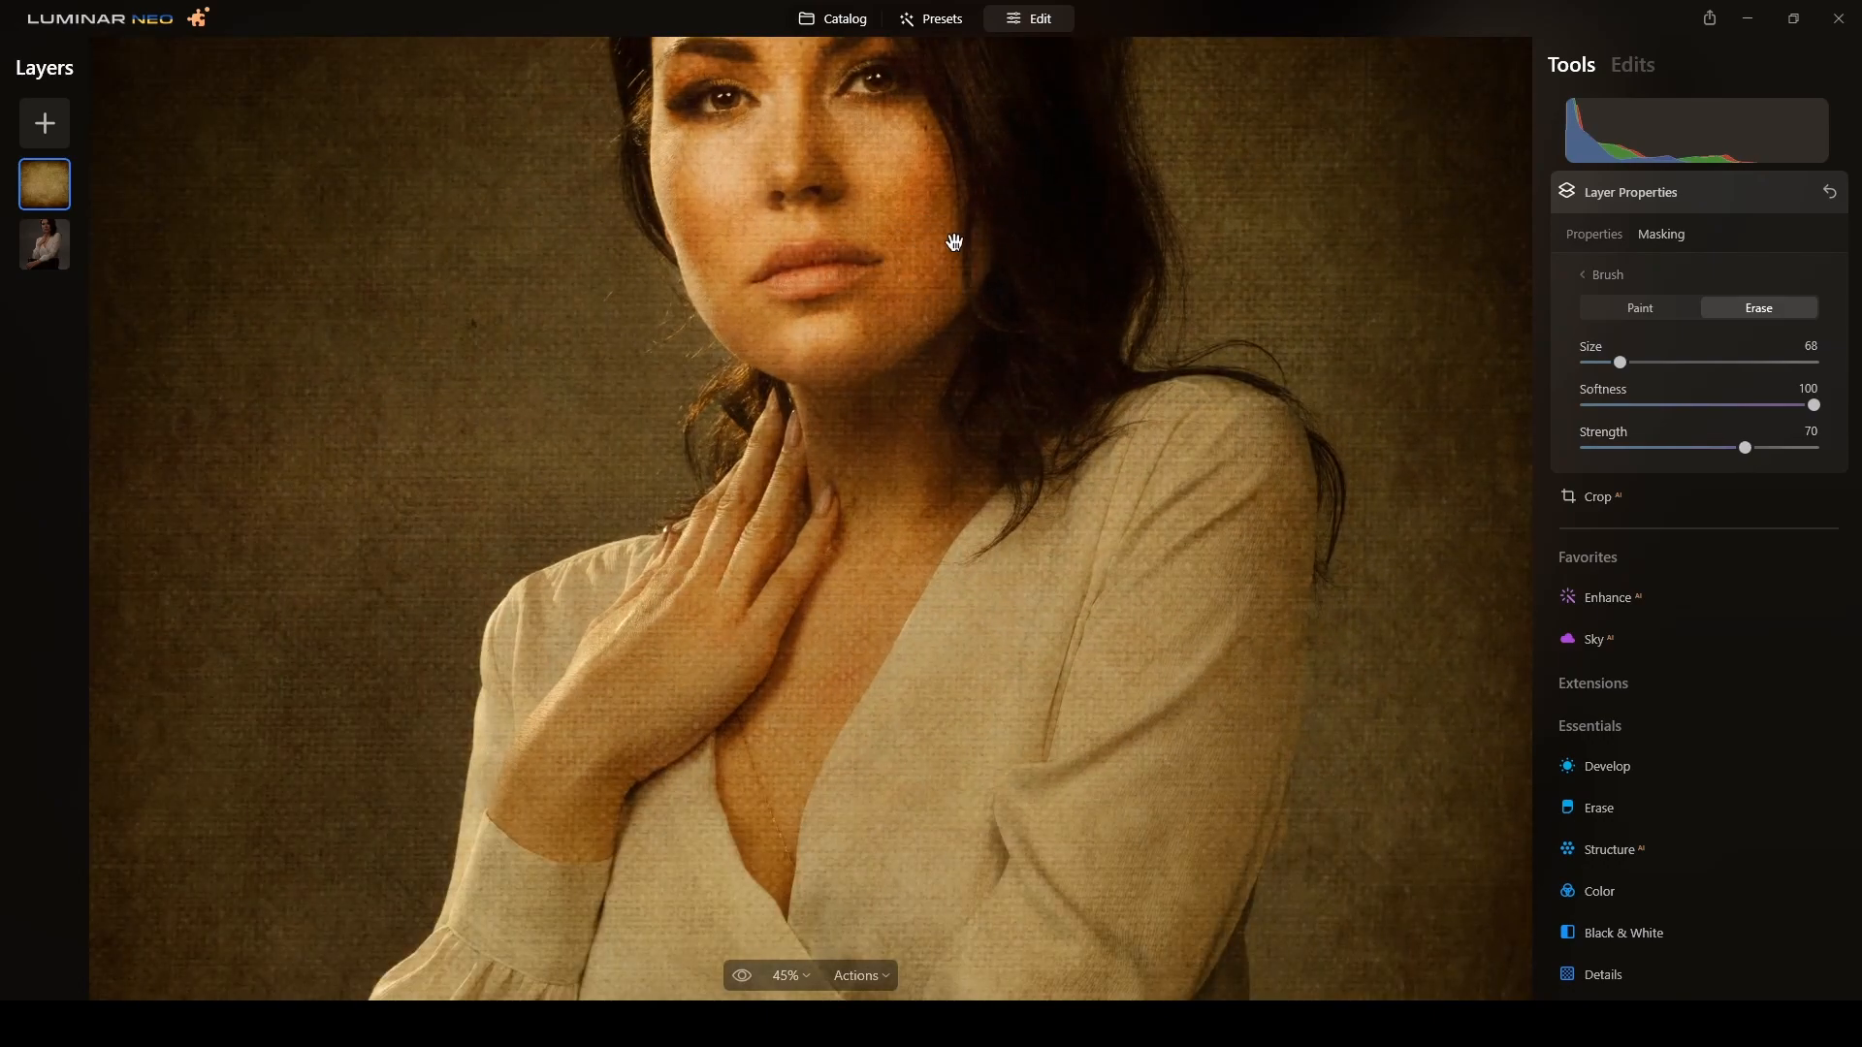
drag(960, 242, 1010, 504)
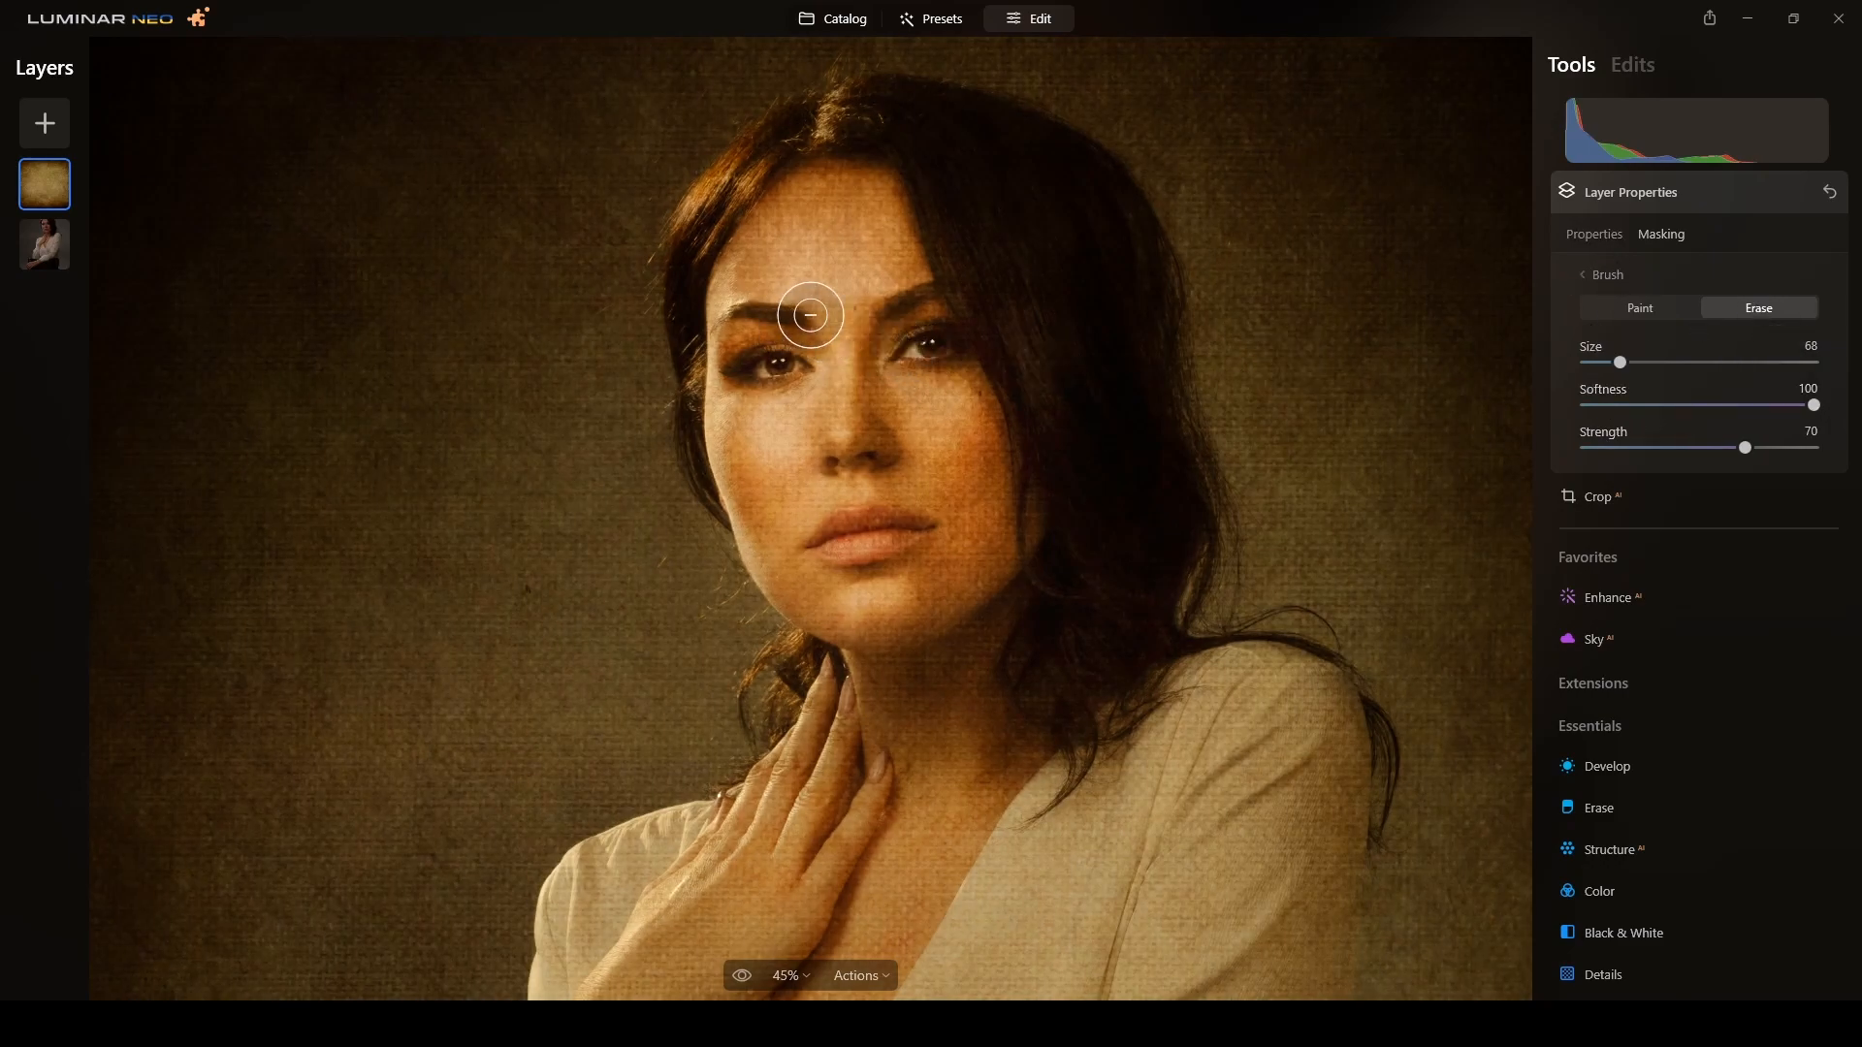
drag(1621, 362, 1642, 362)
mouse_move(842, 239)
mouse_down()
mouse_move(753, 287)
mouse_move(815, 229)
mouse_move(878, 263)
mouse_move(922, 345)
mouse_move(773, 349)
mouse_move(751, 448)
mouse_move(753, 308)
mouse_move(914, 469)
mouse_move(922, 528)
mouse_move(781, 539)
mouse_move(852, 585)
mouse_move(1116, 503)
mouse_up()
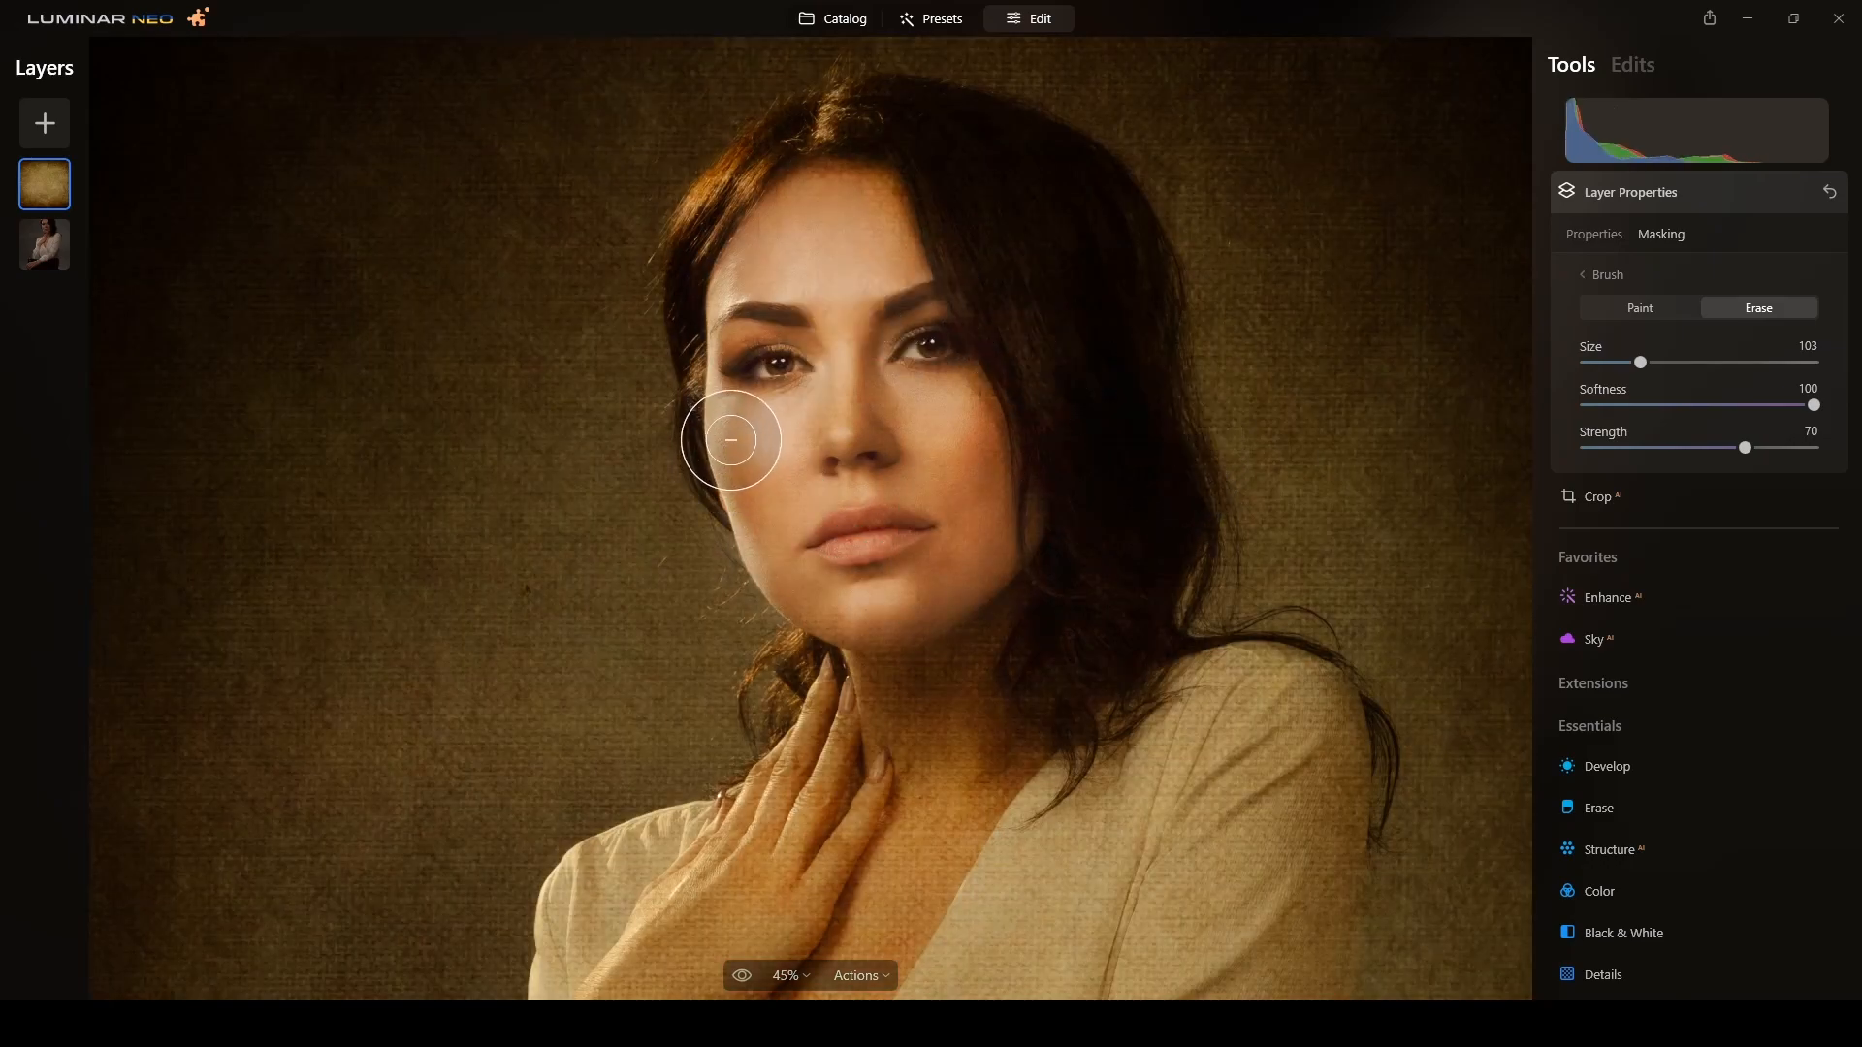
mouse_move(836, 623)
mouse_down()
mouse_move(922, 619)
mouse_move(1001, 529)
mouse_move(972, 264)
mouse_move(929, 156)
mouse_move(855, 129)
mouse_move(989, 181)
mouse_move(1104, 310)
mouse_move(1043, 182)
mouse_move(1104, 409)
mouse_move(1049, 304)
mouse_move(1025, 336)
mouse_move(1113, 354)
mouse_move(1095, 239)
mouse_move(1134, 414)
mouse_move(1101, 638)
mouse_move(995, 661)
mouse_move(878, 733)
mouse_move(931, 764)
mouse_move(1106, 682)
mouse_move(909, 170)
mouse_move(829, 162)
mouse_move(728, 248)
mouse_move(735, 205)
mouse_move(774, 171)
mouse_move(959, 156)
mouse_move(1093, 227)
mouse_move(720, 328)
mouse_move(710, 358)
mouse_move(734, 478)
mouse_move(929, 659)
mouse_move(935, 717)
mouse_move(916, 688)
mouse_move(1030, 626)
mouse_move(1057, 619)
mouse_move(1087, 649)
mouse_move(1133, 591)
mouse_move(1120, 513)
mouse_move(995, 693)
mouse_move(1014, 747)
mouse_move(981, 811)
mouse_move(919, 839)
mouse_move(980, 805)
mouse_up()
- Erase the texture from the raised hand, the blouse and sleeves, and the forearm resting on the chair
scroll(1009, 822, down, 5)
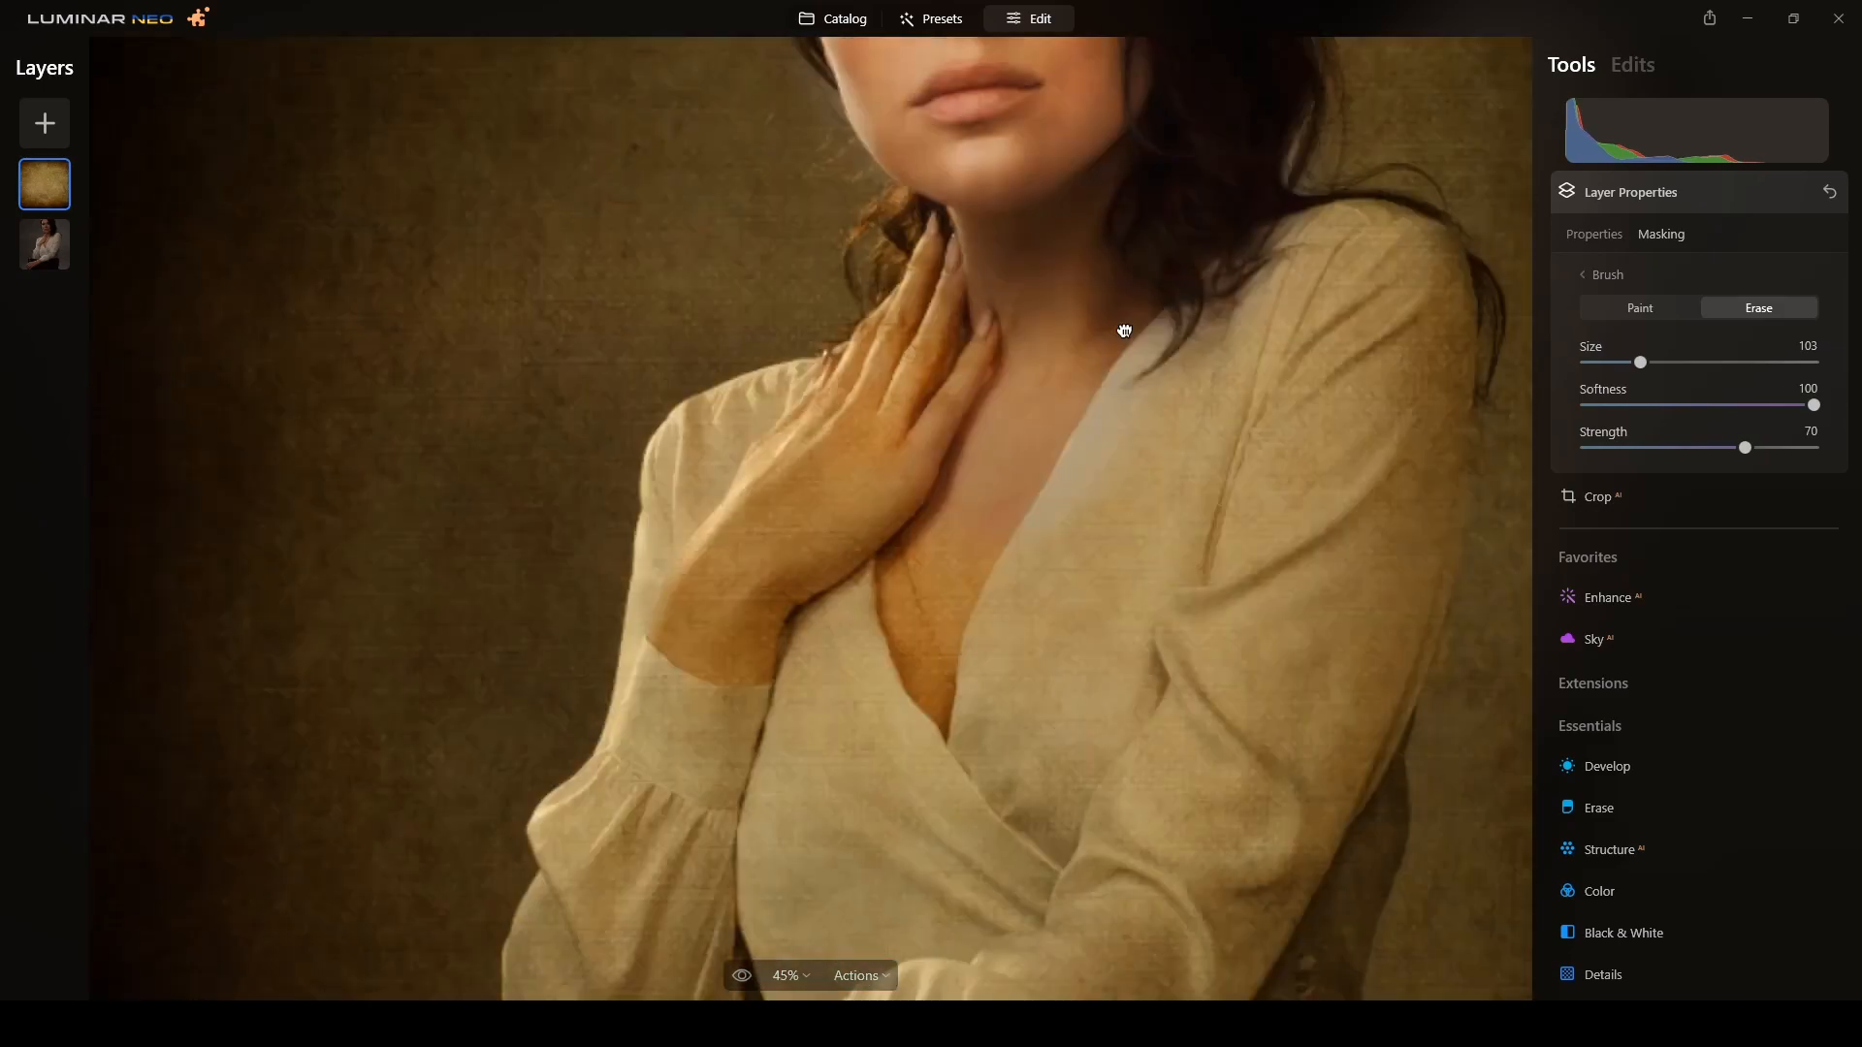
mouse_move(1122, 320)
mouse_down()
mouse_move(874, 377)
mouse_move(1025, 183)
mouse_move(1373, 500)
mouse_move(1206, 932)
mouse_move(1280, 636)
mouse_move(1108, 708)
mouse_move(740, 650)
mouse_move(864, 910)
mouse_move(930, 545)
mouse_move(907, 297)
mouse_move(636, 761)
mouse_up()
scroll(1108, 290, down, 5)
scroll(1108, 290, up, 2)
mouse_move(1107, 290)
mouse_down()
mouse_move(559, 555)
mouse_move(739, 462)
mouse_move(456, 628)
mouse_up()
- Erase the remaining texture from the fingers of the hand on the chair back with a brush Size of 34
scroll(328, 643, up, 2)
key(bracketleft)
key(bracketleft)
key(bracketleft)
key(bracketleft)
key(bracketleft)
key(bracketleft)
key(bracketleft)
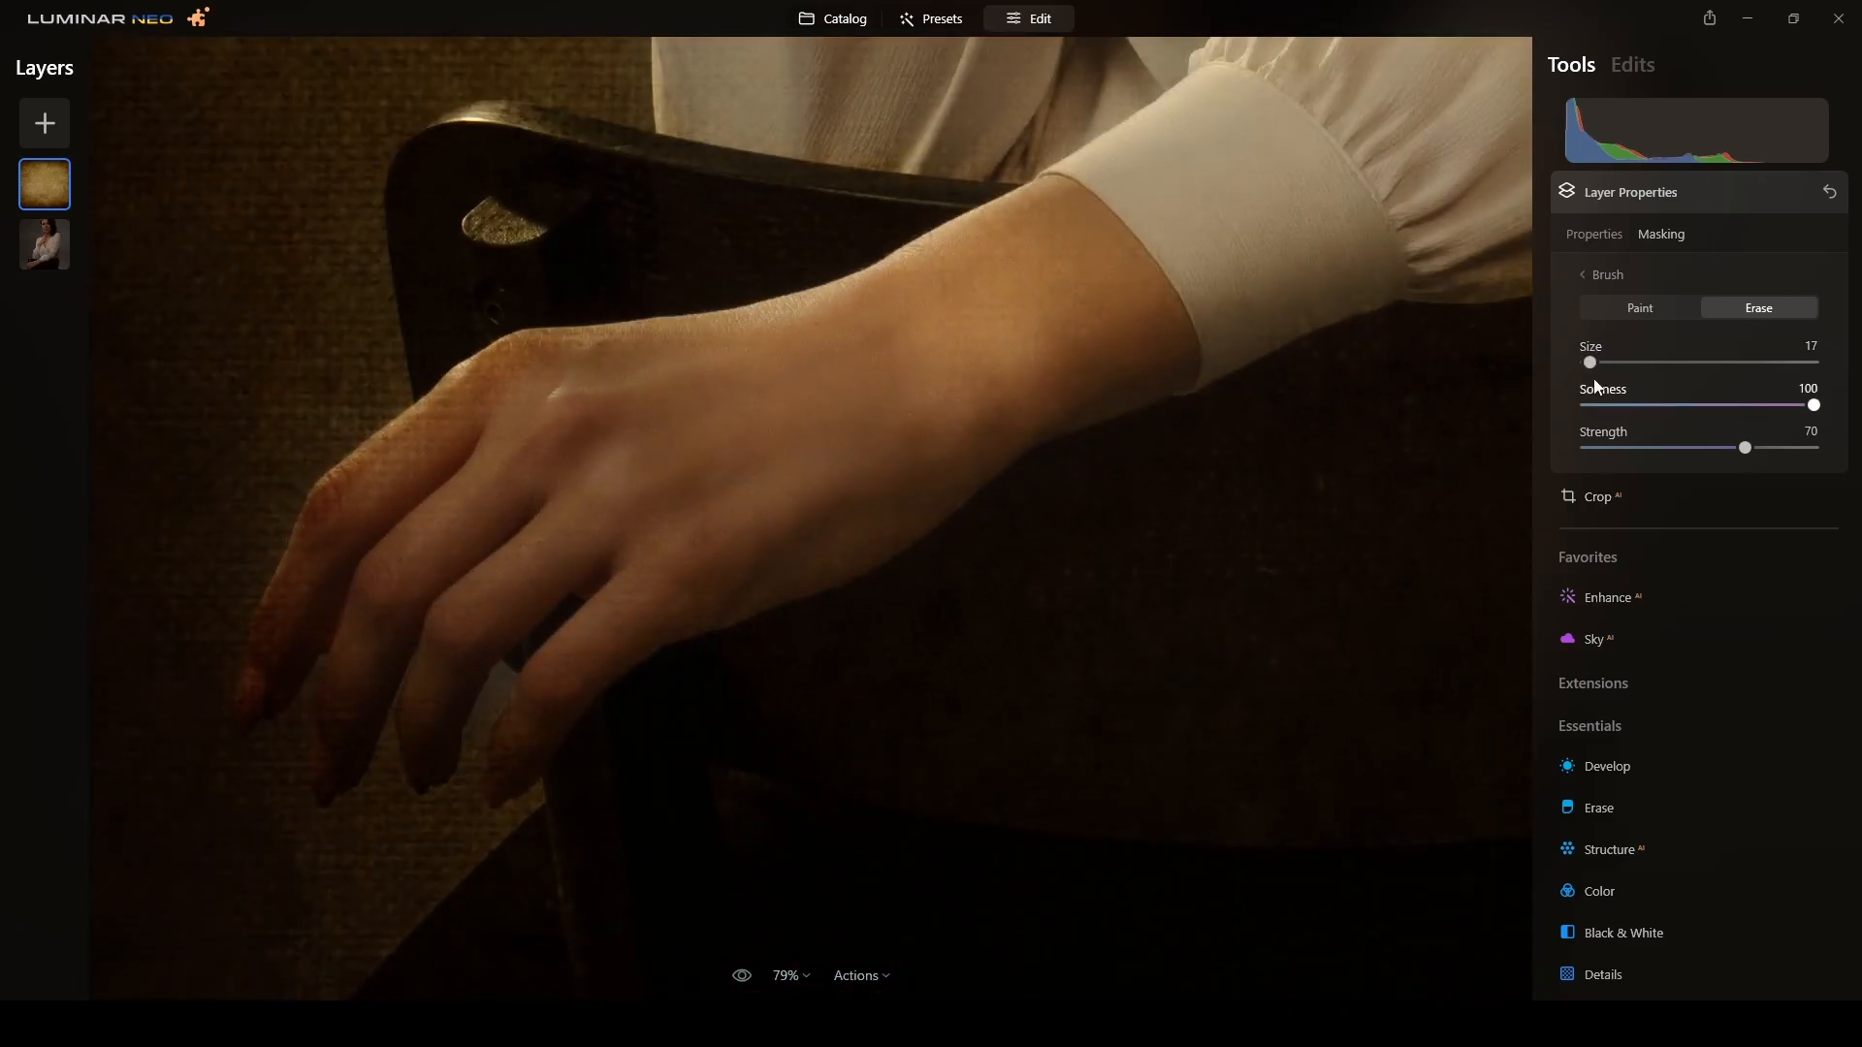
mouse_move(329, 643)
mouse_down()
mouse_move(304, 541)
mouse_move(457, 559)
mouse_move(607, 636)
mouse_up()
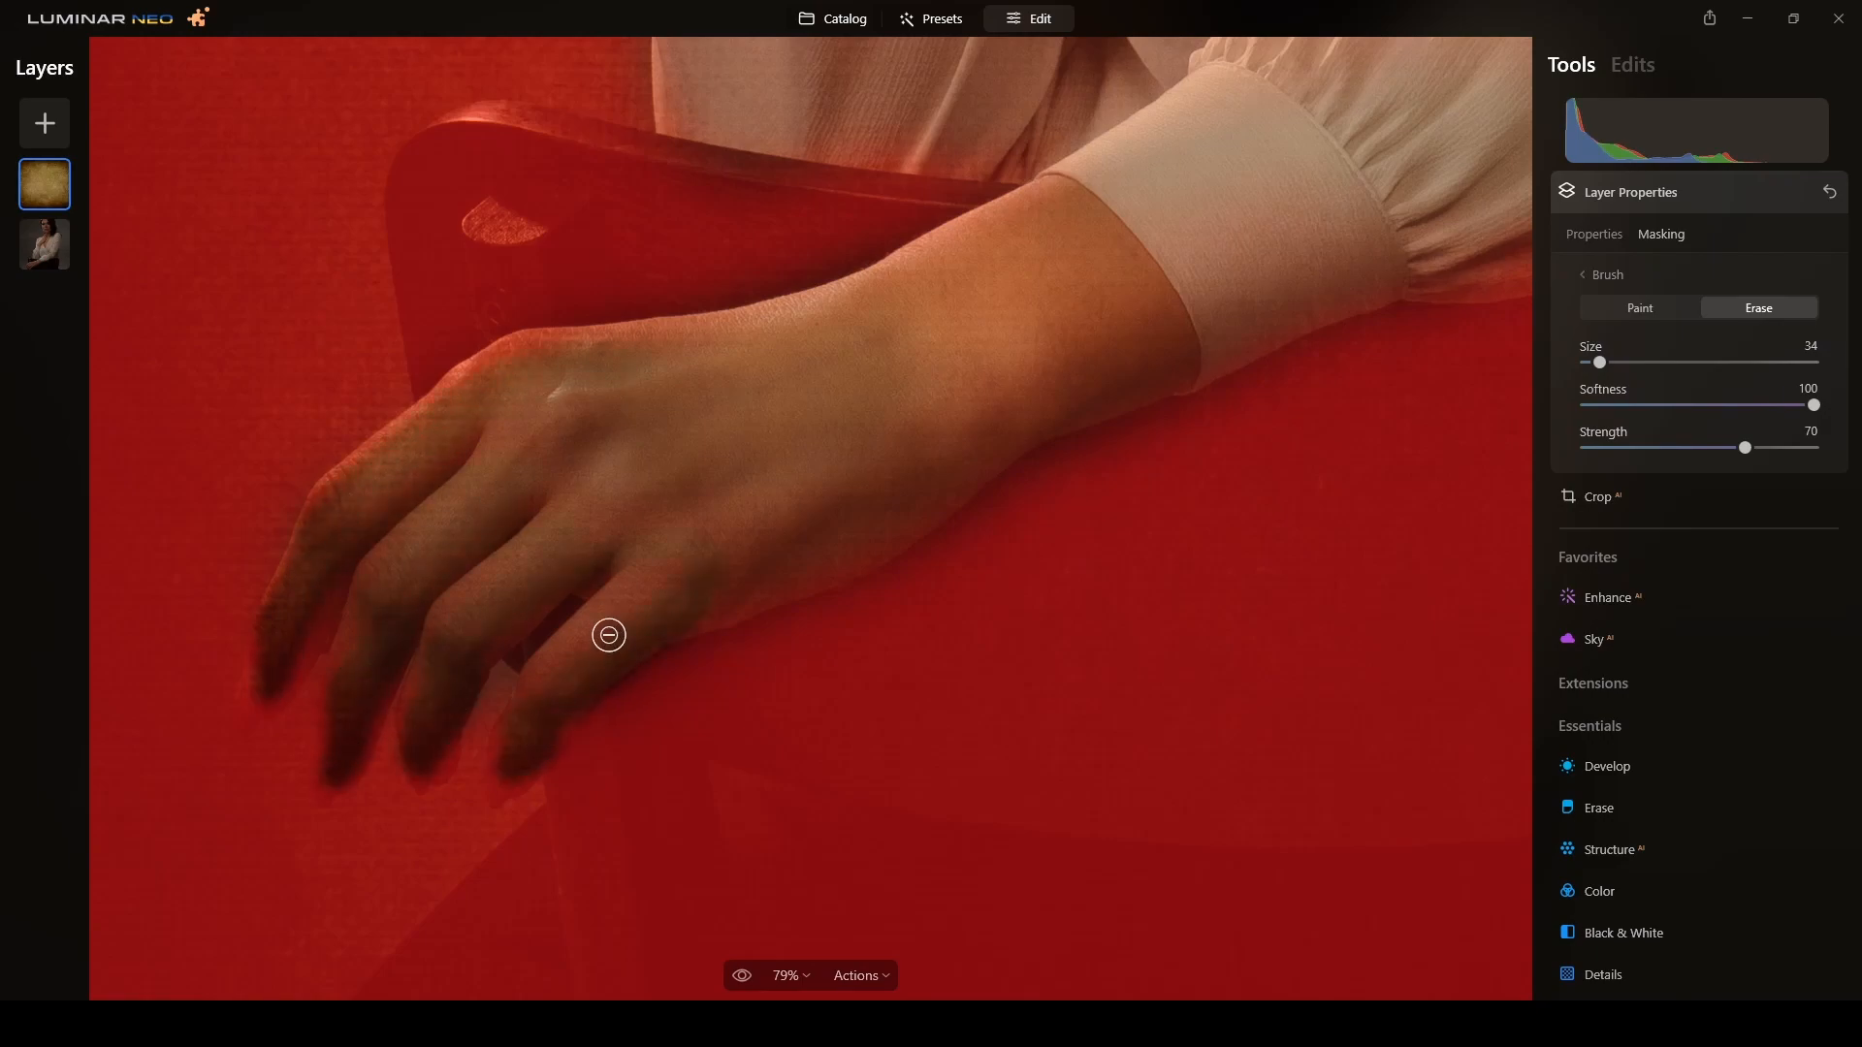
scroll(860, 340, down, 6)
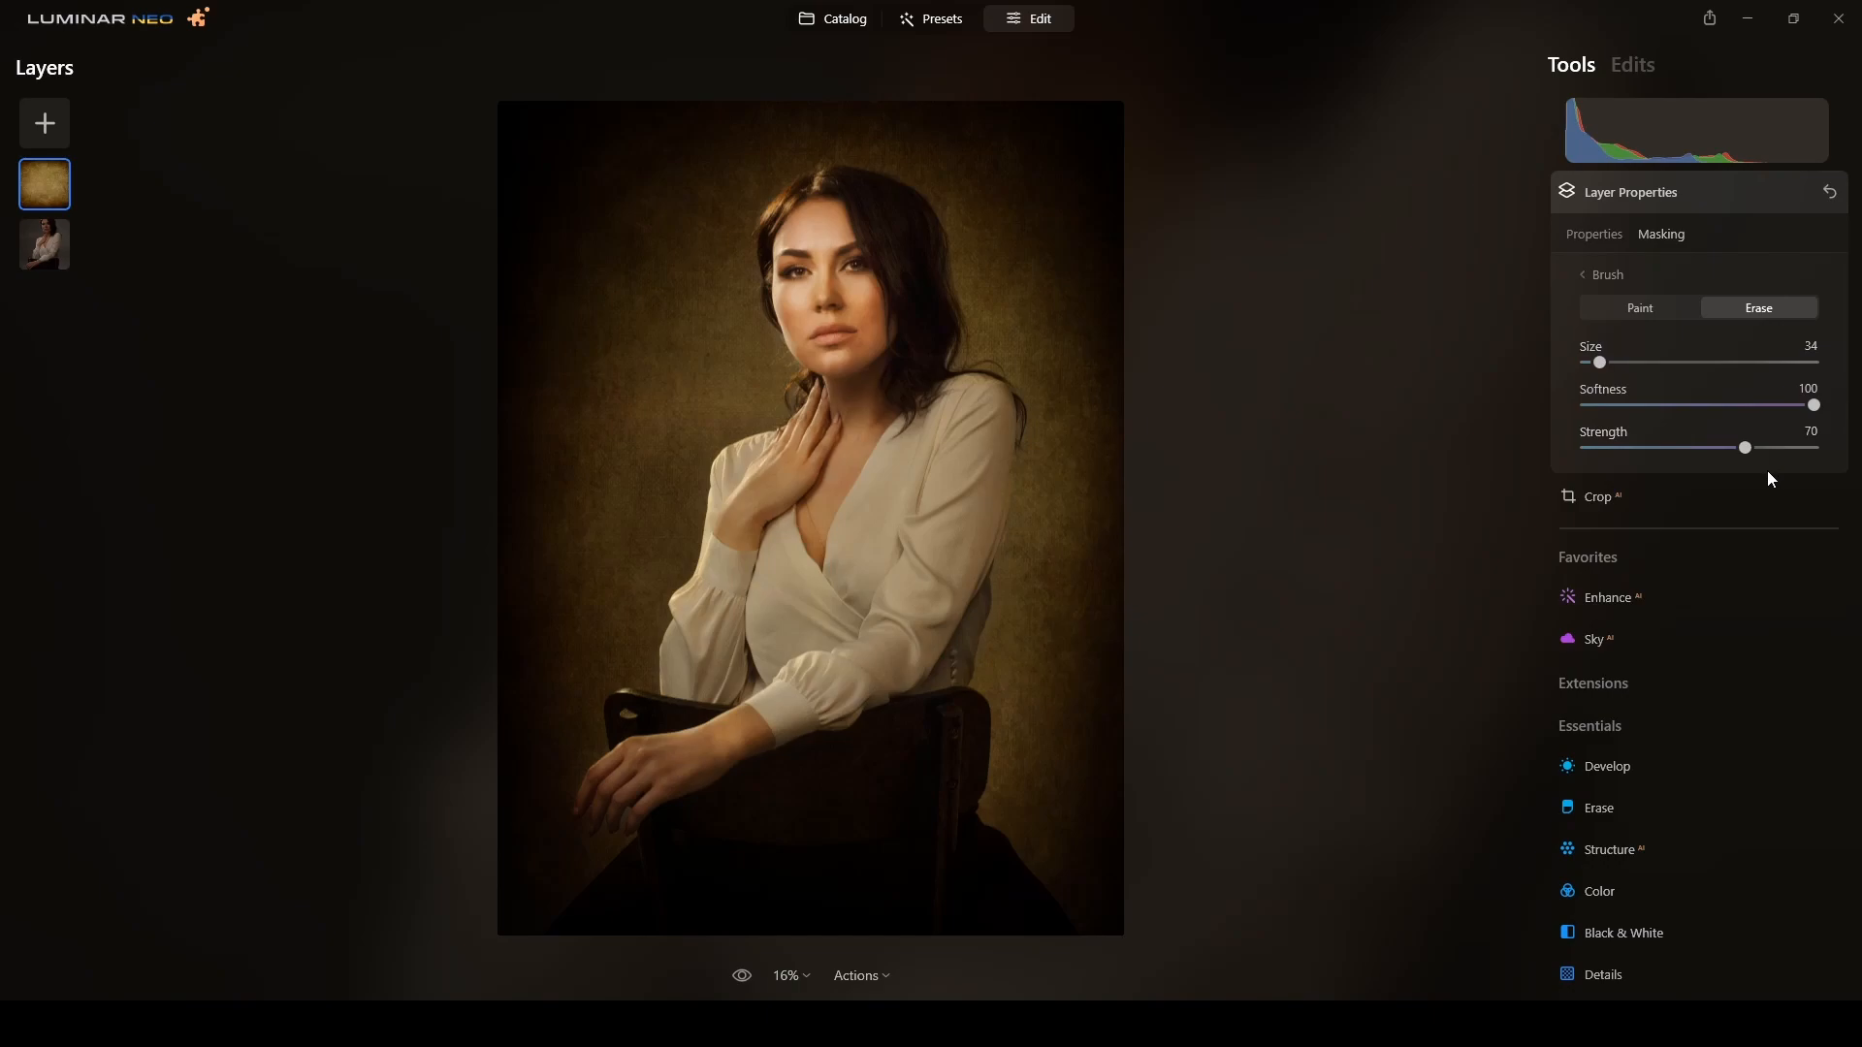
- Inspect the masked texture around the subject and compare the edited portrait with the original
scroll(871, 301, up, 3)
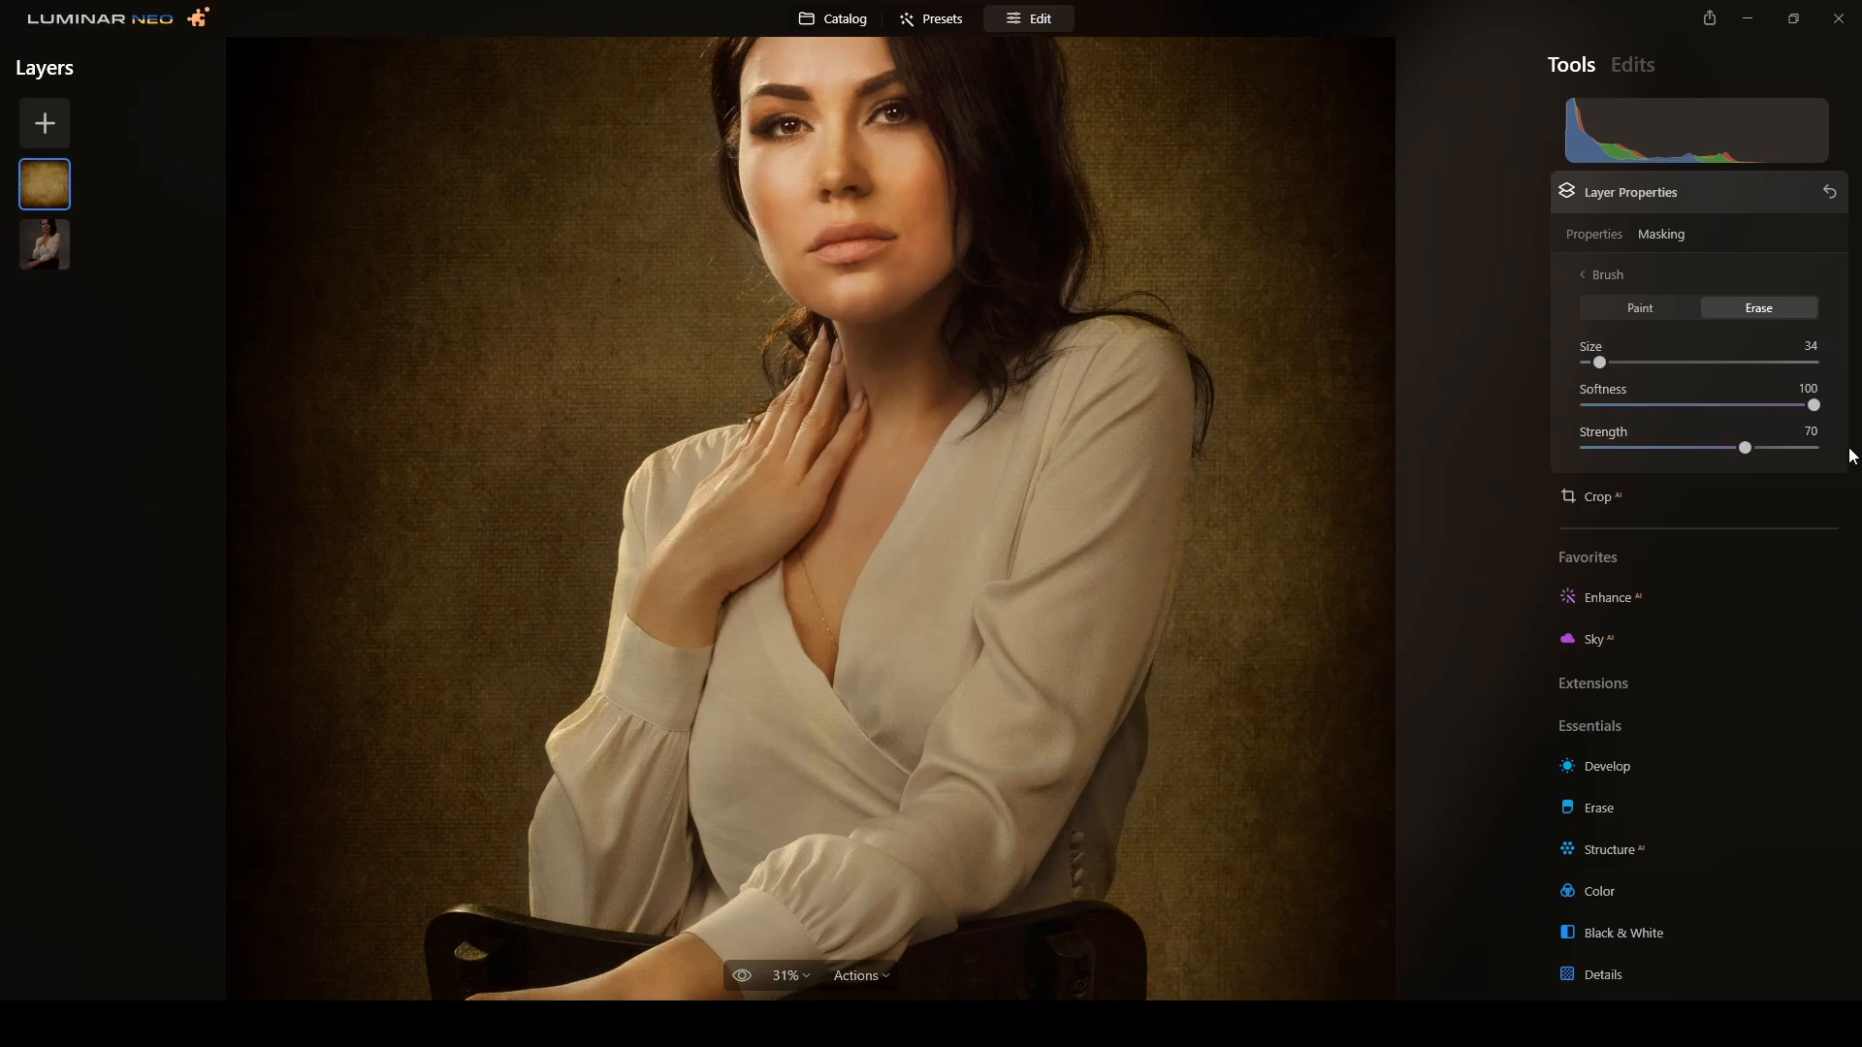
scroll(939, 267, down, 3)
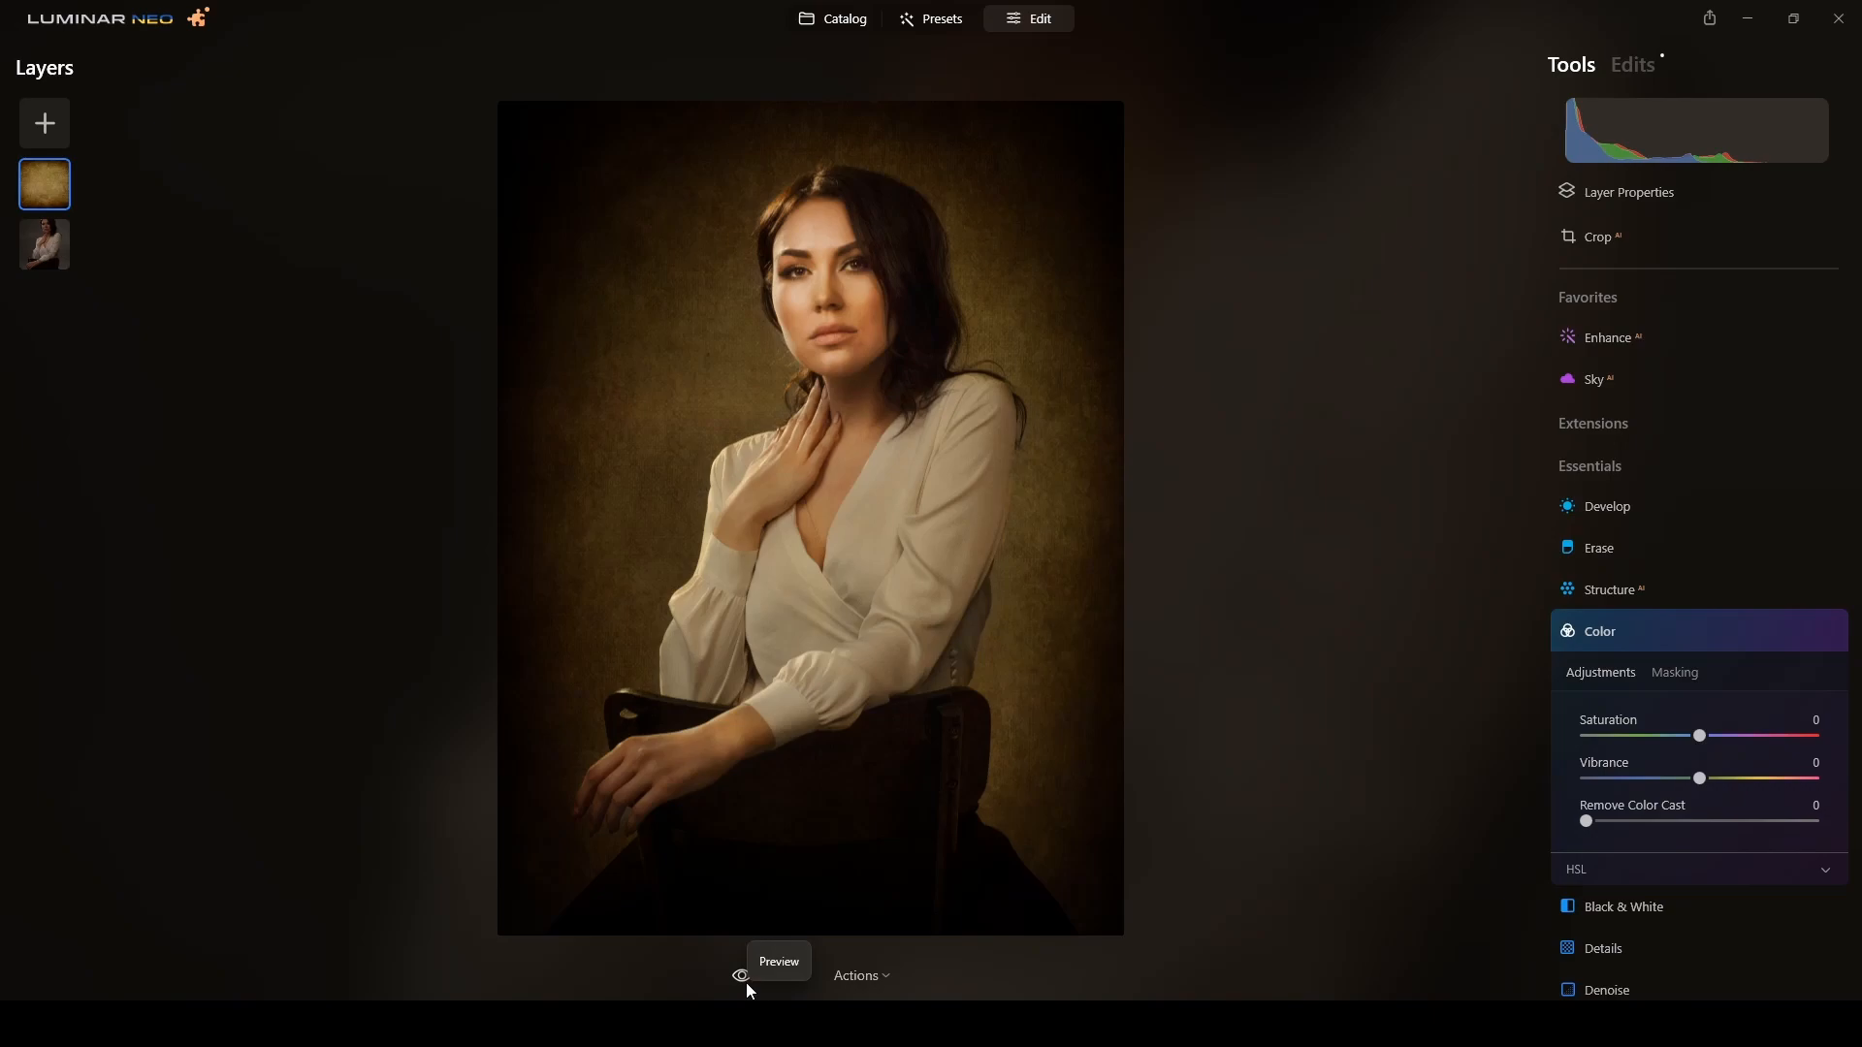
click(743, 977)
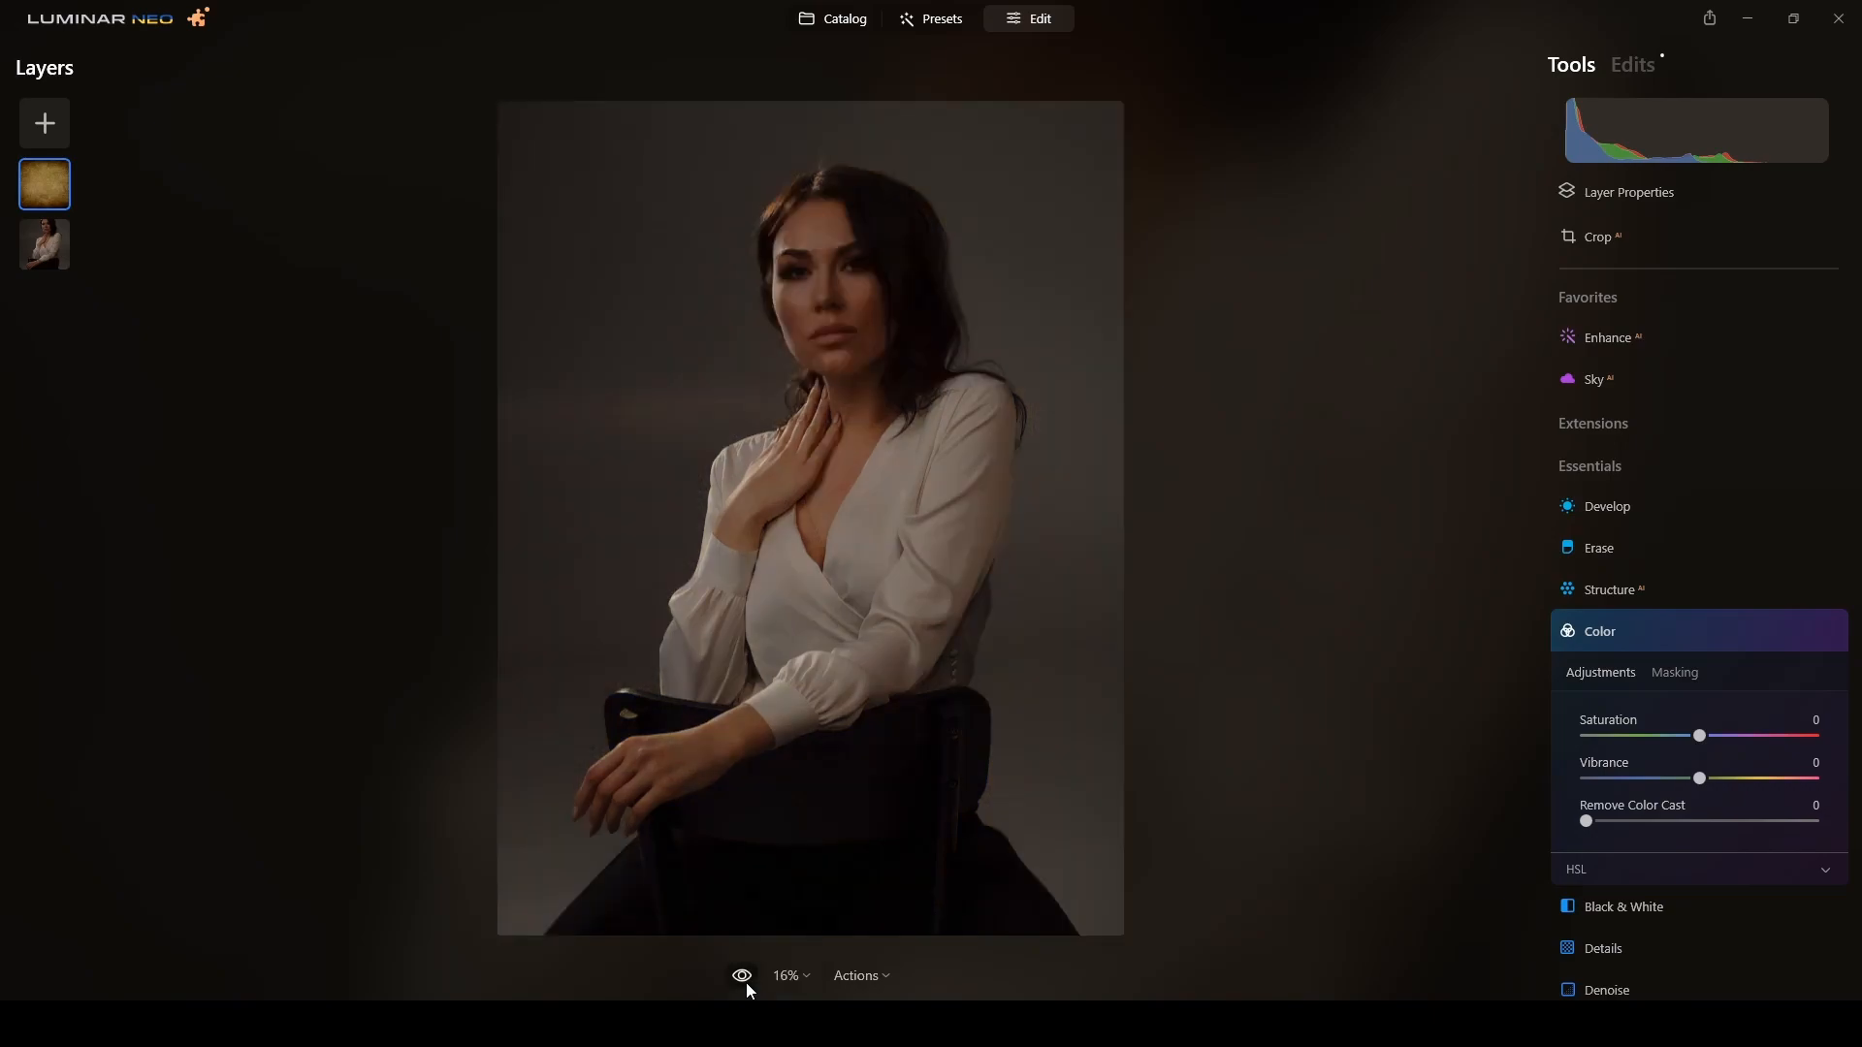
click(744, 980)
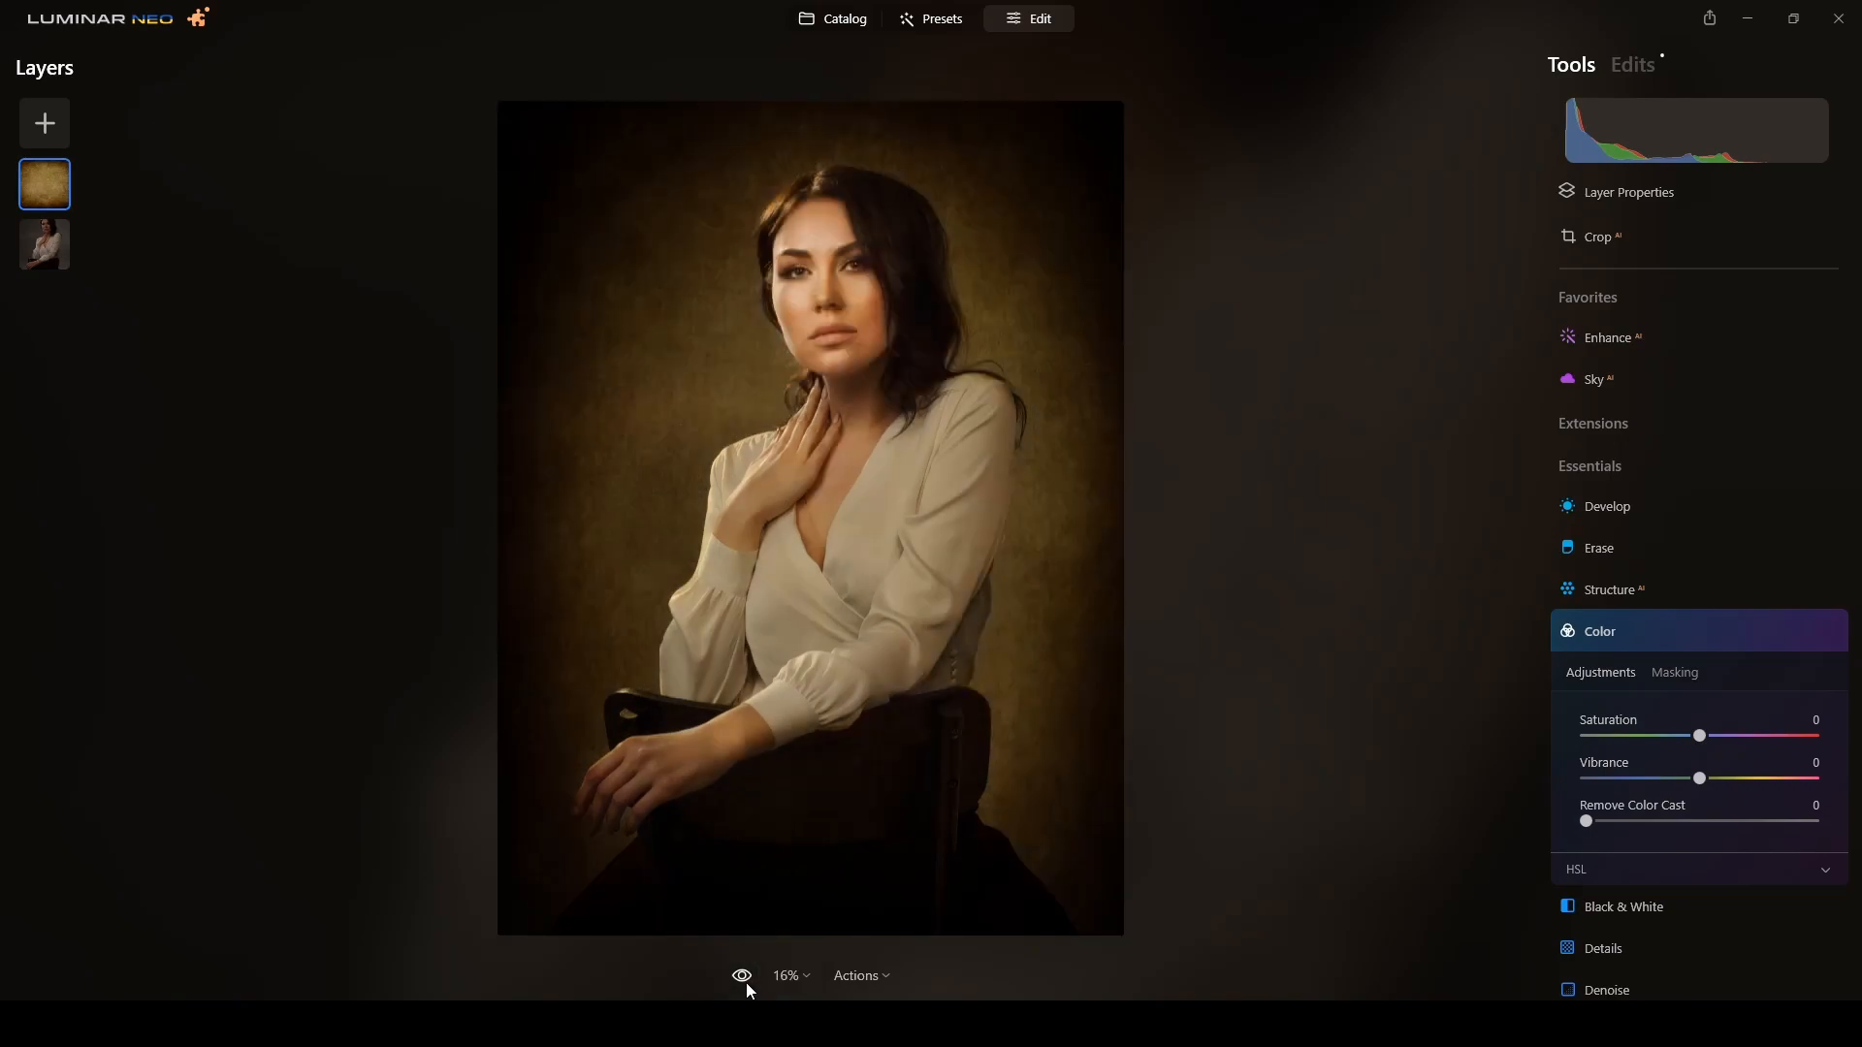
click(745, 980)
click(745, 980)
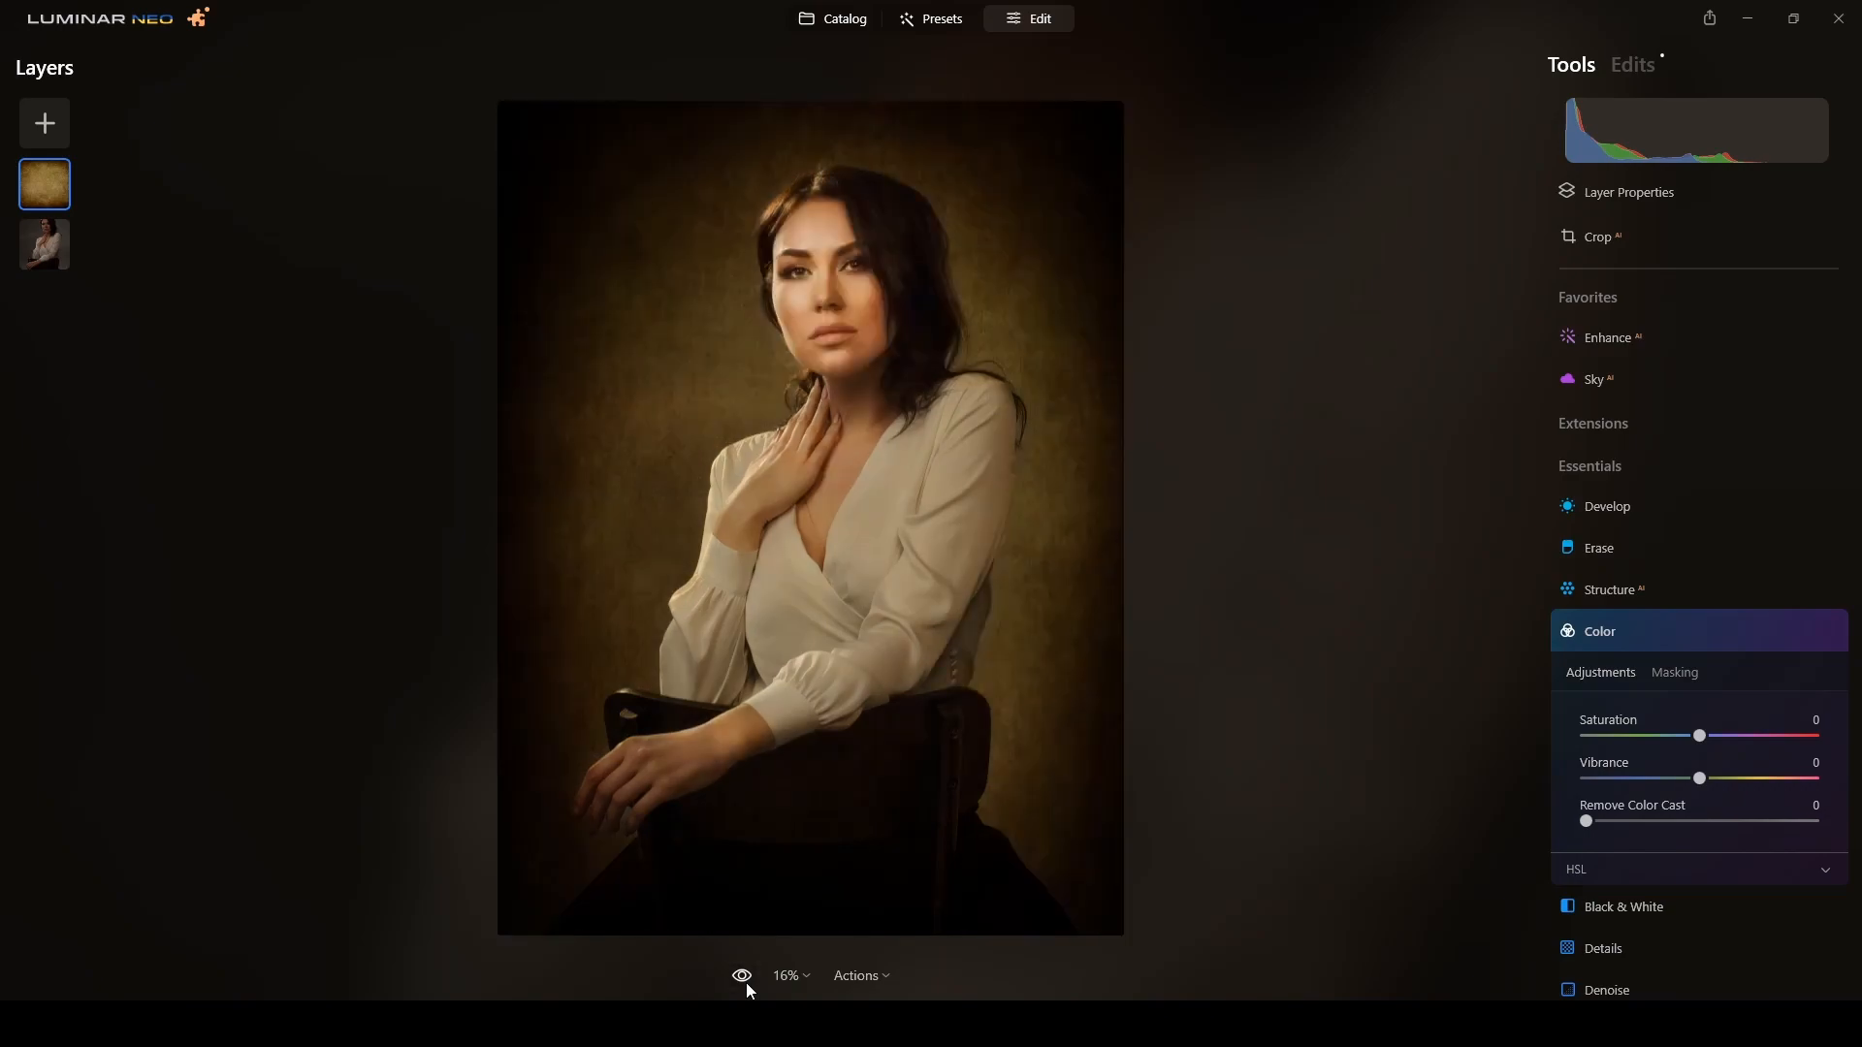